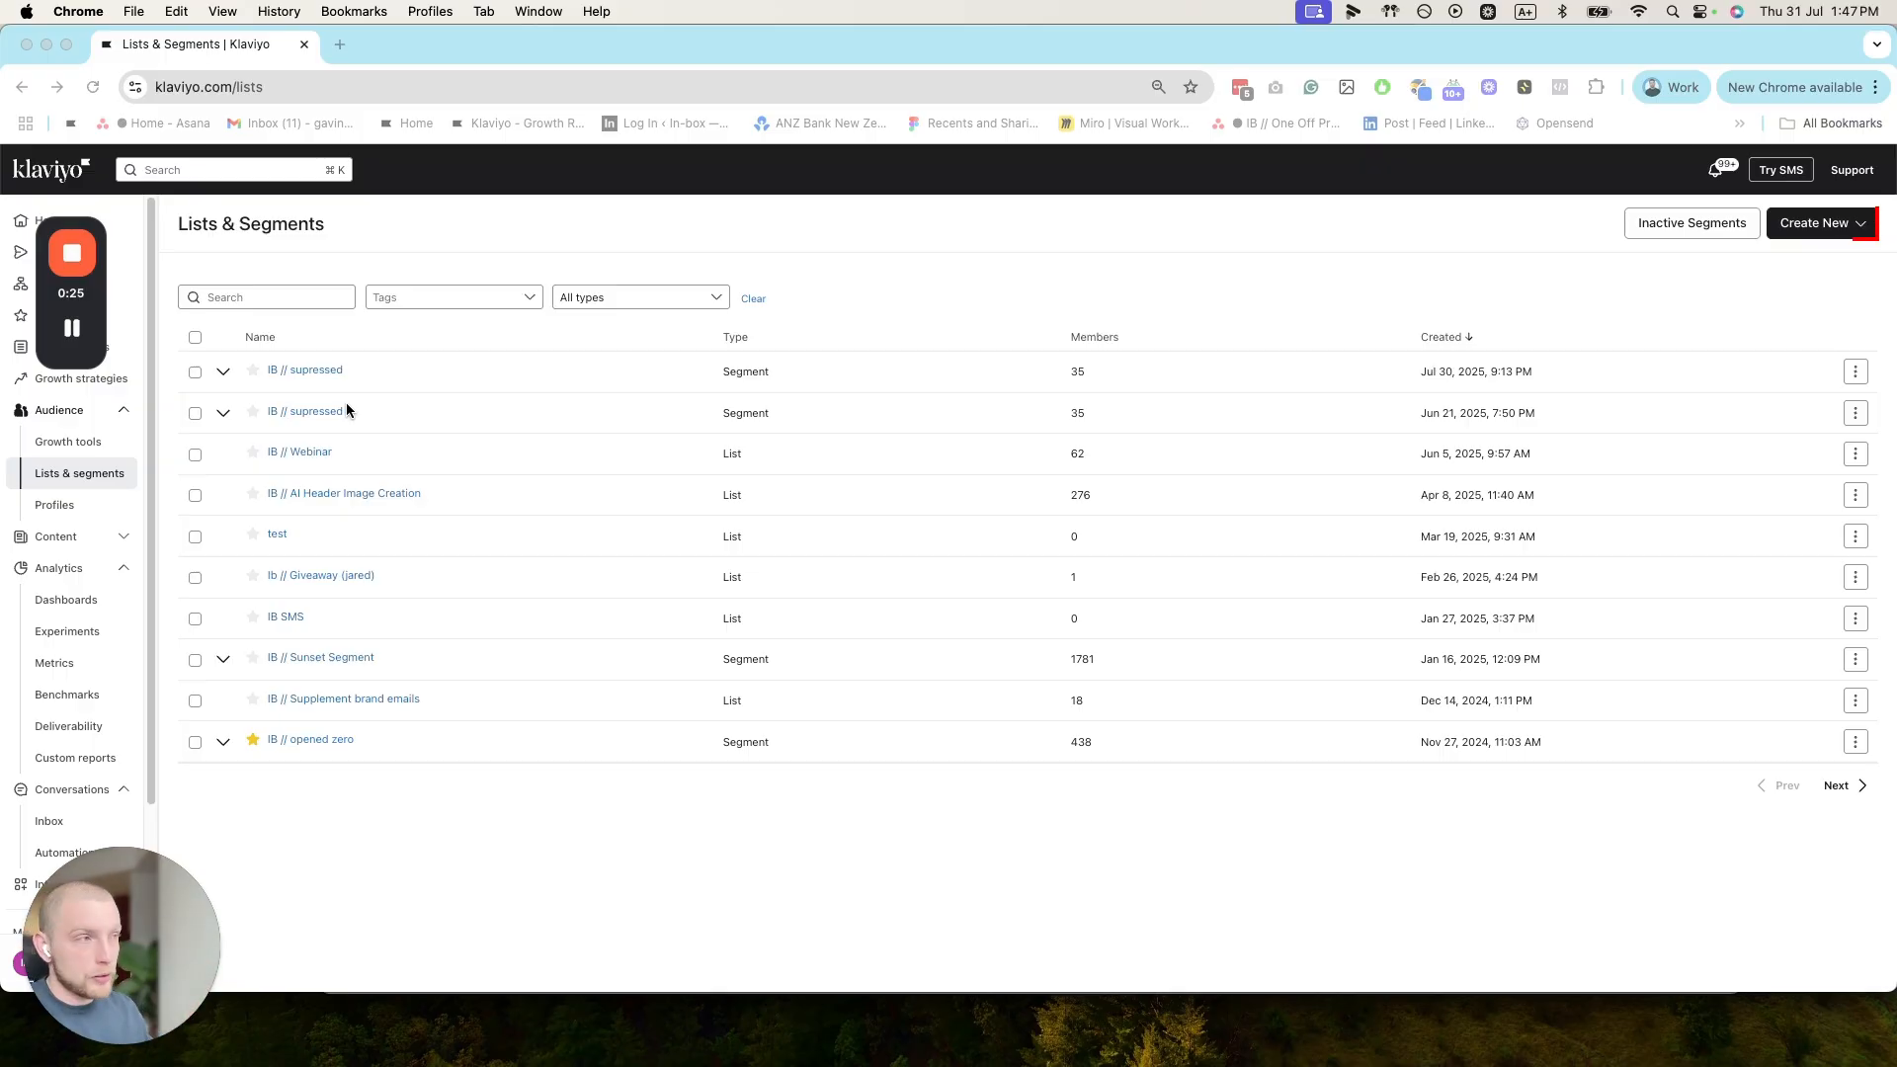
# Start a new segment, duplicate its page in a second browser tab, and open the original's list of condition types
pyautogui.click(1824, 229)
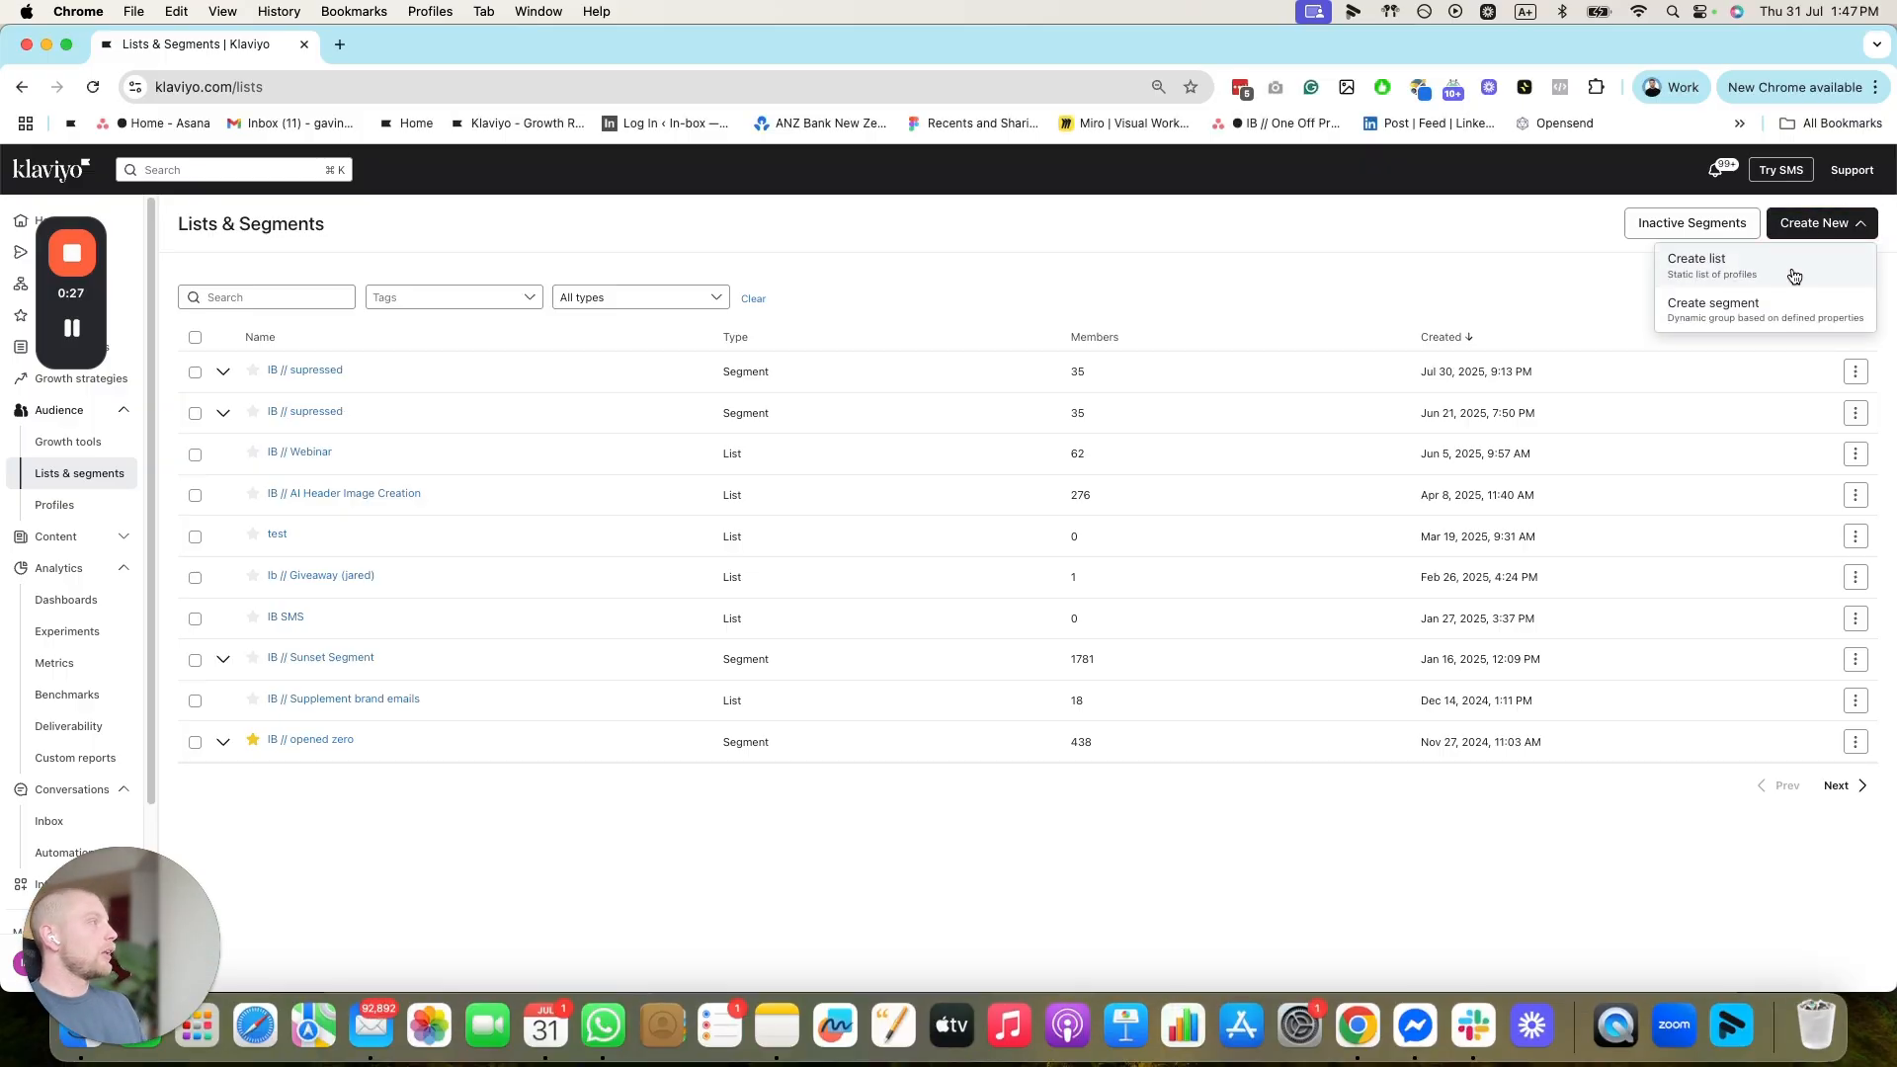
pyautogui.click(1769, 305)
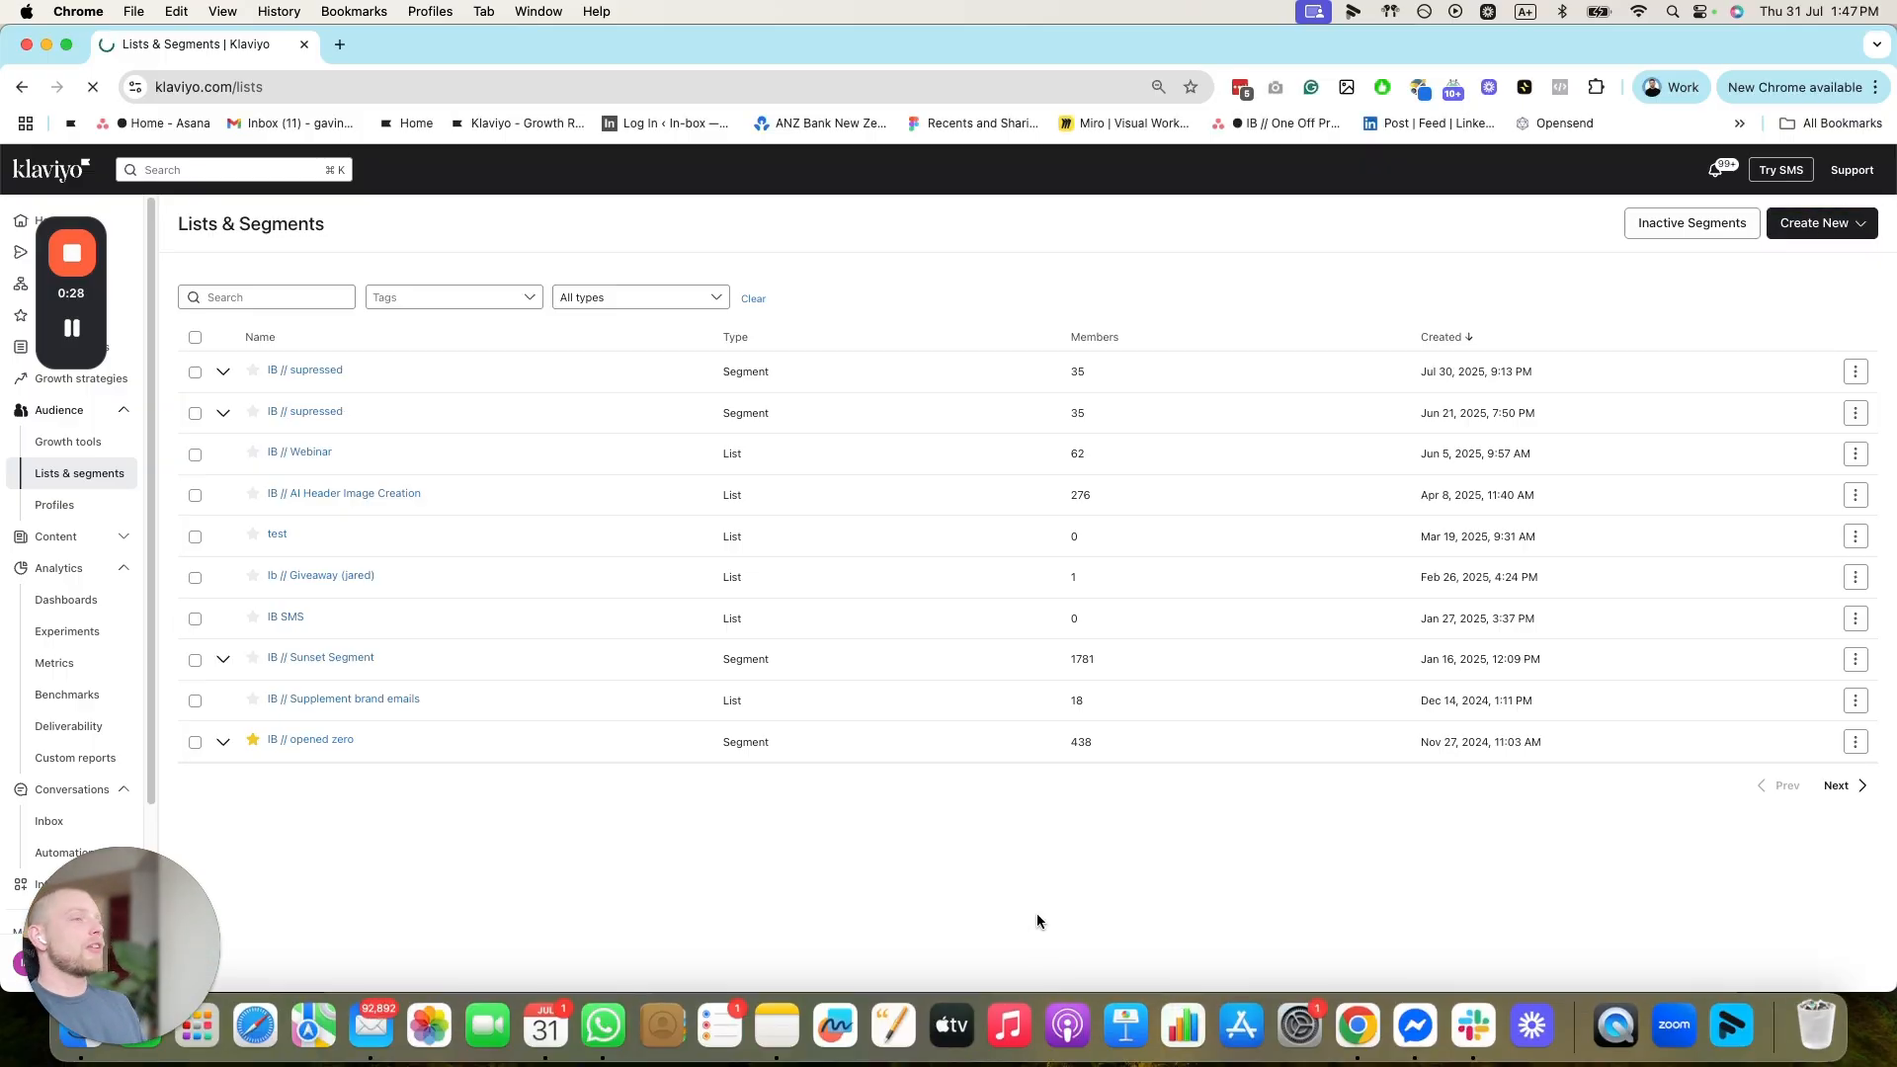
pyautogui.rightClick(215, 32)
pyautogui.click(296, 165)
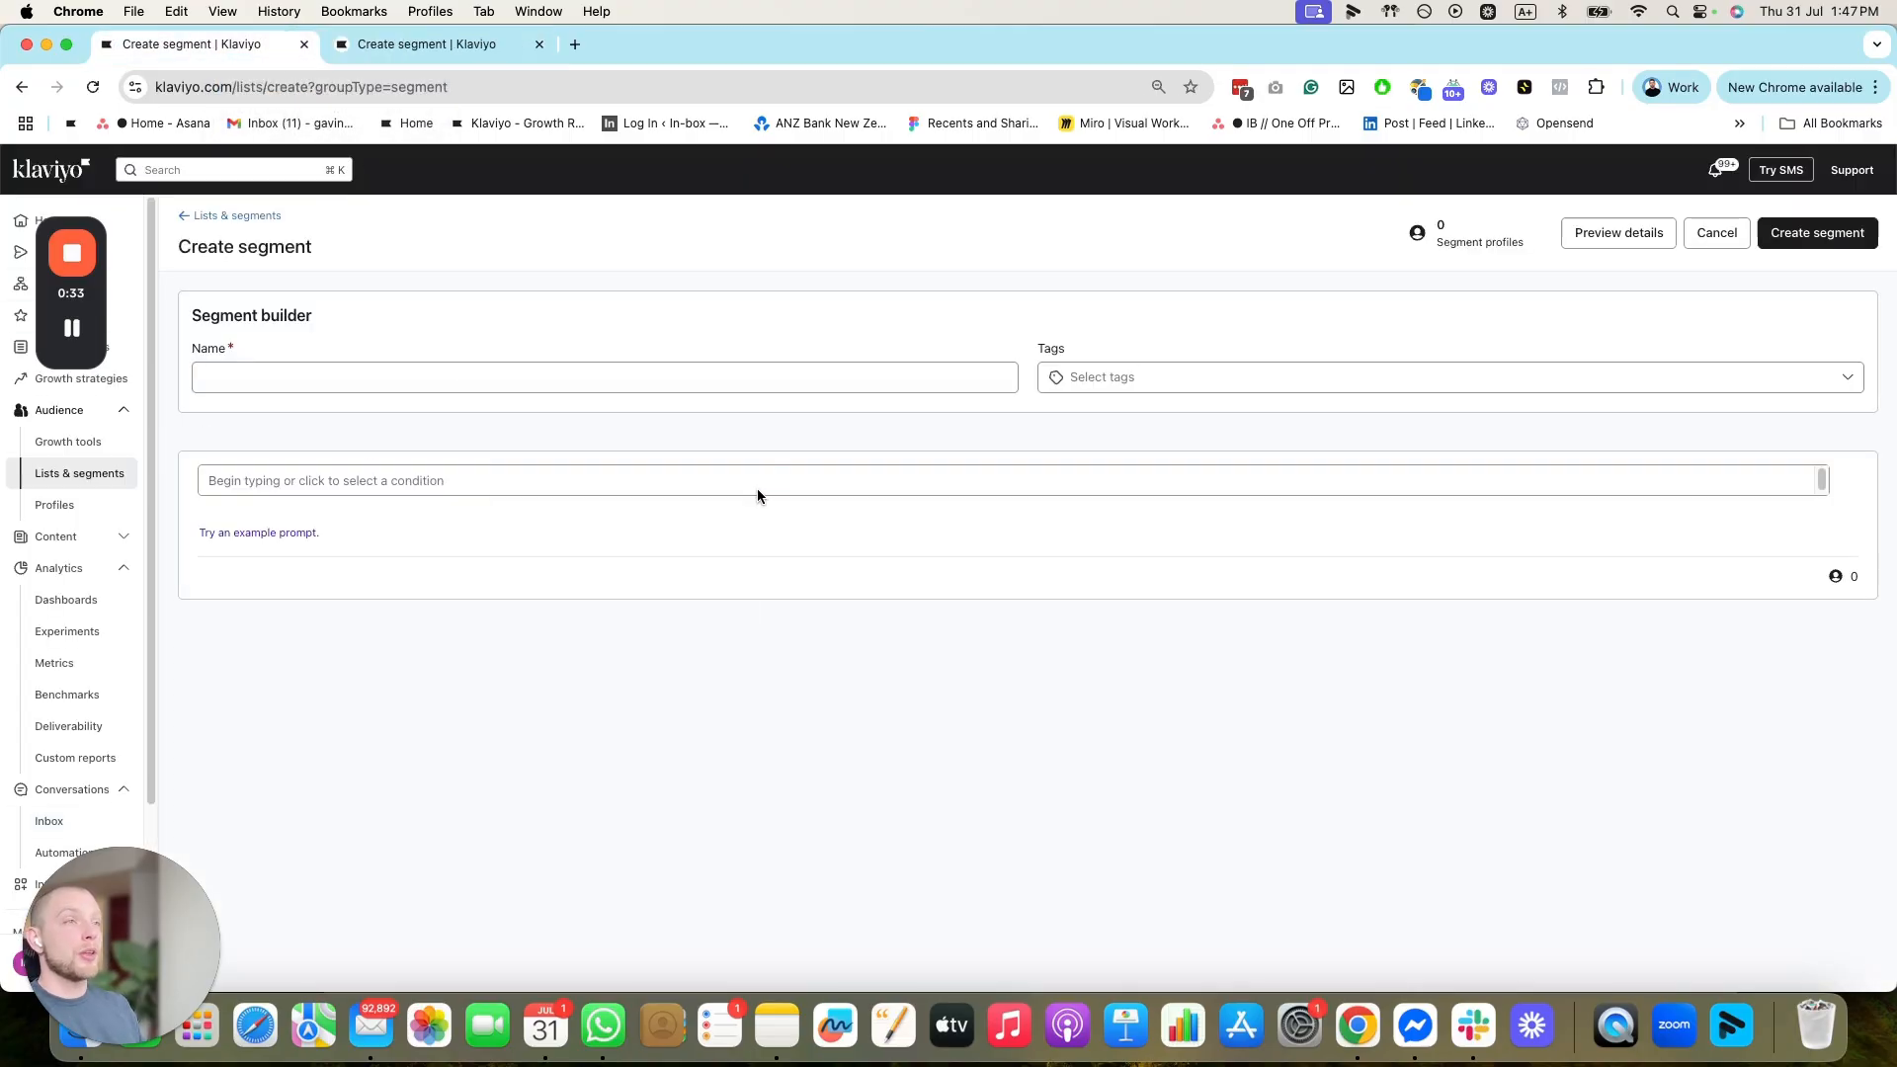
pyautogui.click(427, 380)
pyautogui.click(346, 480)
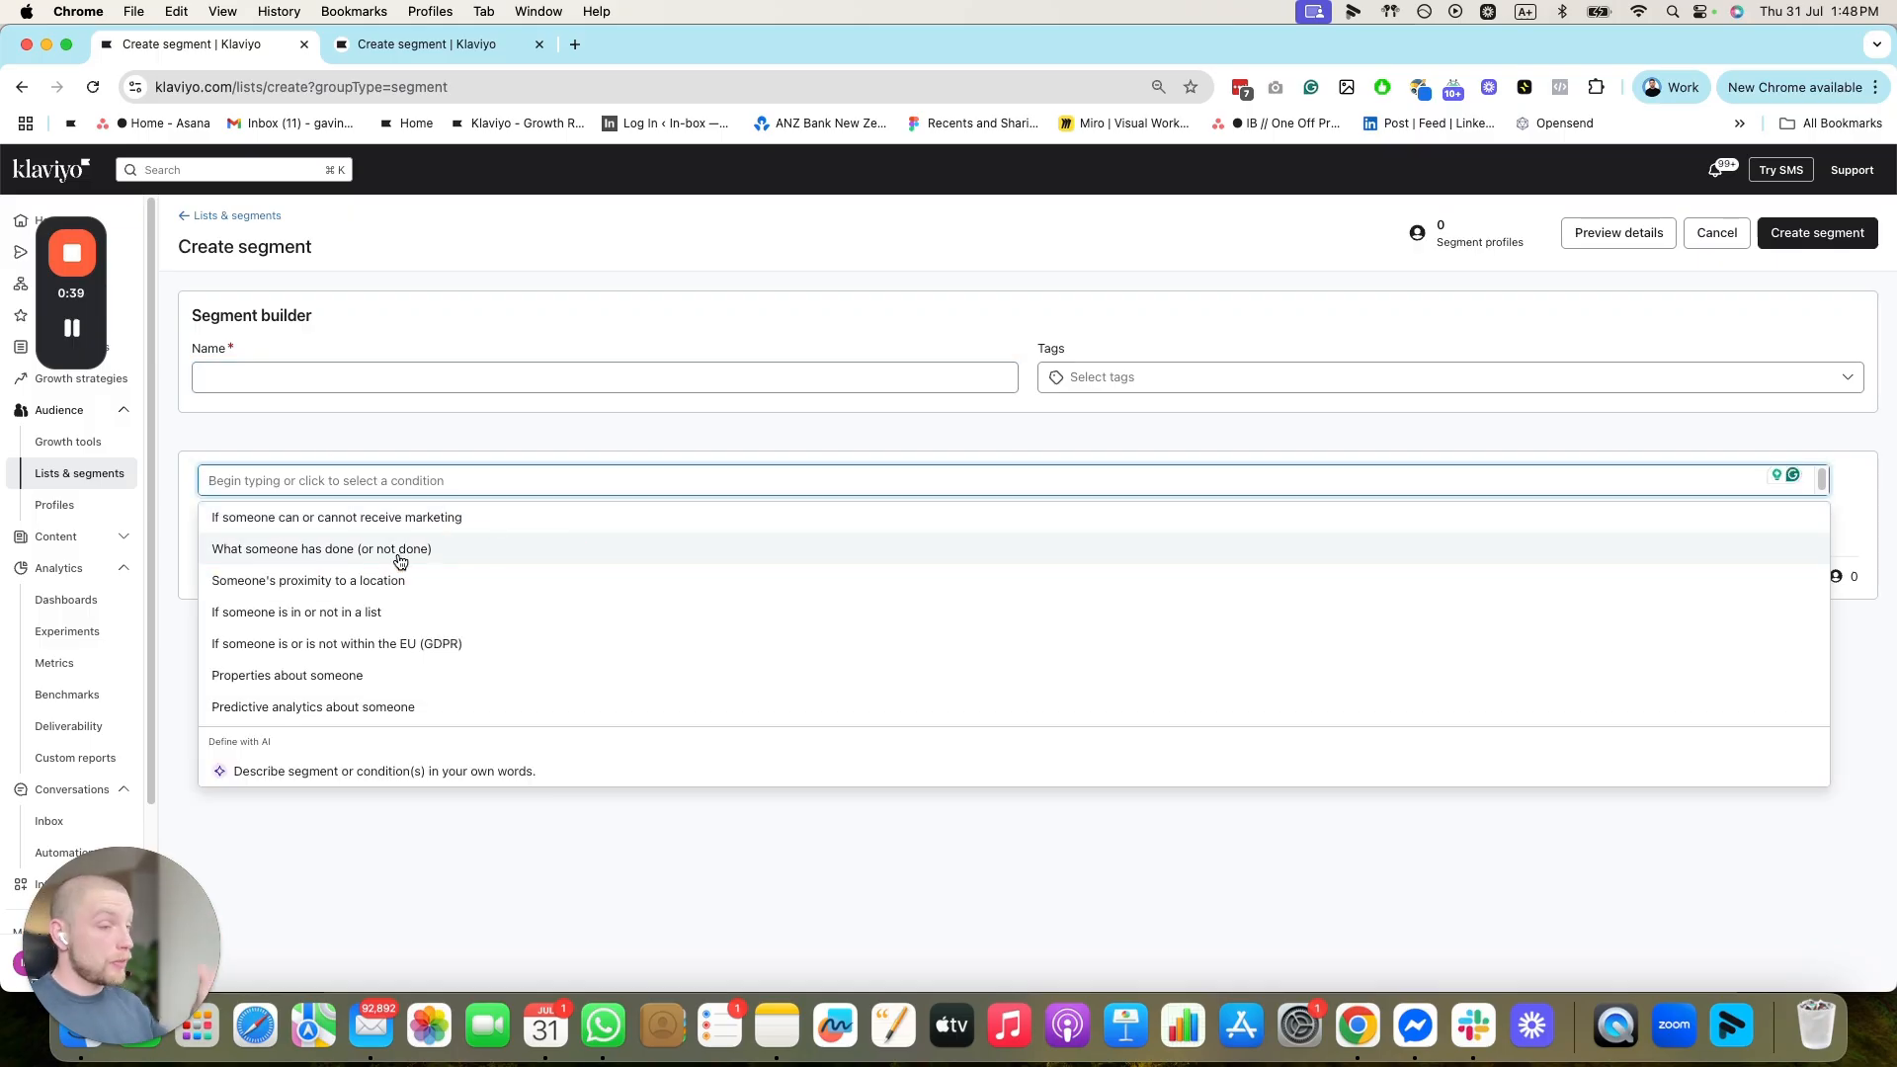
# In the duplicated tab, return to the lists and segments overview and create a new list named "Test"
pyautogui.click(442, 59)
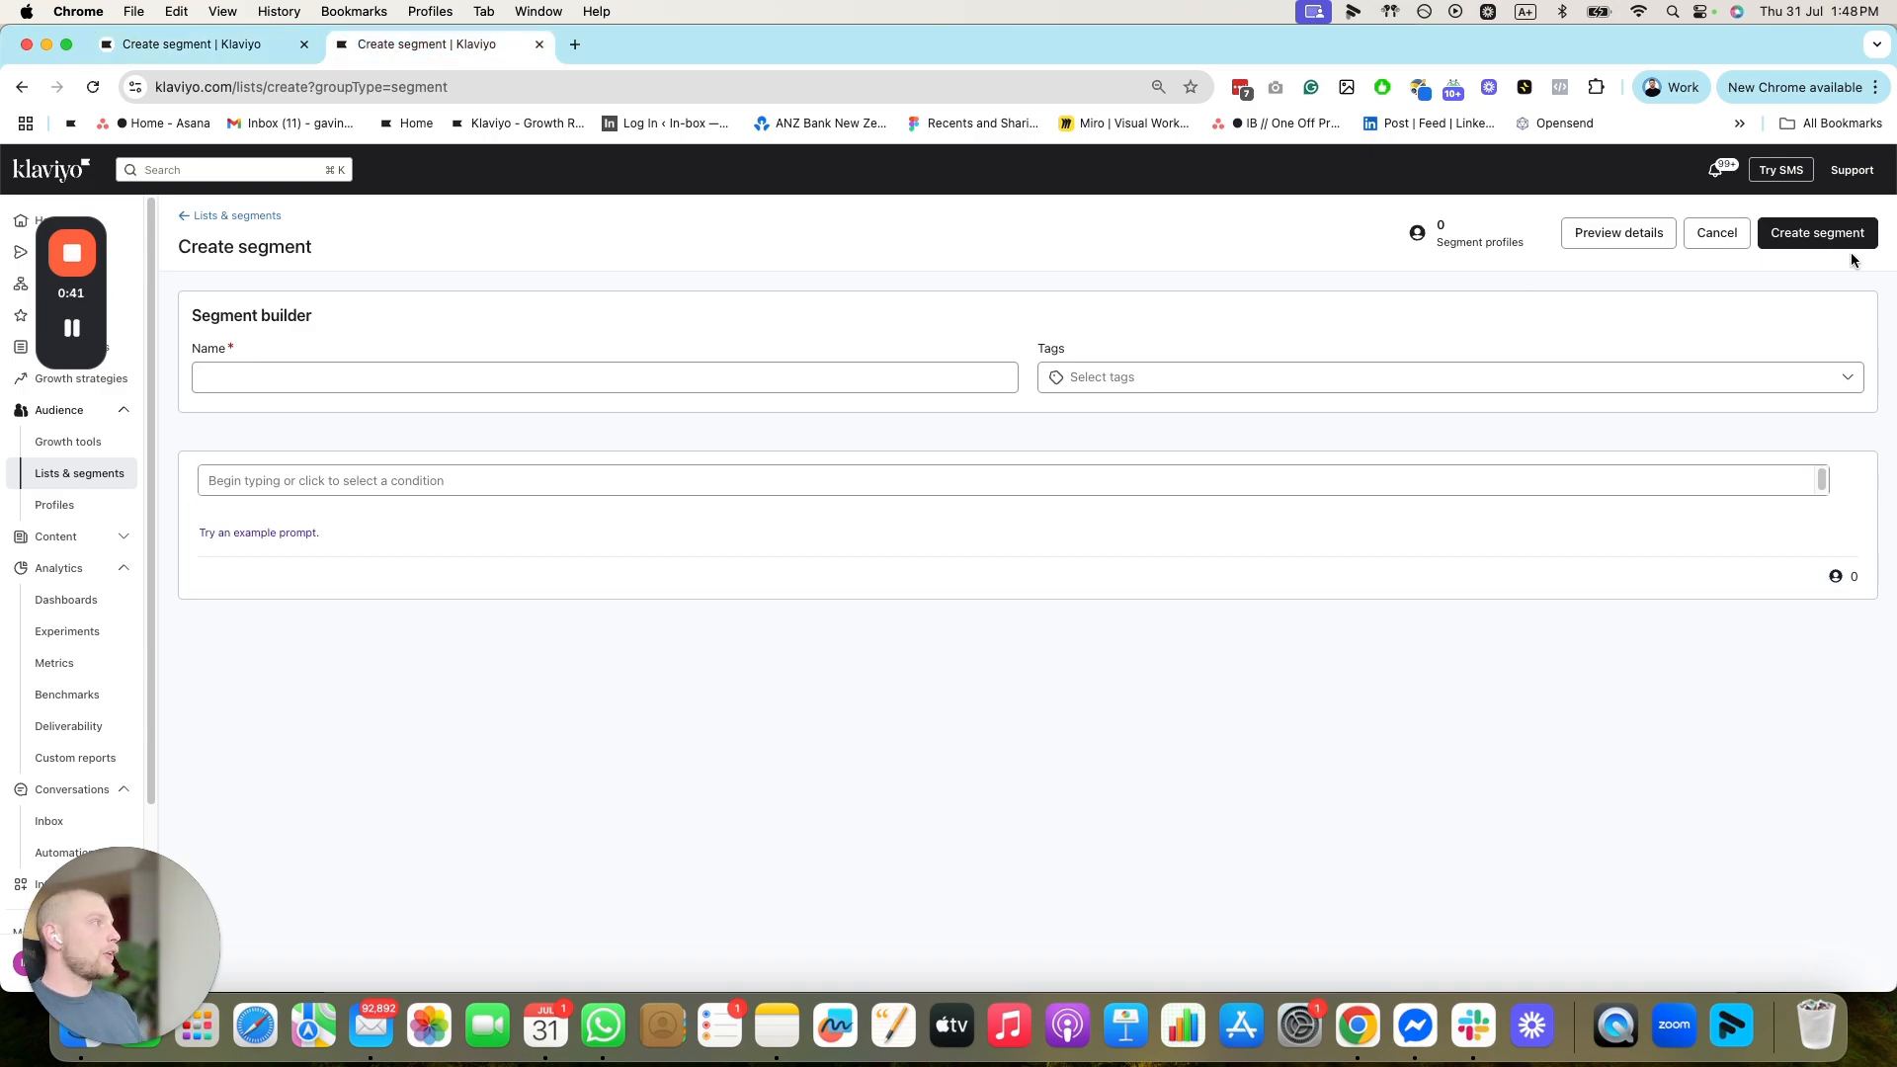
pyautogui.click(22, 87)
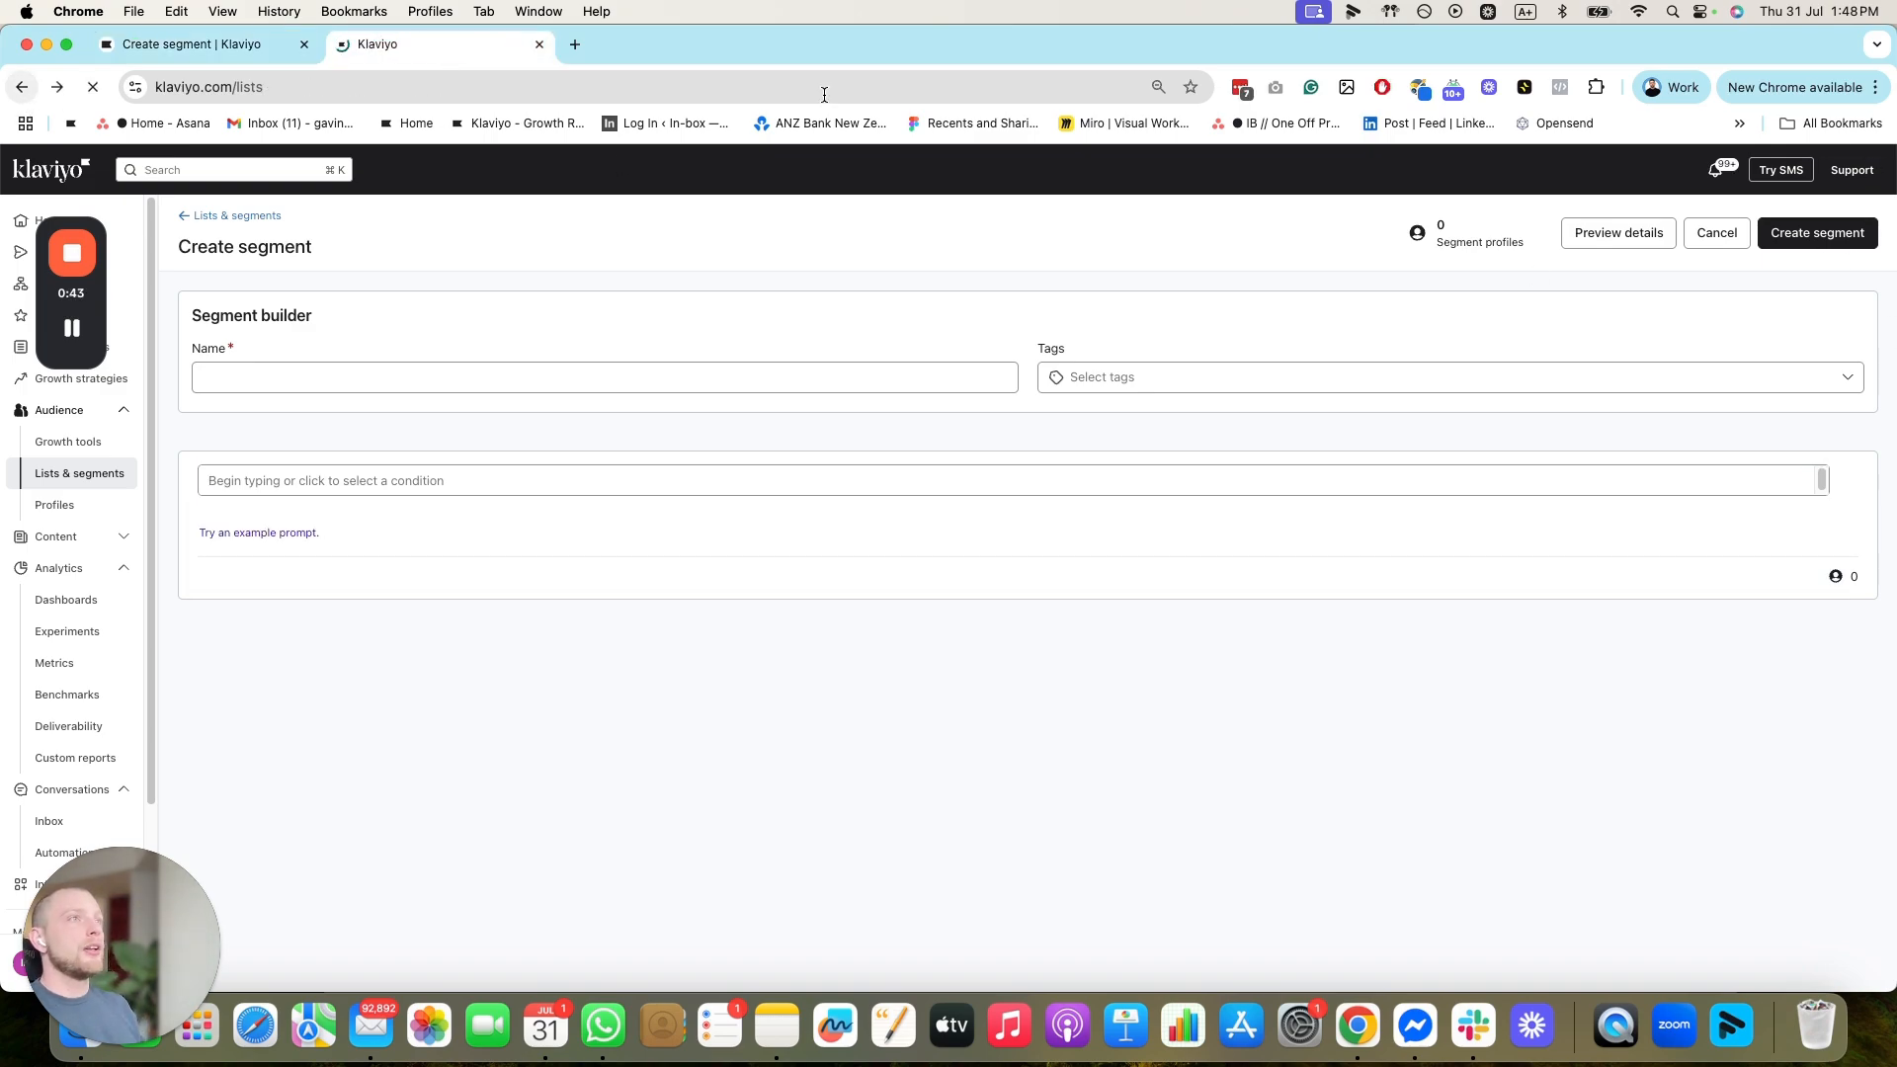
pyautogui.click(1824, 220)
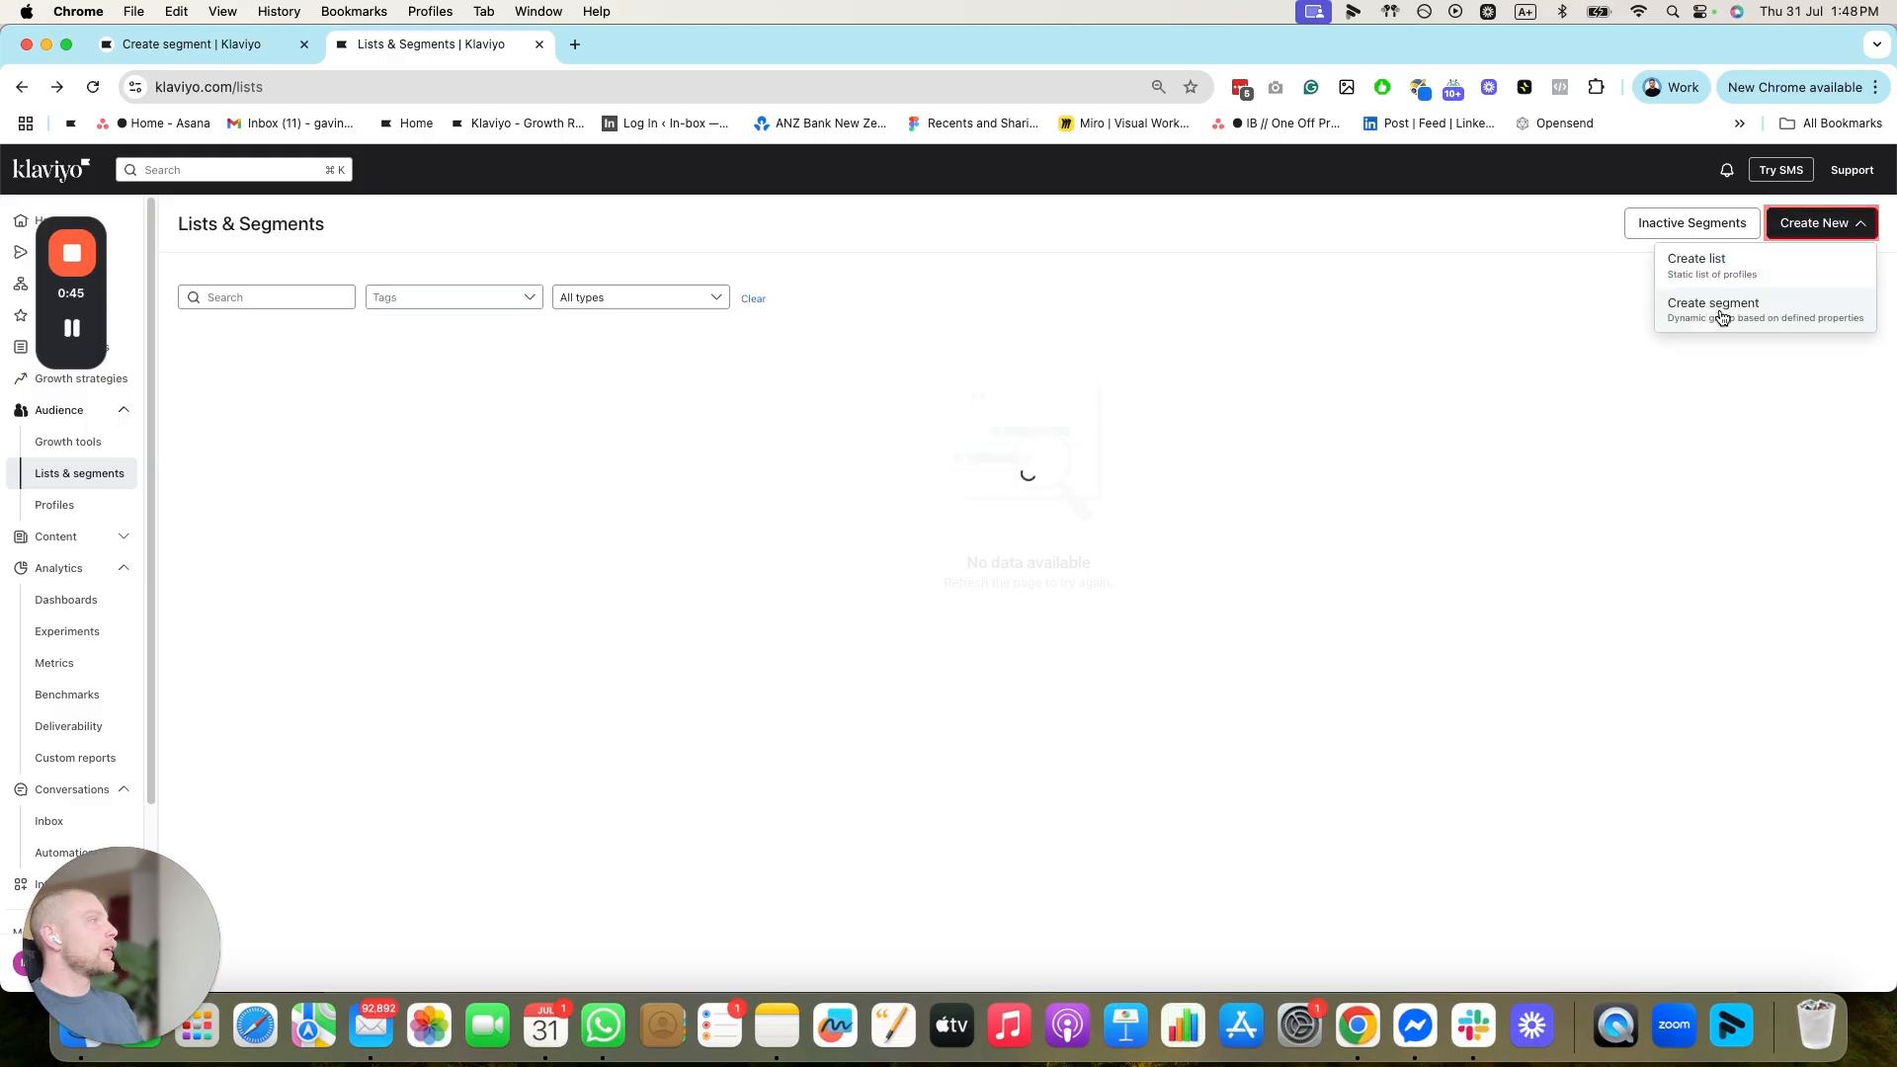
pyautogui.click(1749, 258)
pyautogui.click(1736, 286)
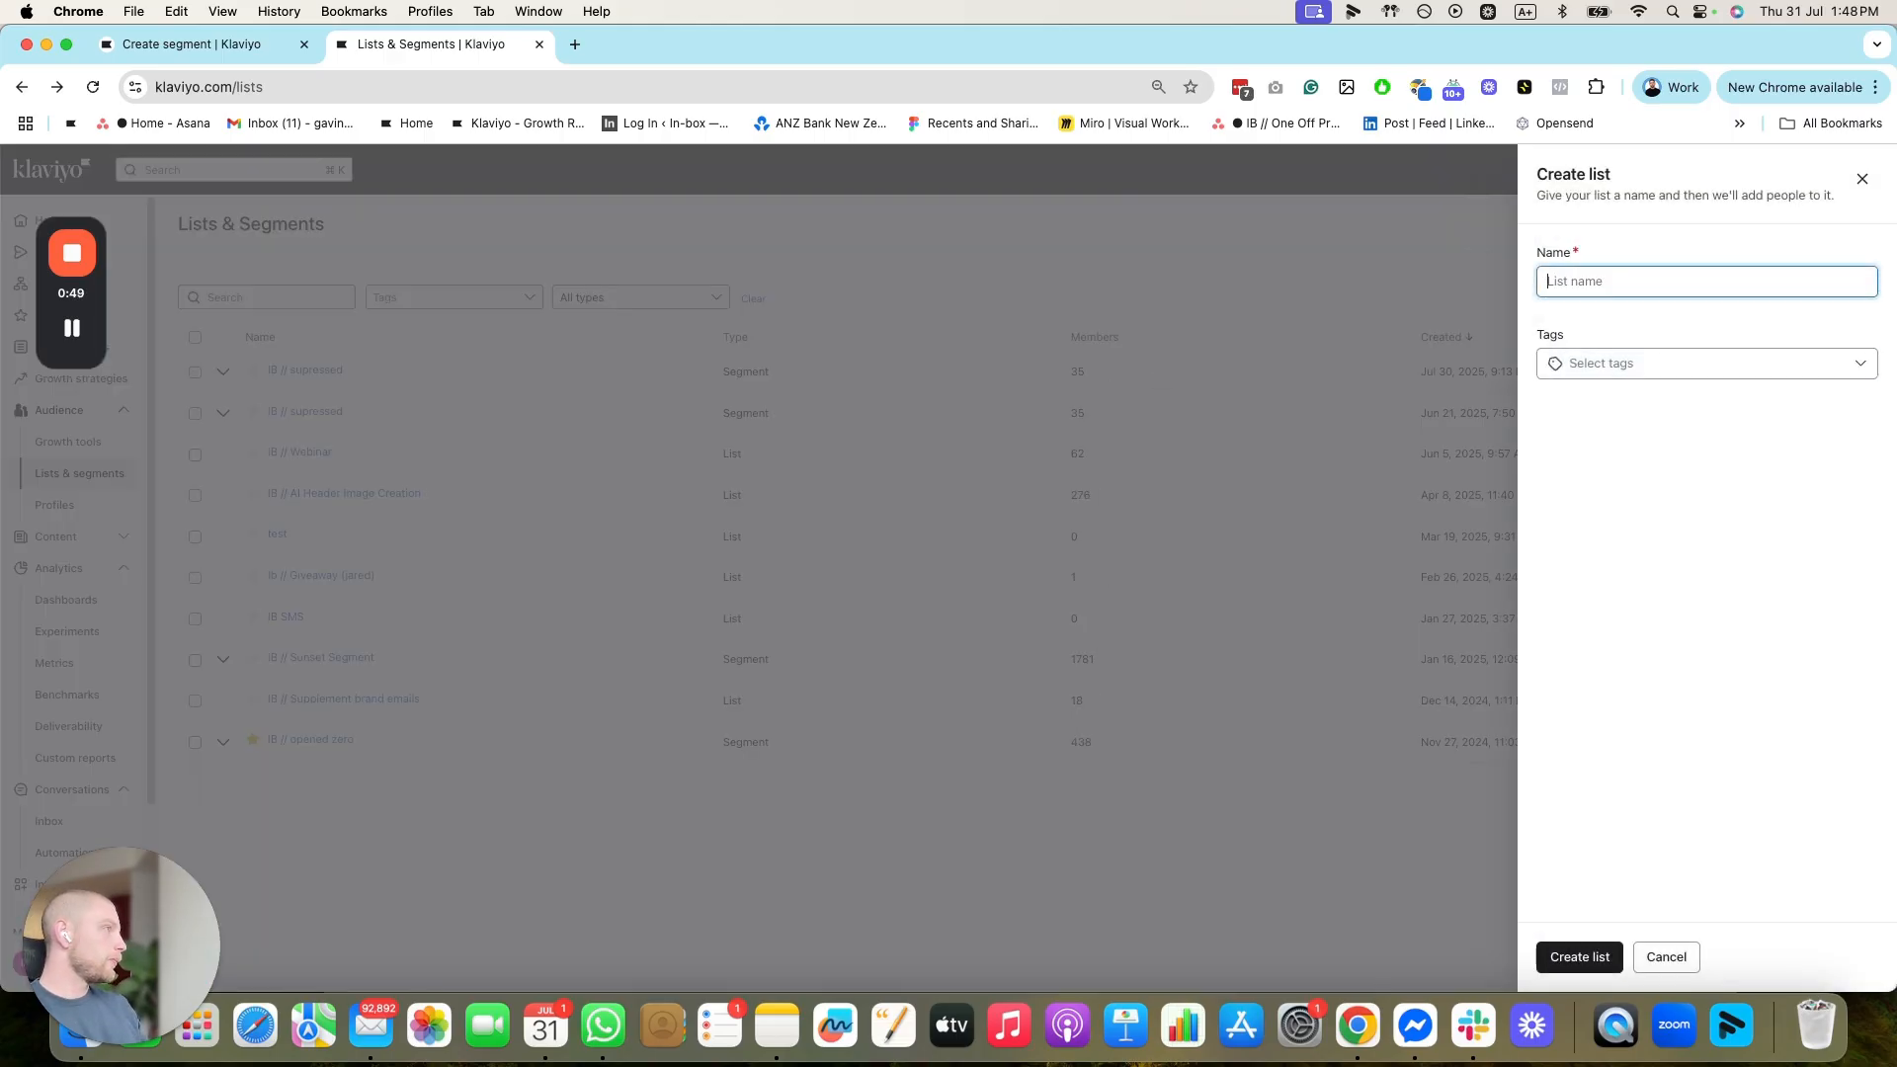
pyautogui.click(1601, 956)
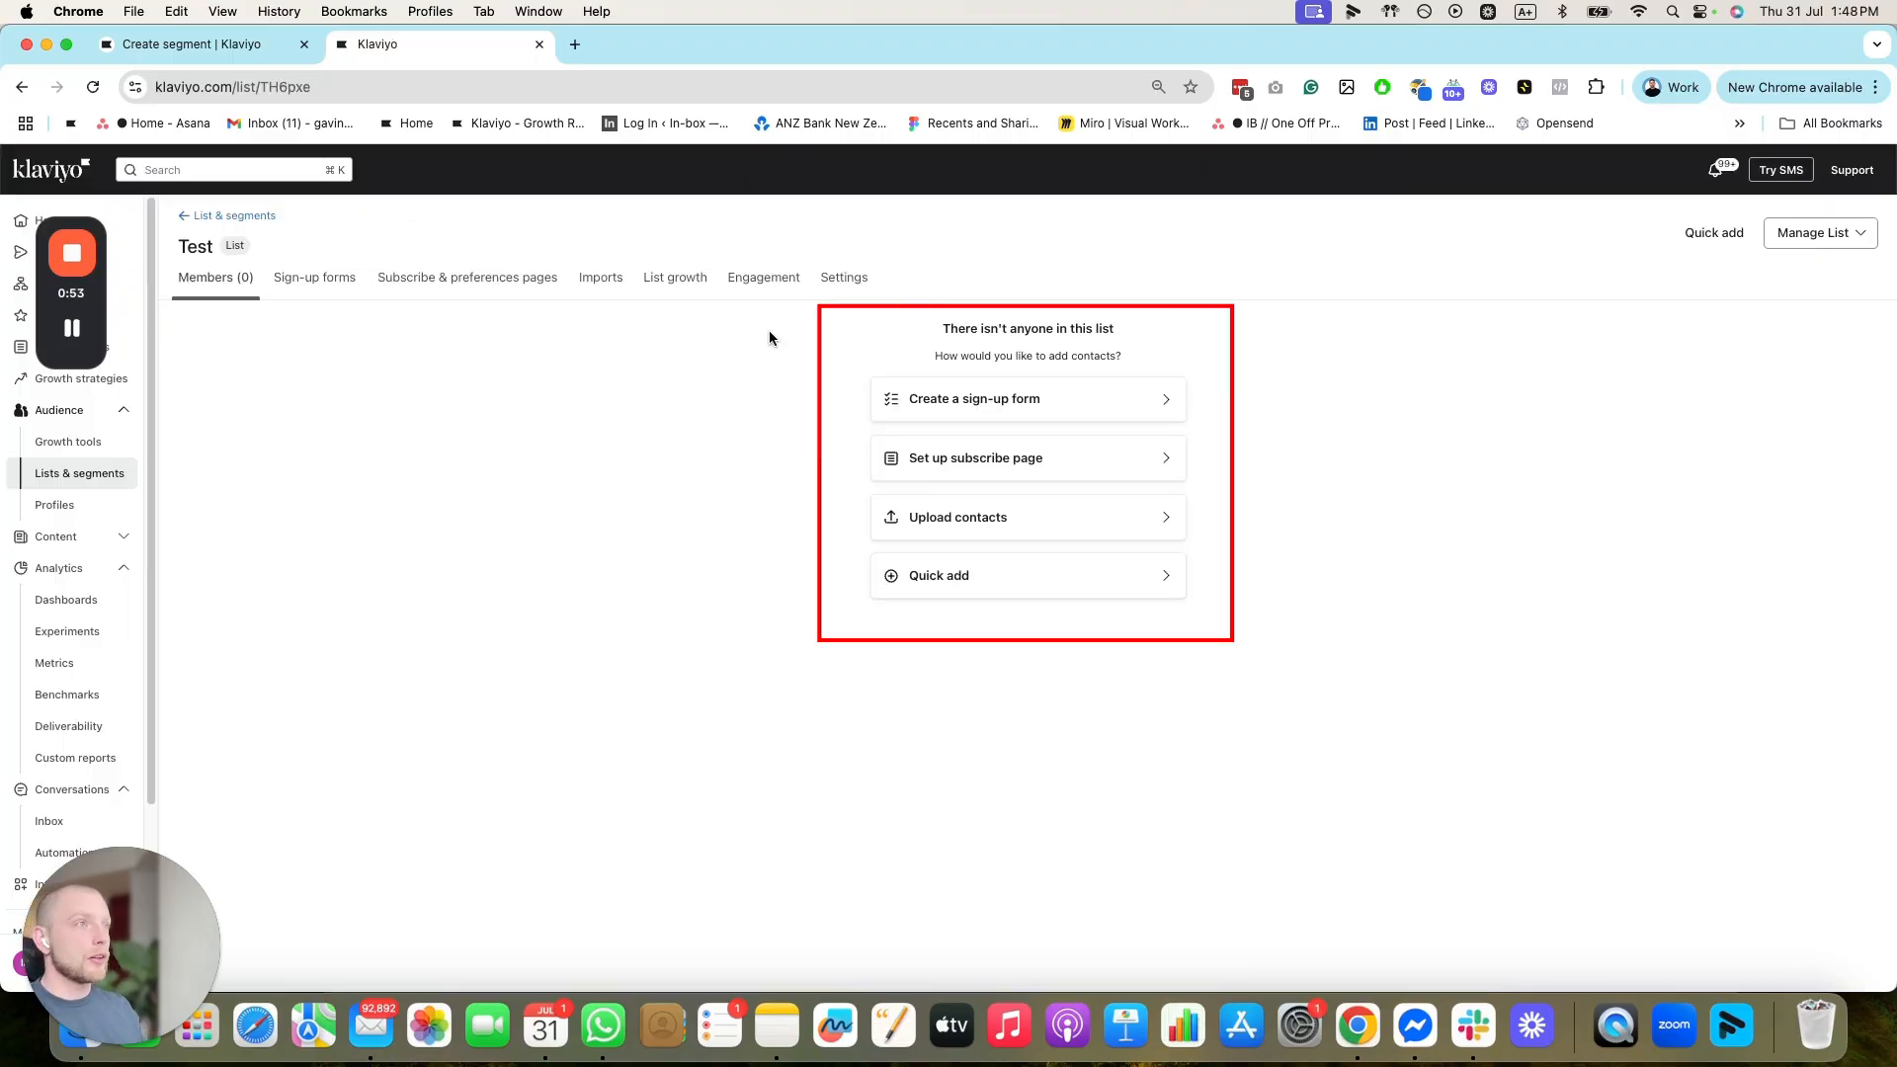
# Return to the original segment builder page and name the segment "90 day engage"
pyautogui.click(207, 49)
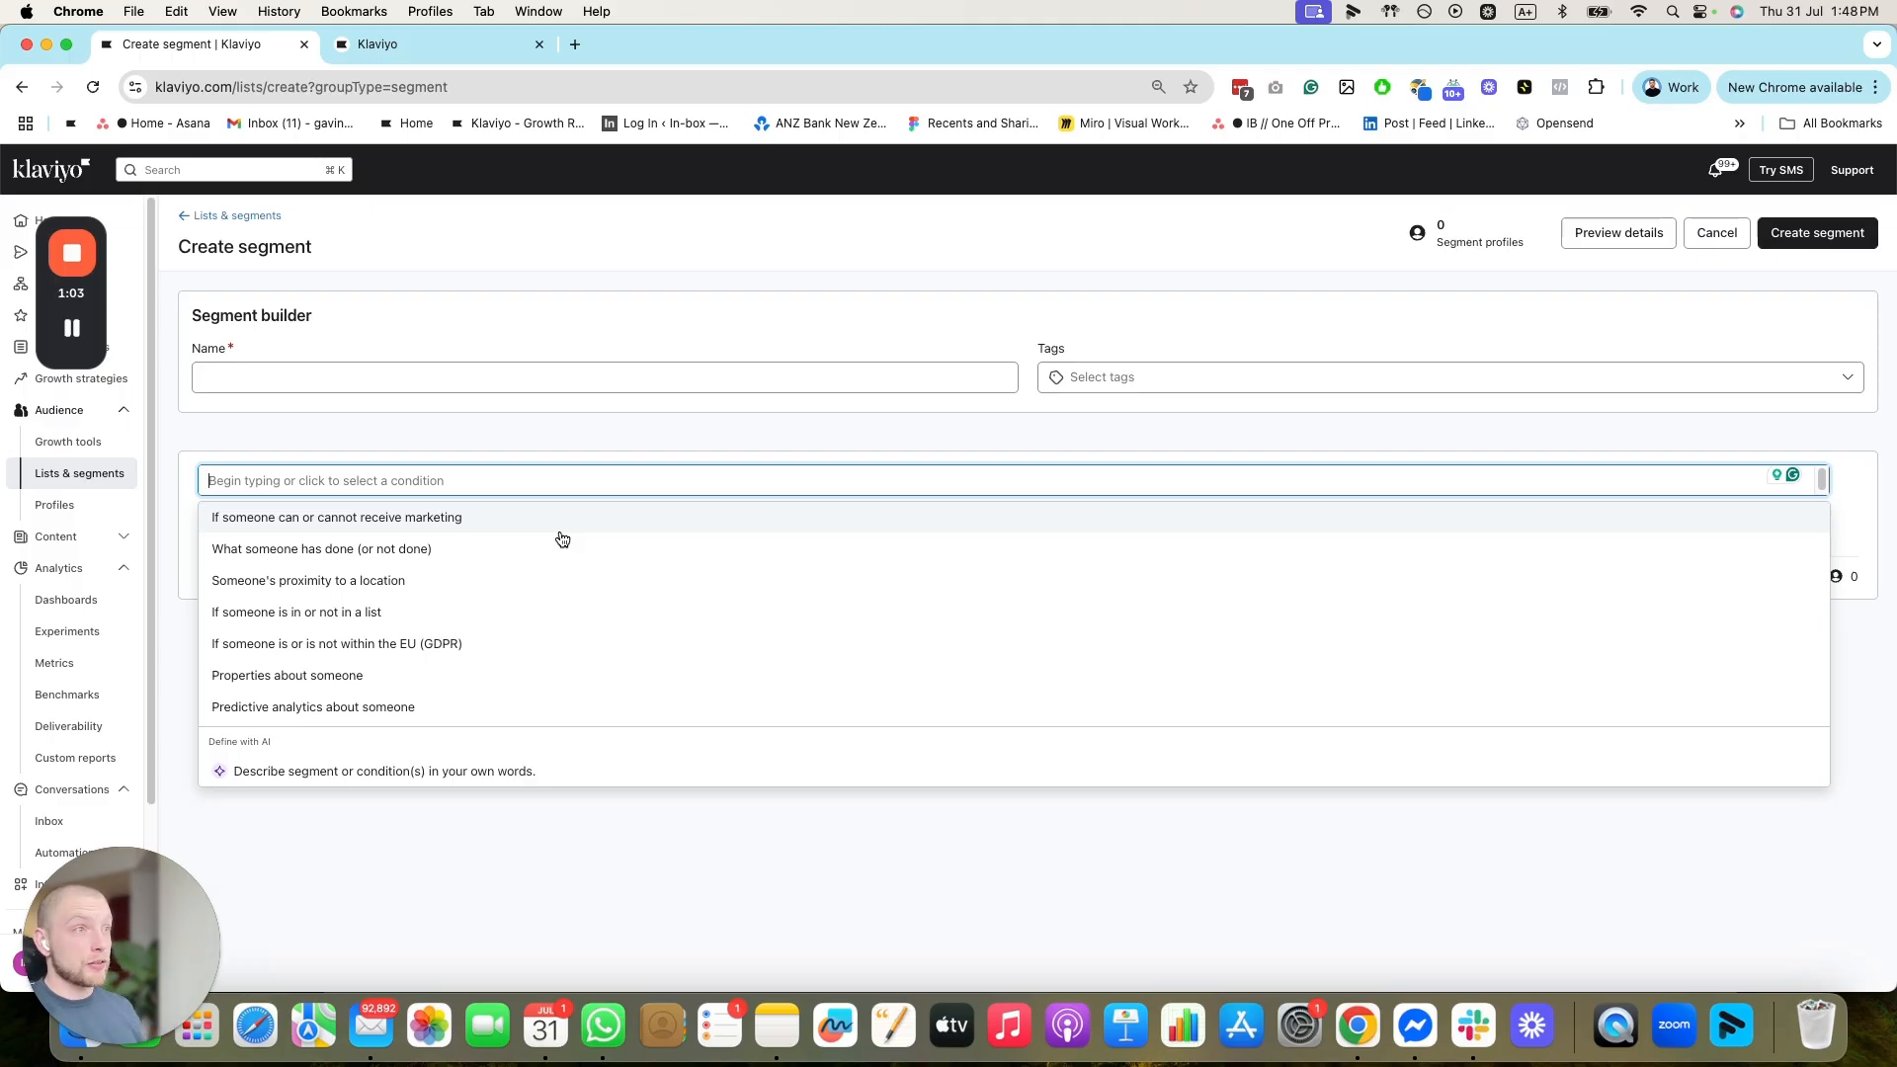
pyautogui.click(491, 367)
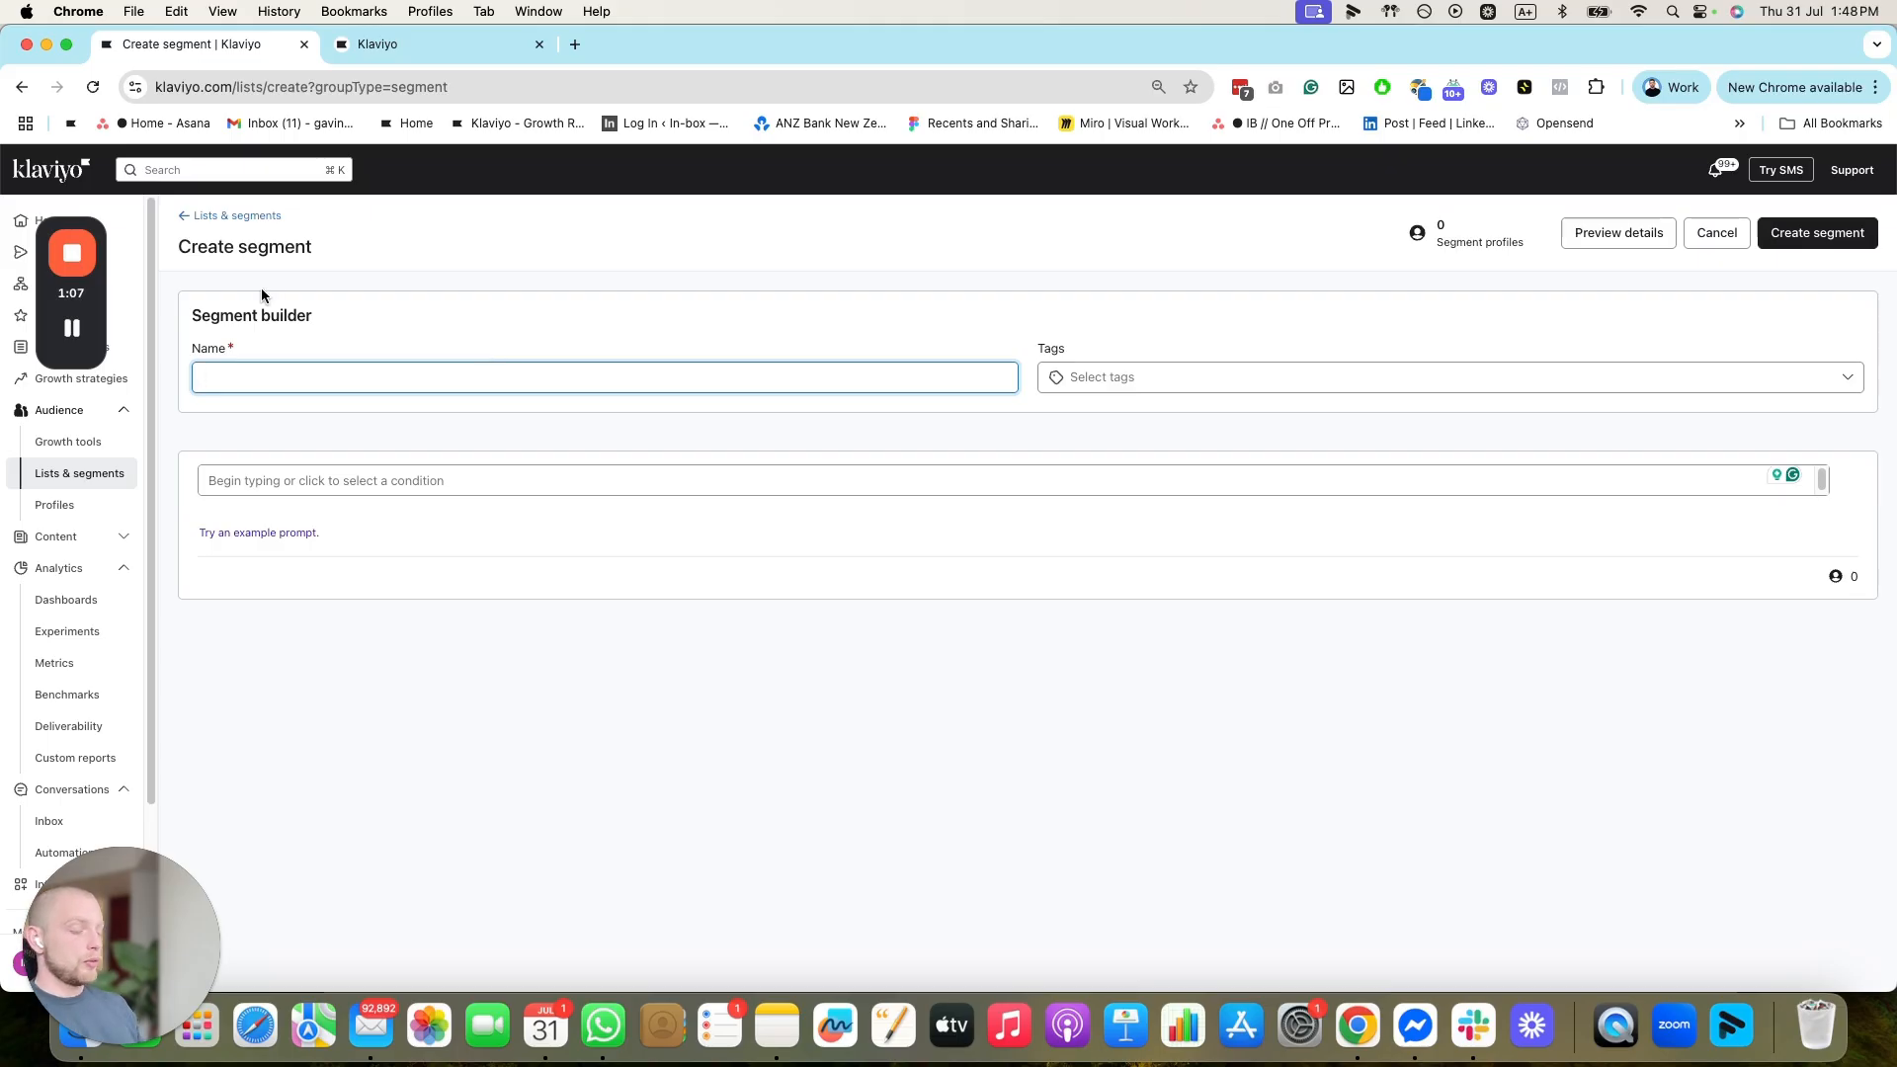
pyautogui.write('90 days')
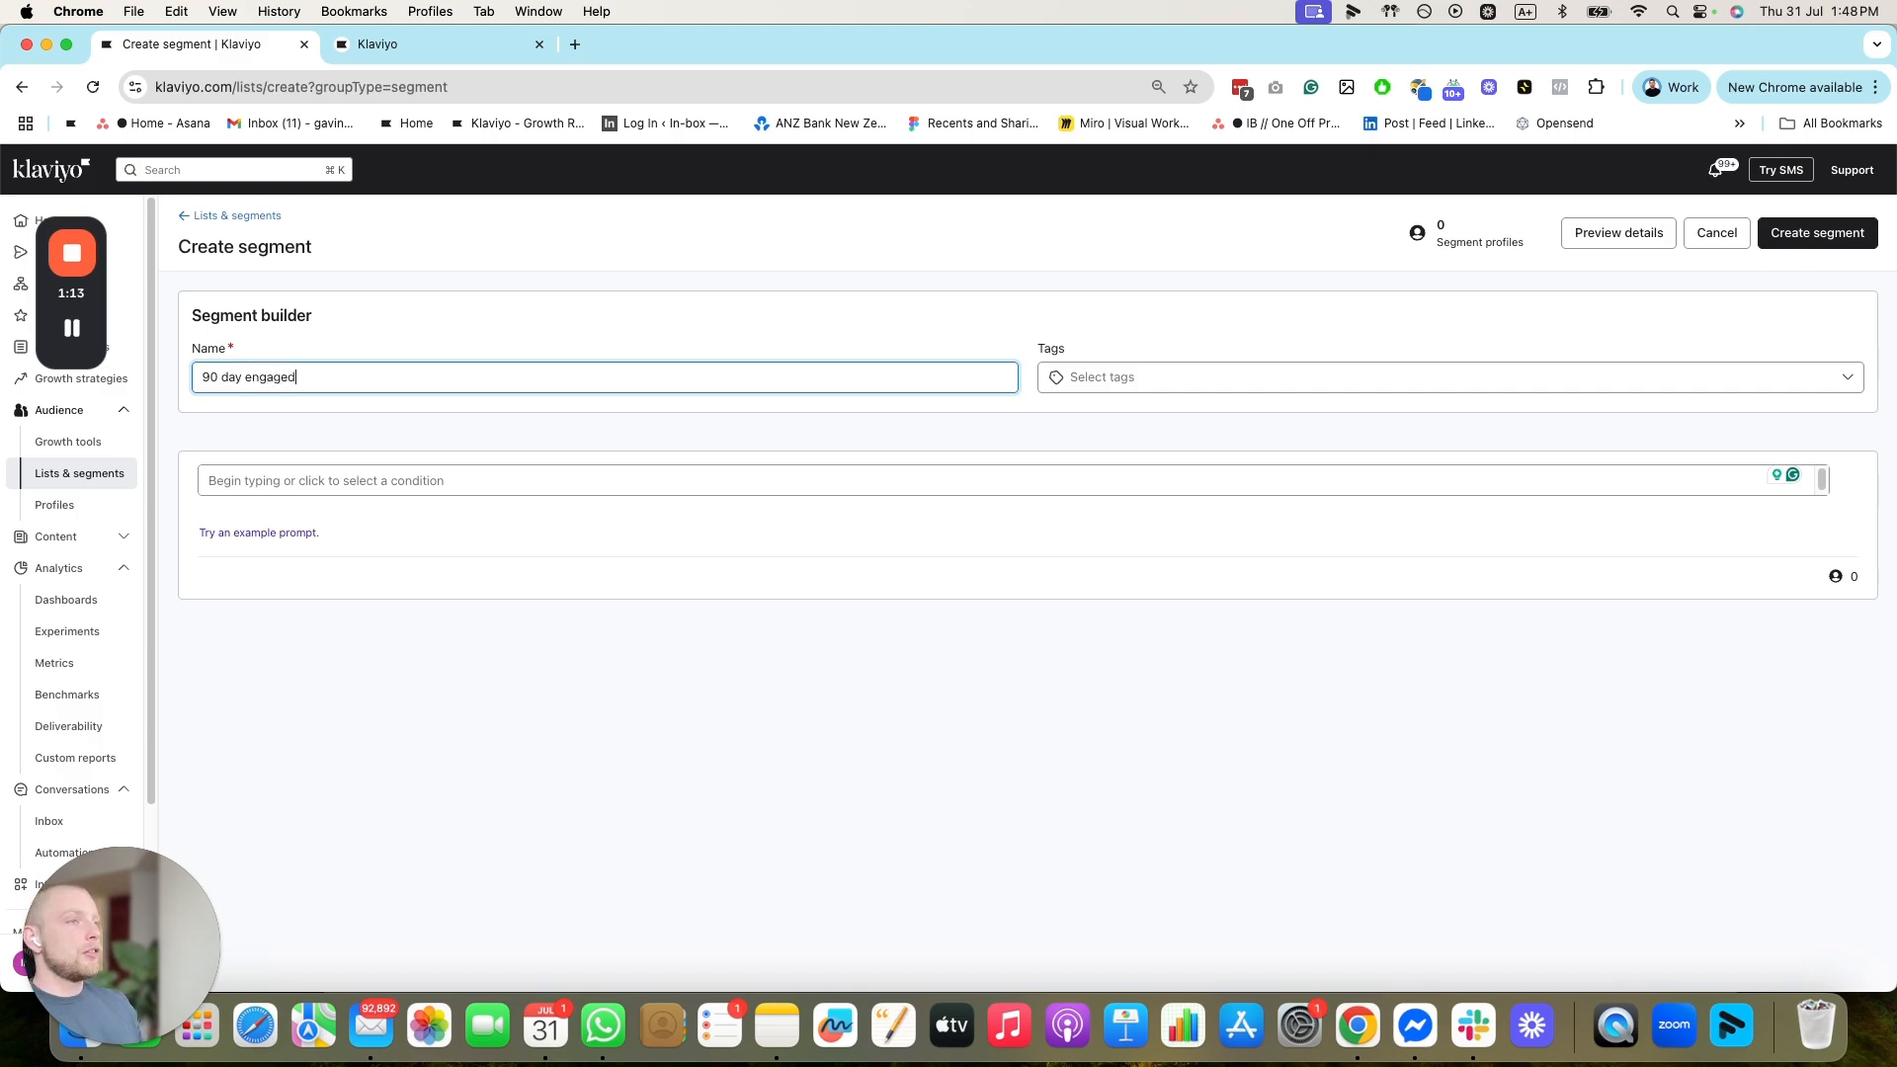
# Add a "What someone has done (or not done)" condition for Active on Site at least once in the last 90 days
pyautogui.click(331, 480)
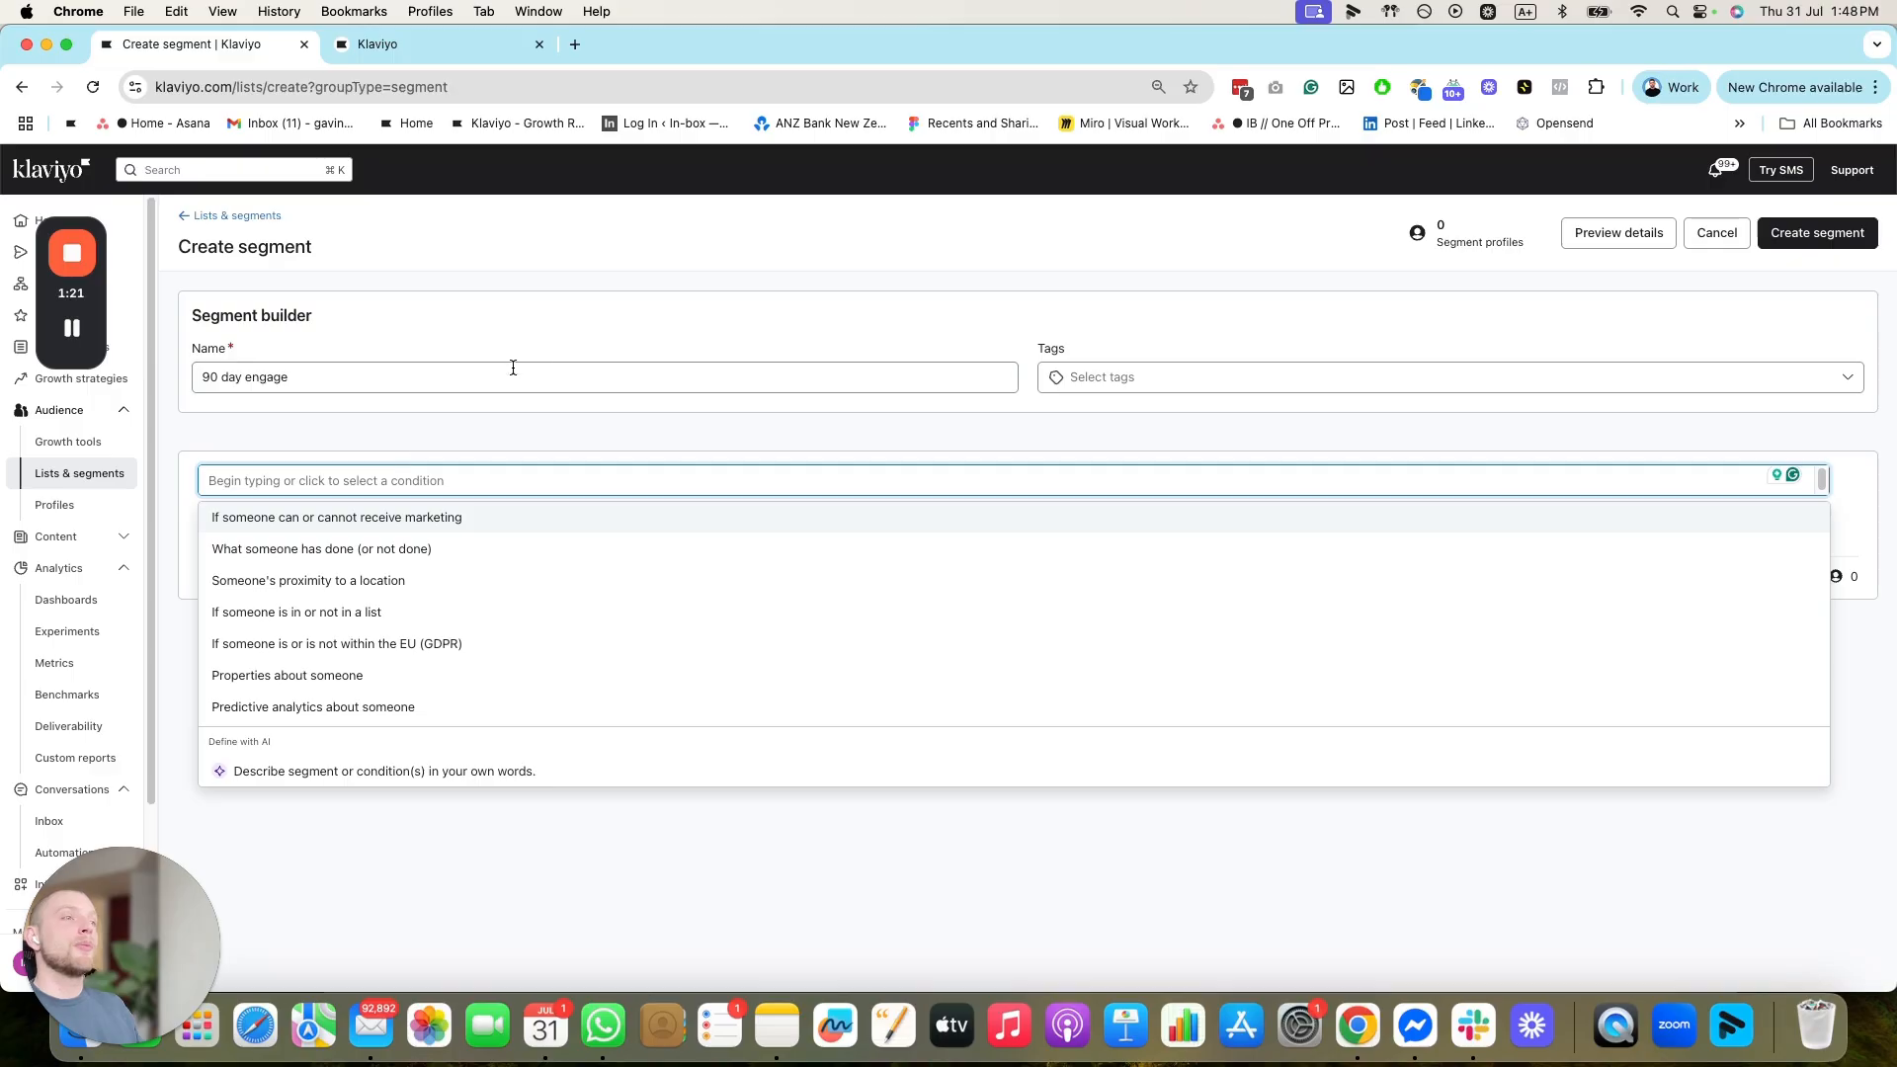
pyautogui.click(560, 301)
pyautogui.click(431, 481)
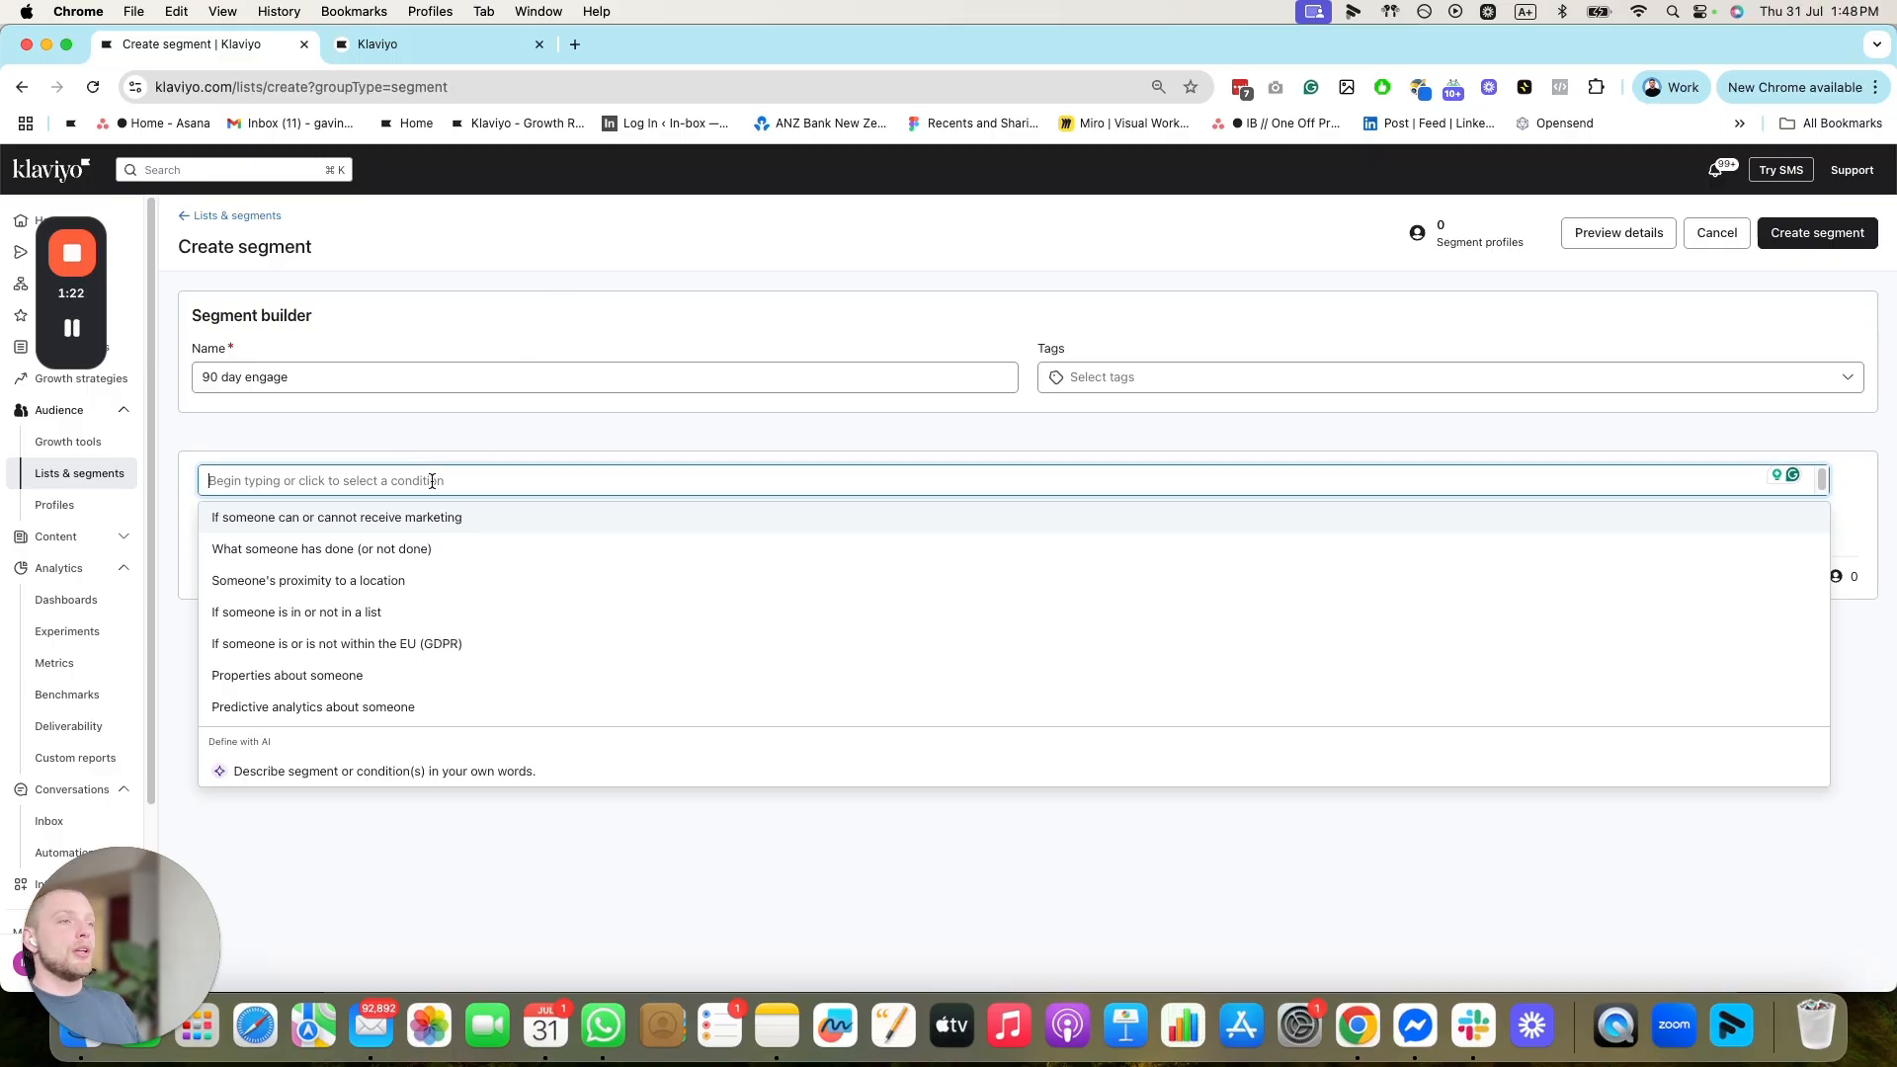
pyautogui.click(378, 550)
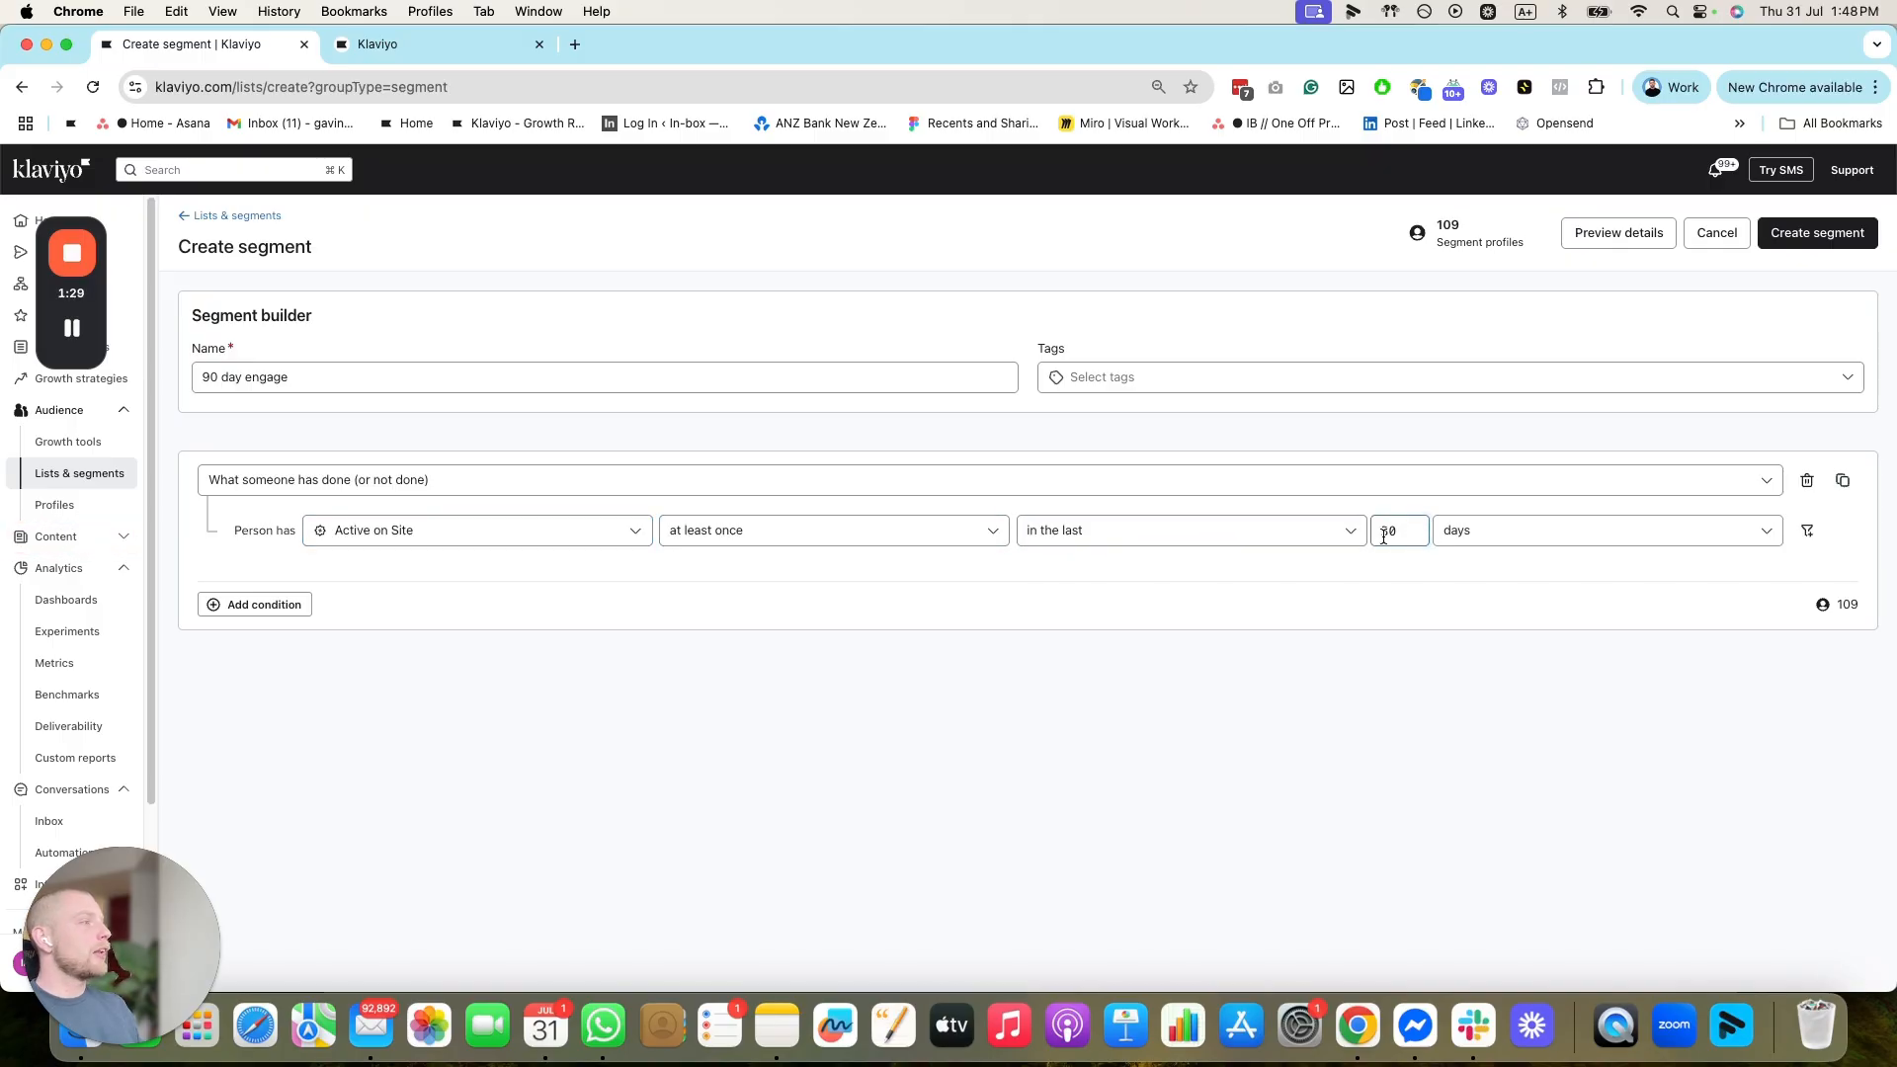
pyautogui.write('9')
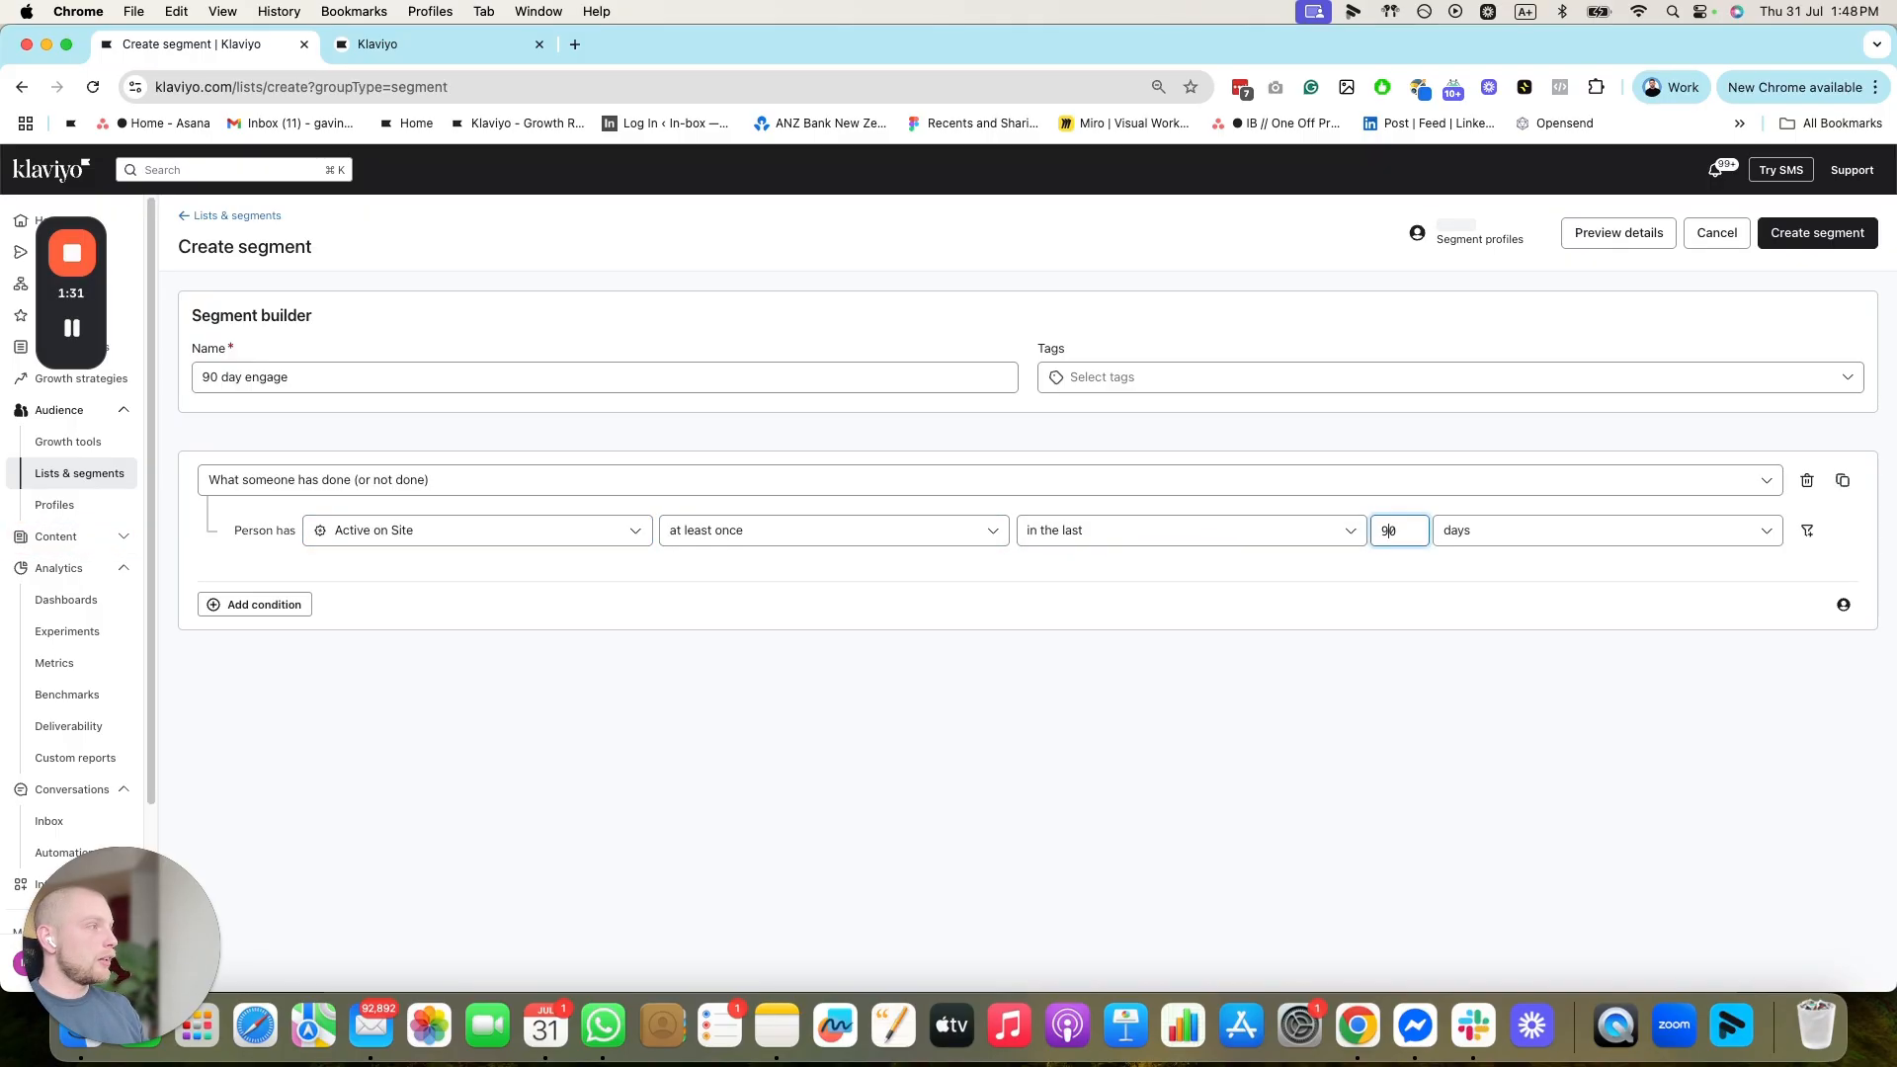
# Add a second condition, joined with AND, for Opened Email at least once in the last 90 days
pyautogui.click(277, 605)
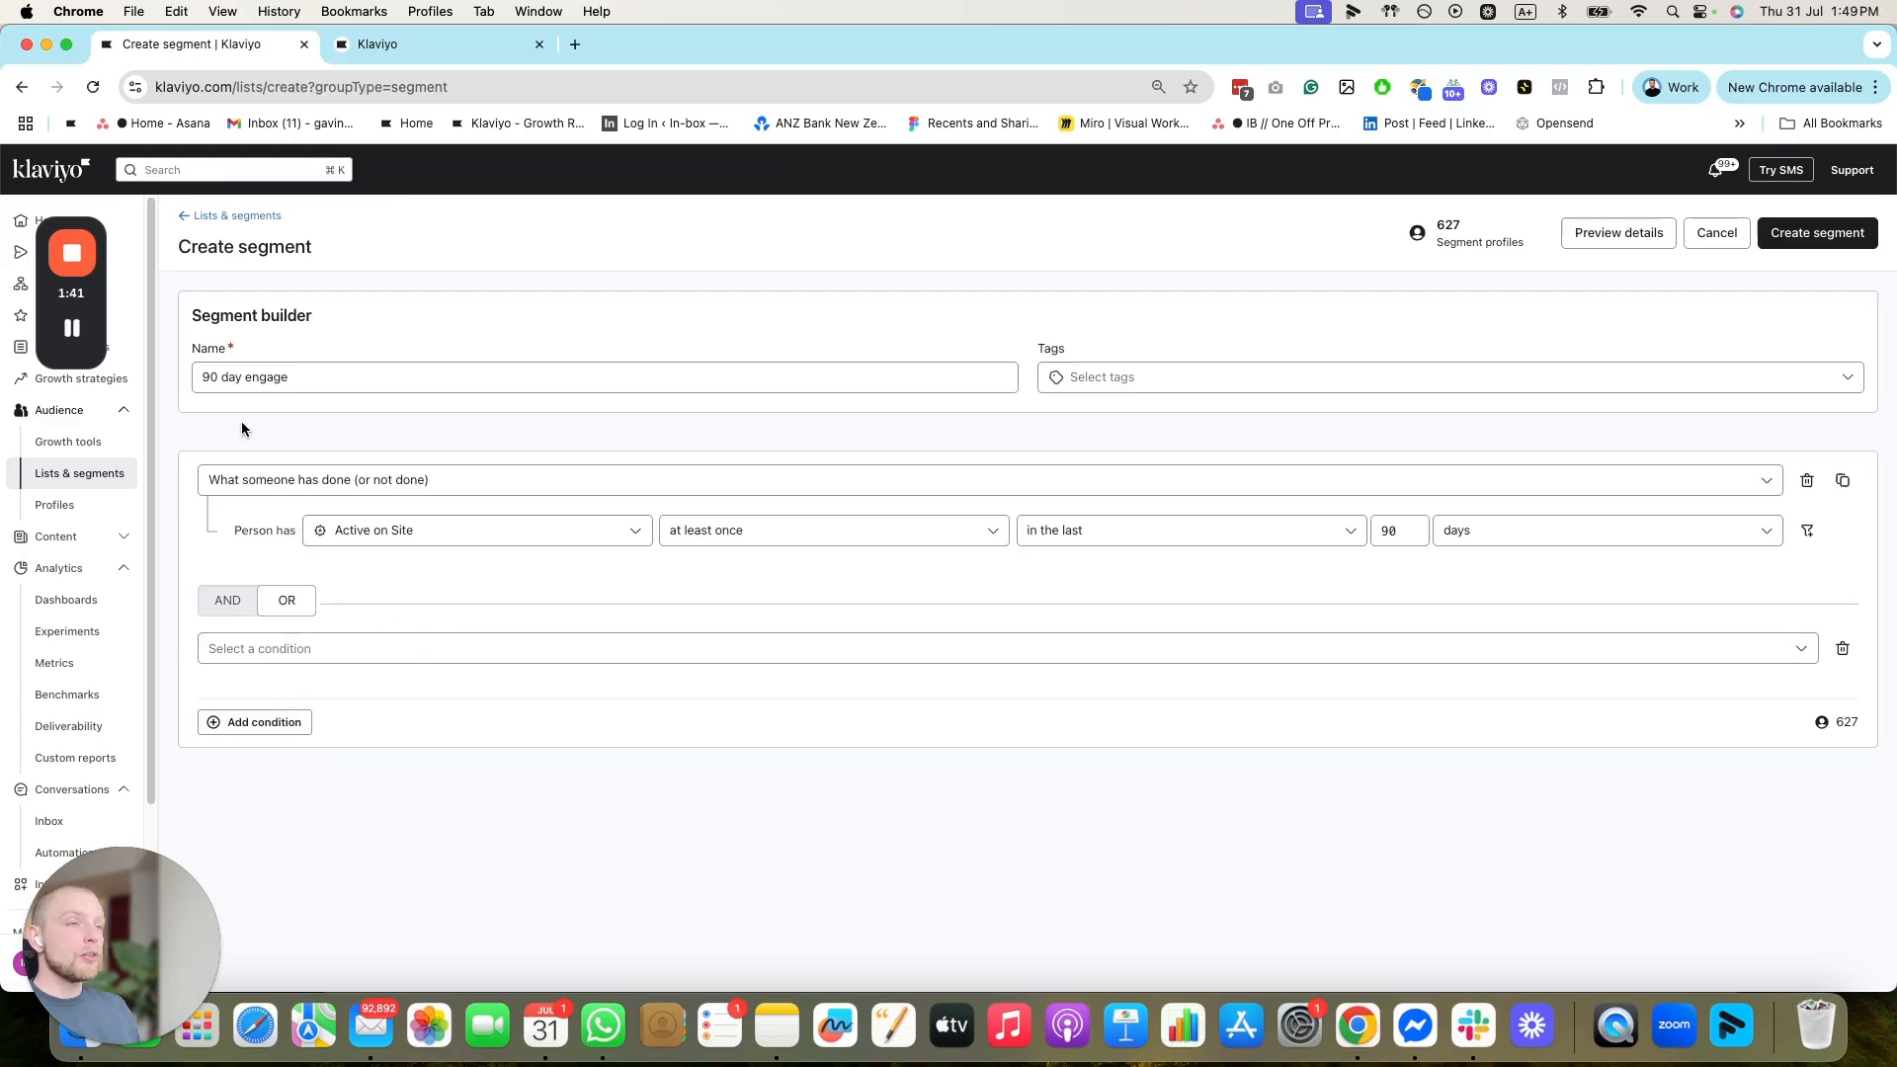
pyautogui.click(372, 710)
pyautogui.click(365, 450)
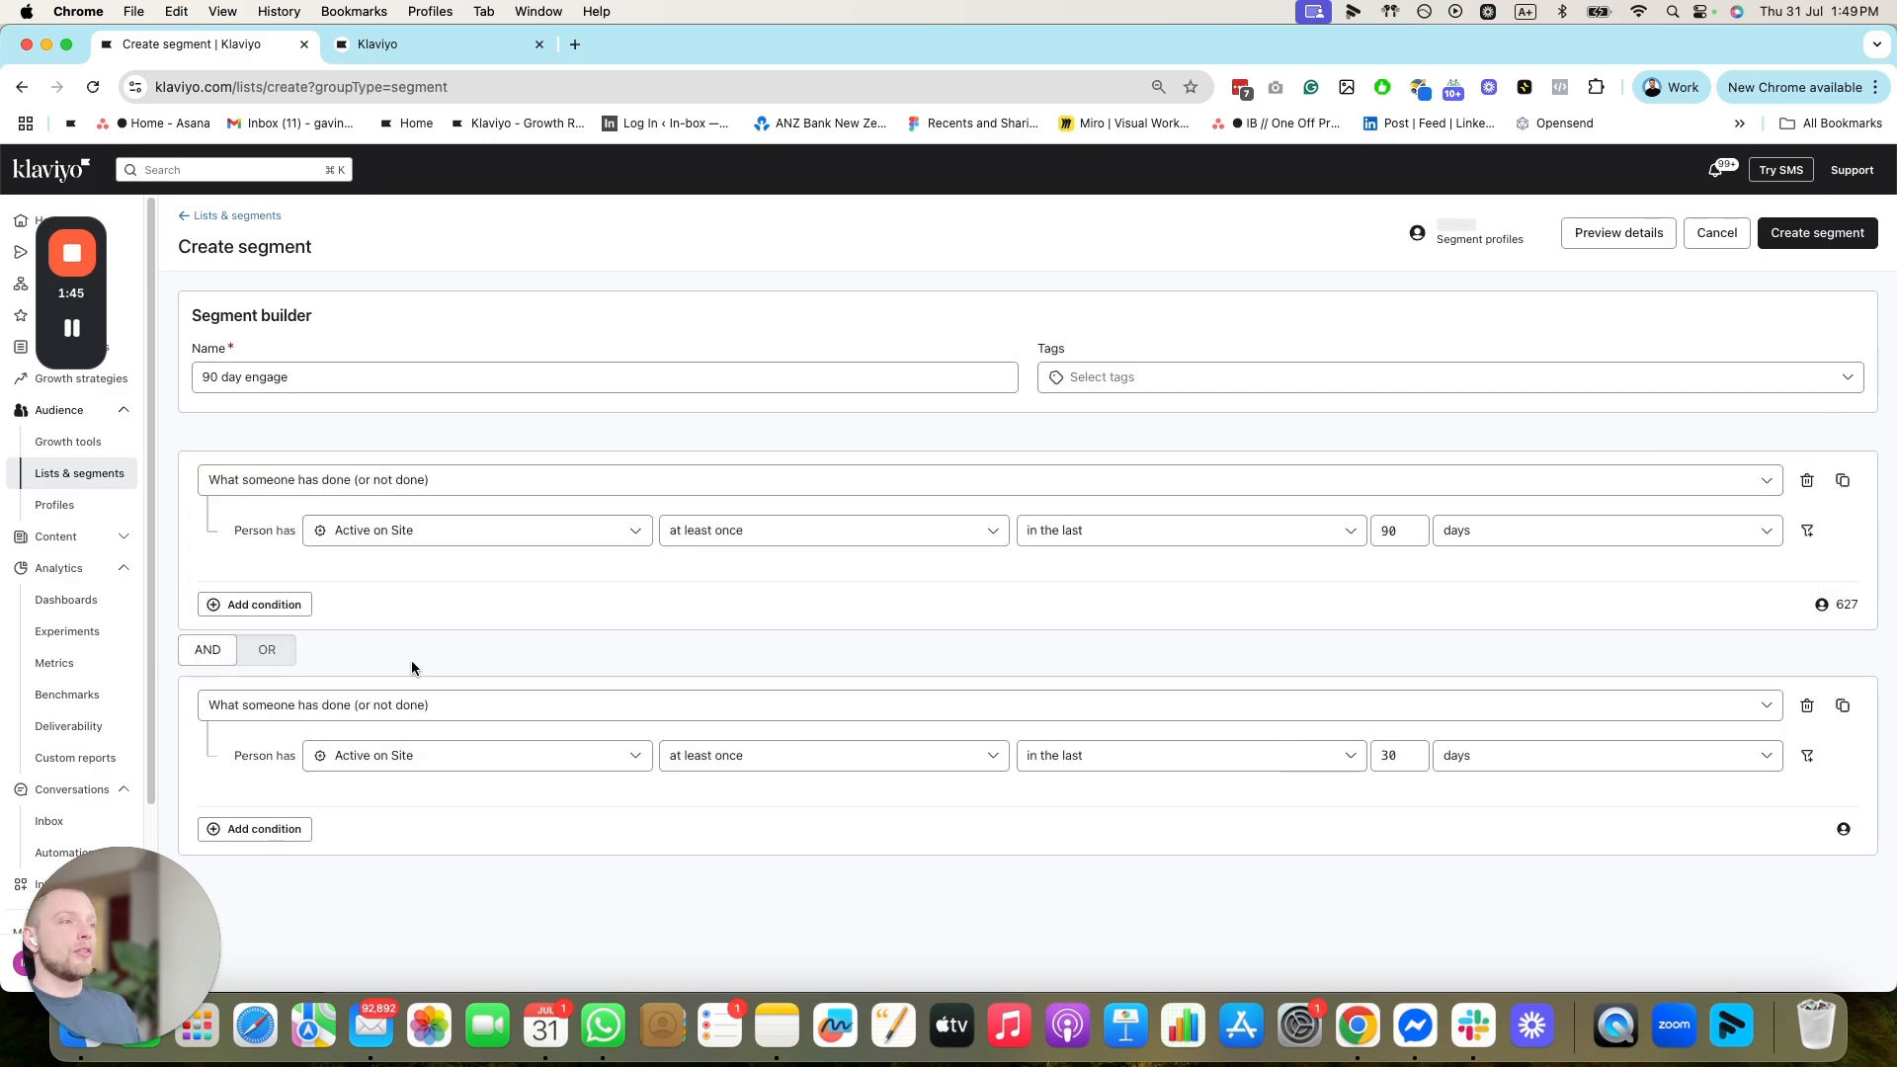
pyautogui.click(422, 757)
pyautogui.write('opene')
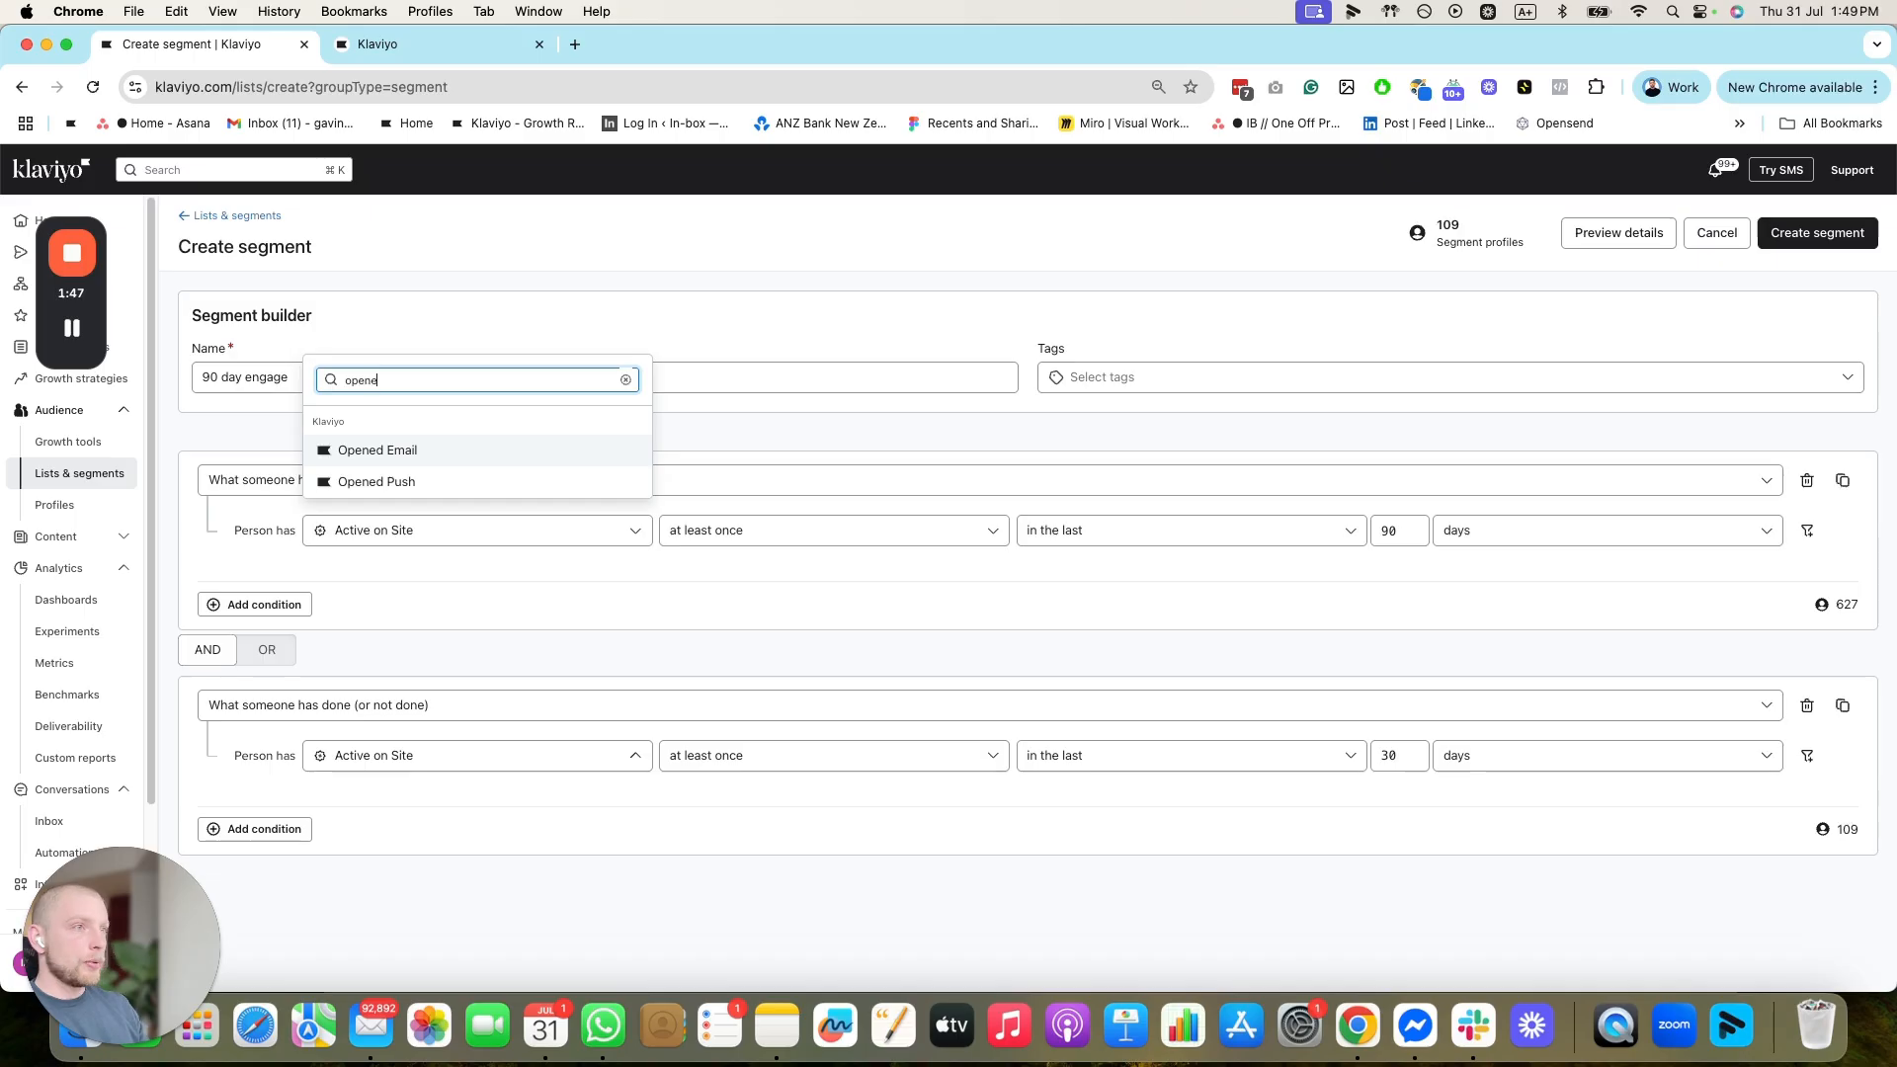
pyautogui.click(480, 457)
pyautogui.click(1383, 755)
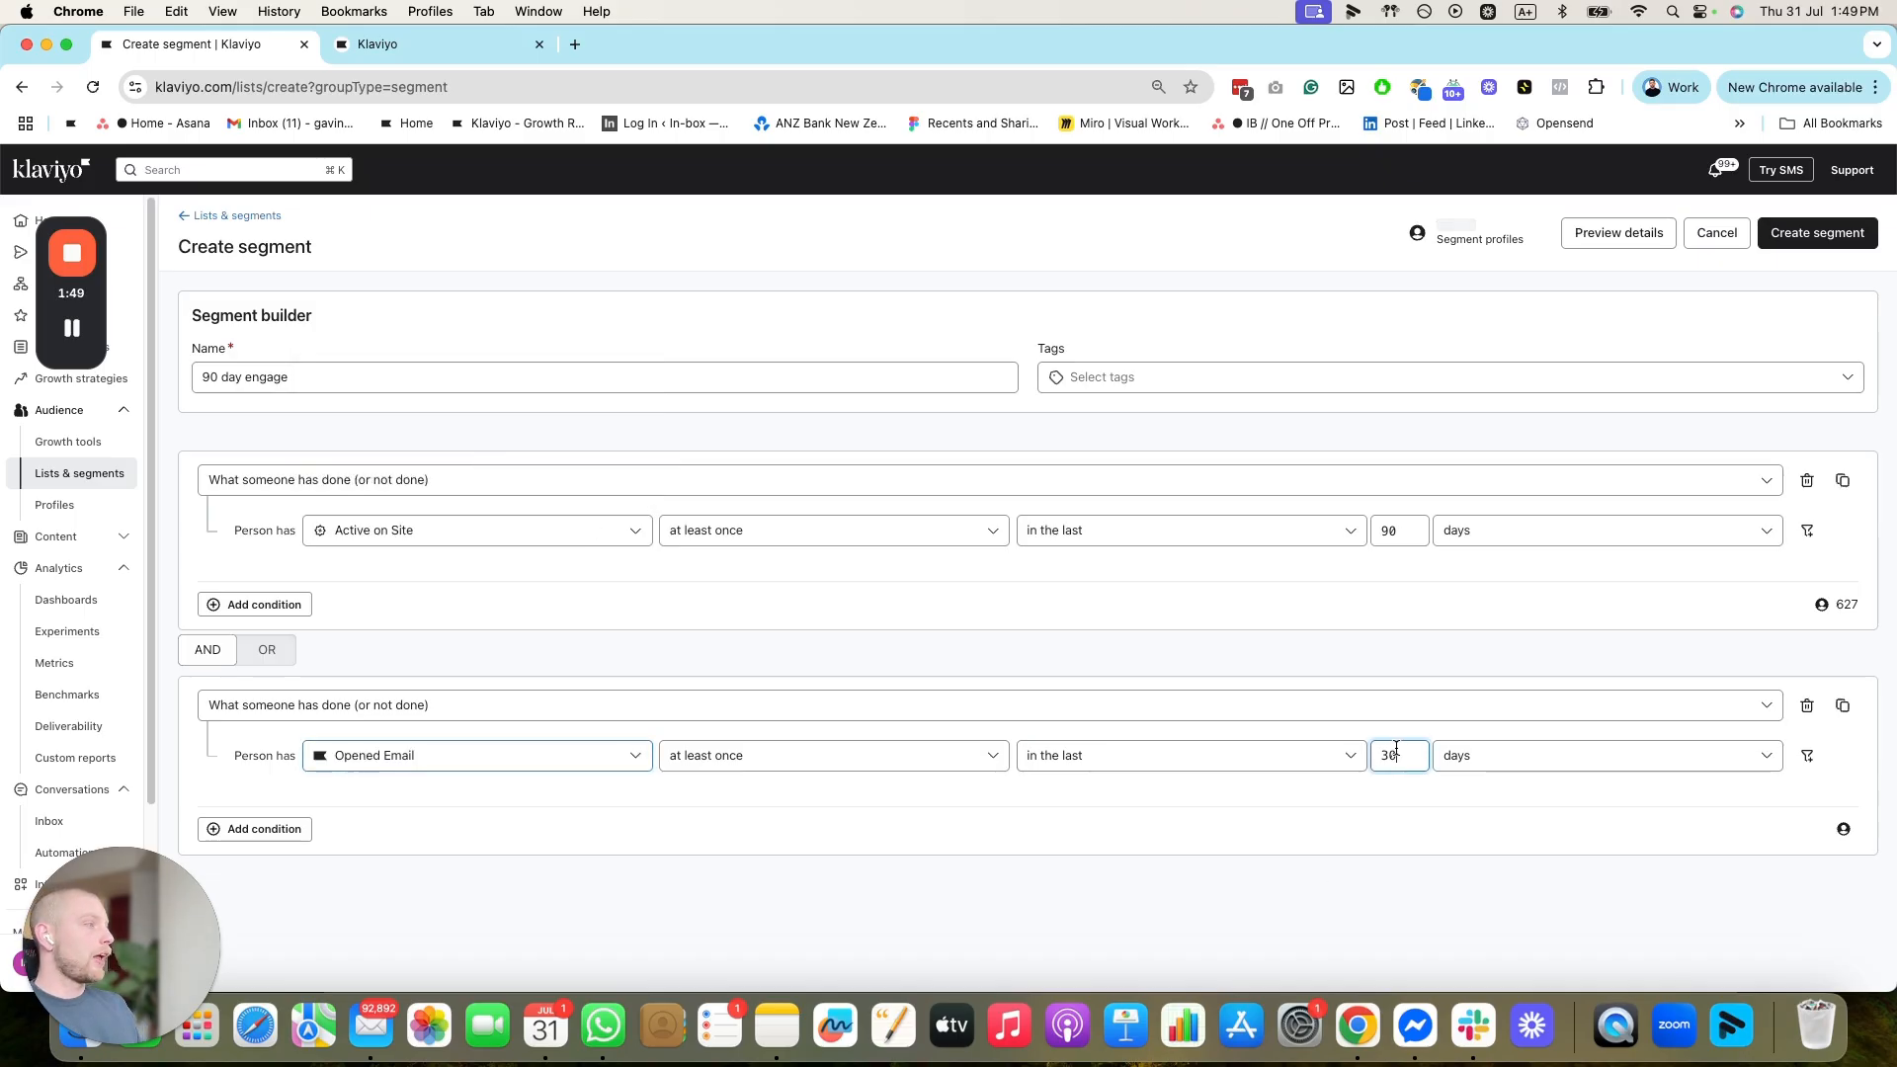
pyautogui.click(1342, 605)
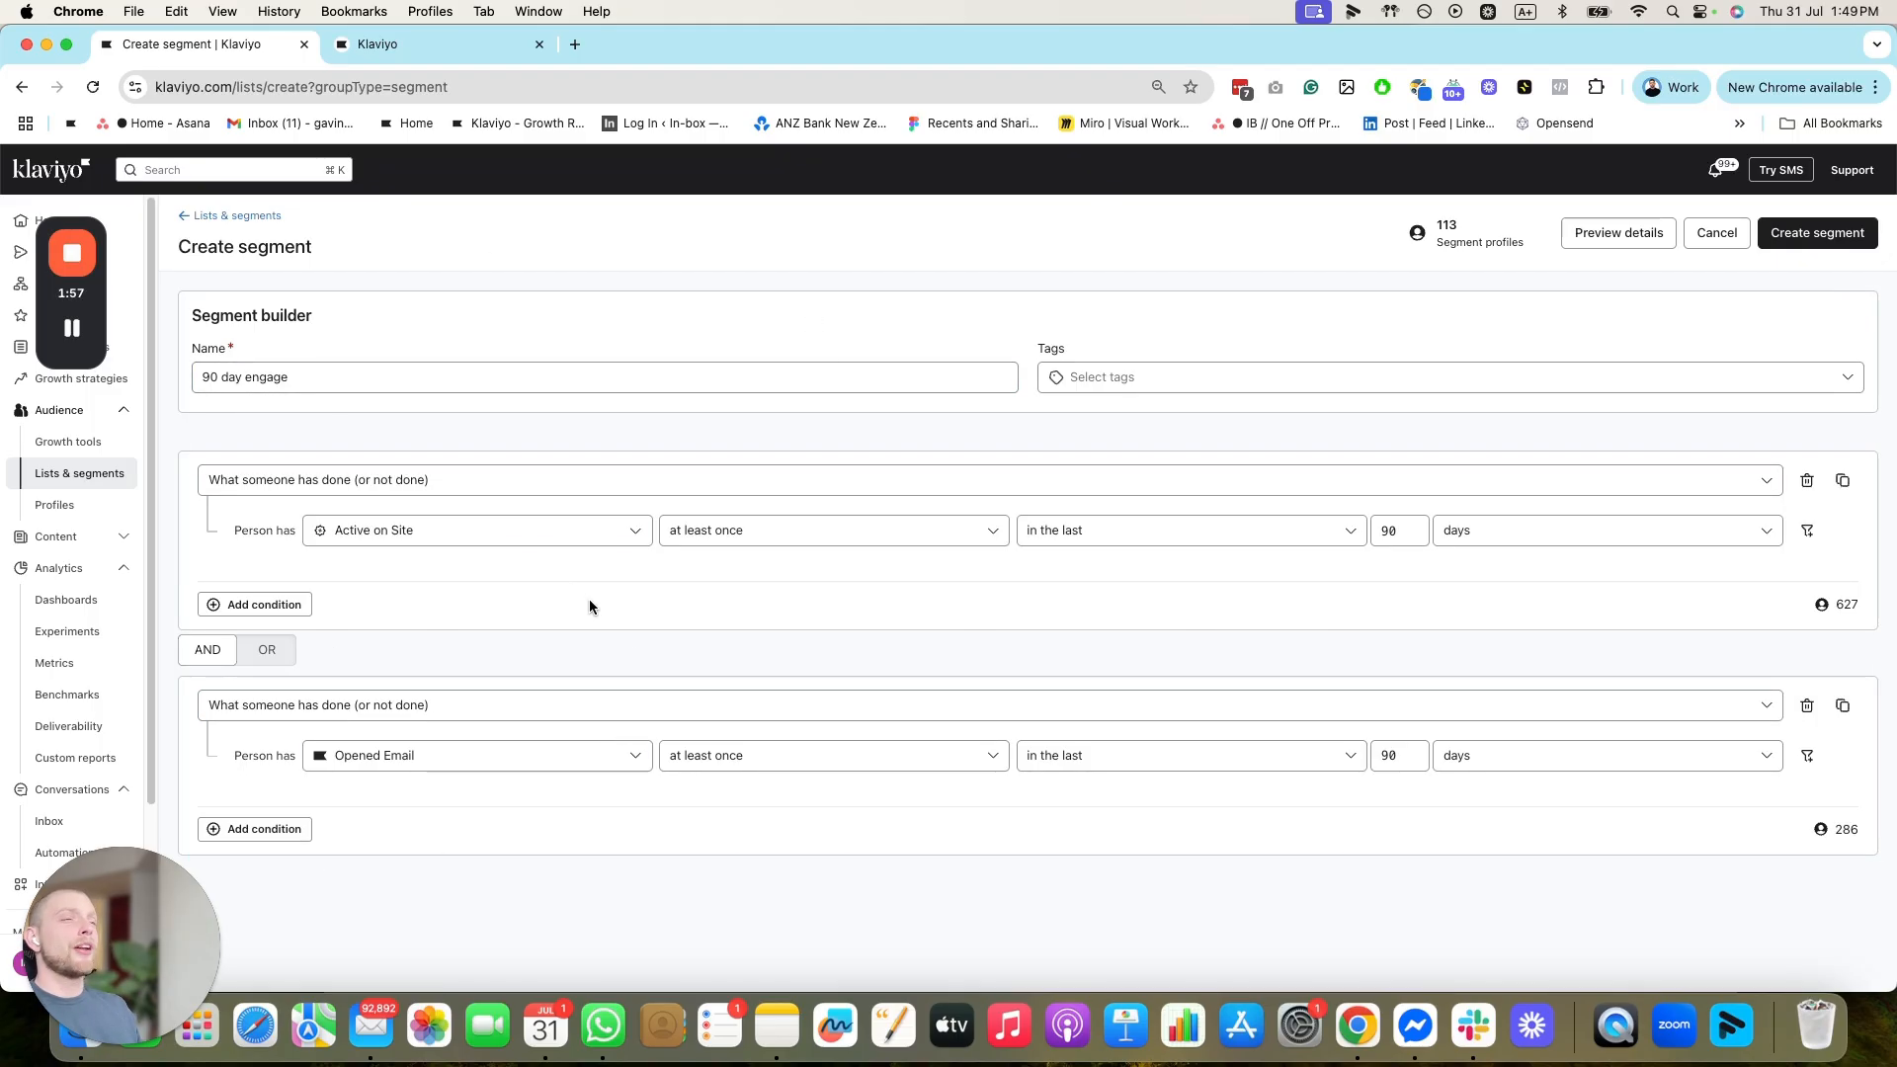
# Compare the AND and OR connectors between the Active on Site and Opened Email conditions, ending with OR
pyautogui.click(265, 656)
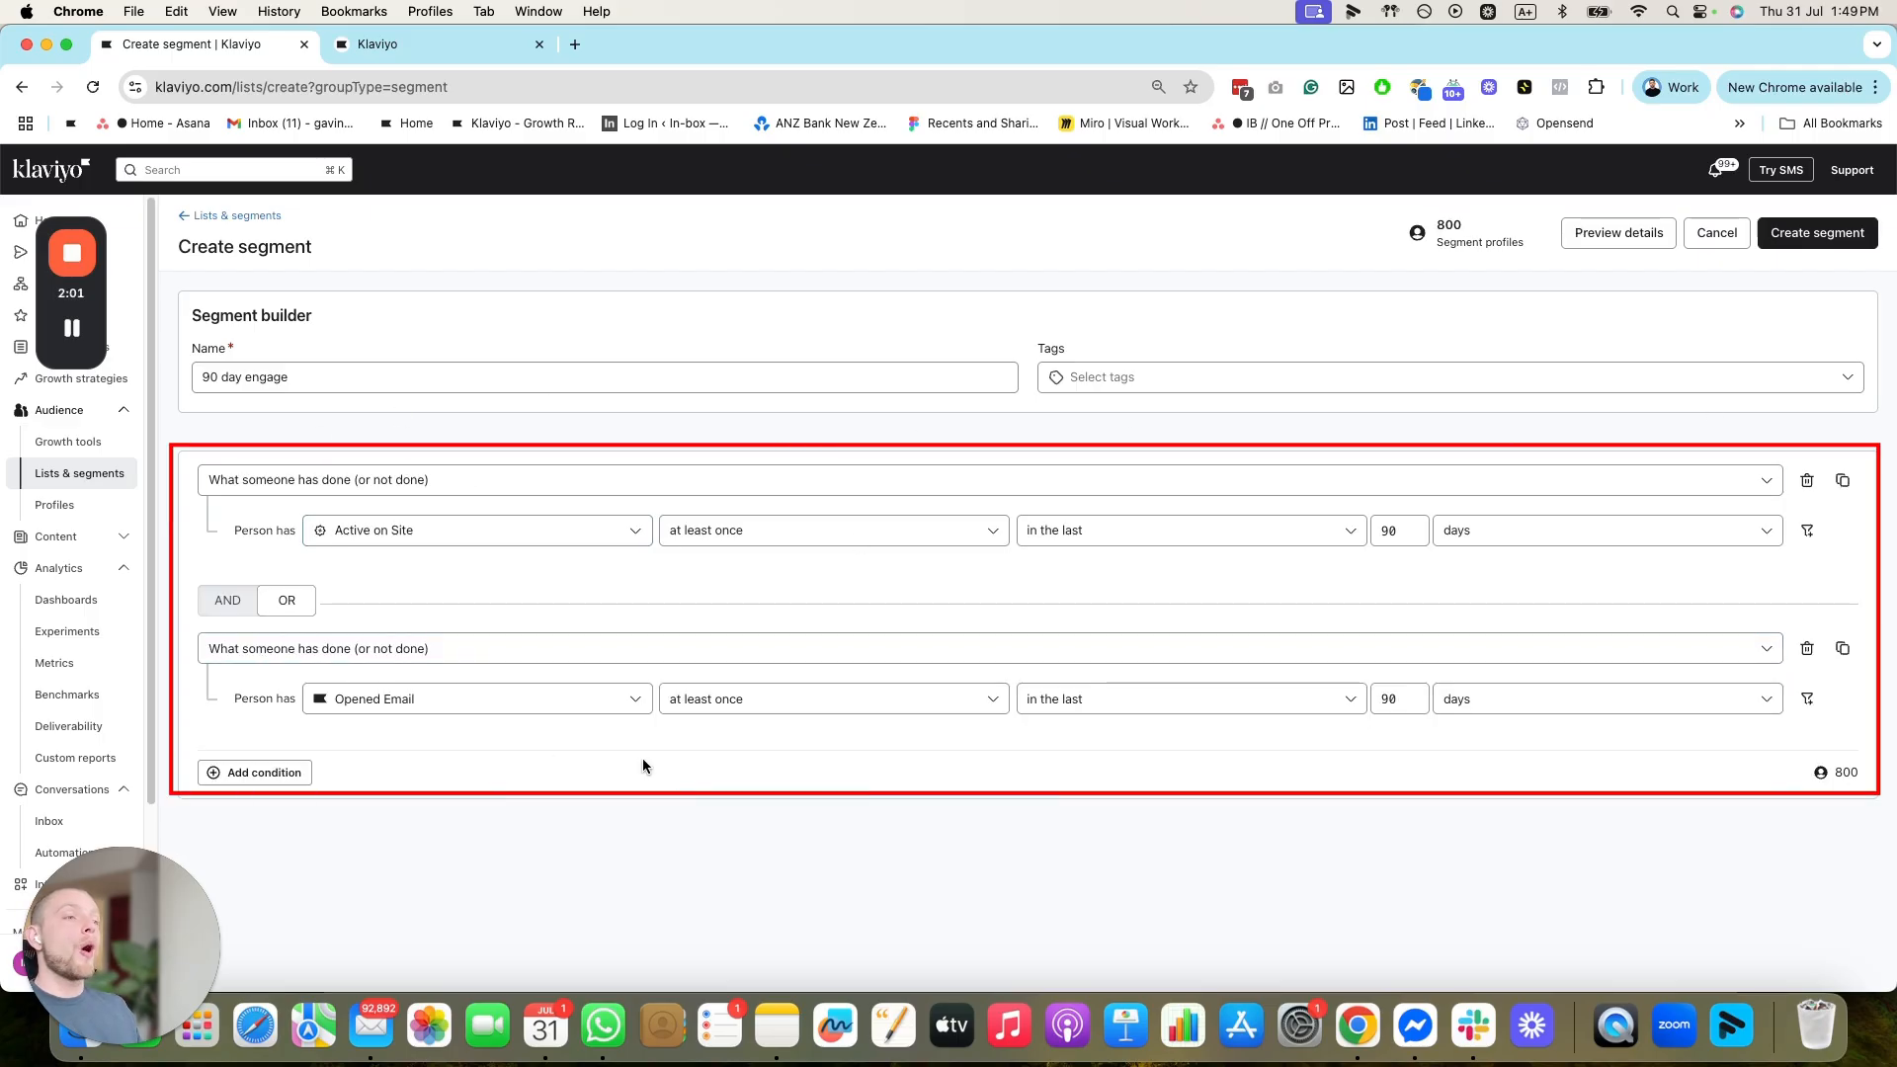
pyautogui.click(204, 600)
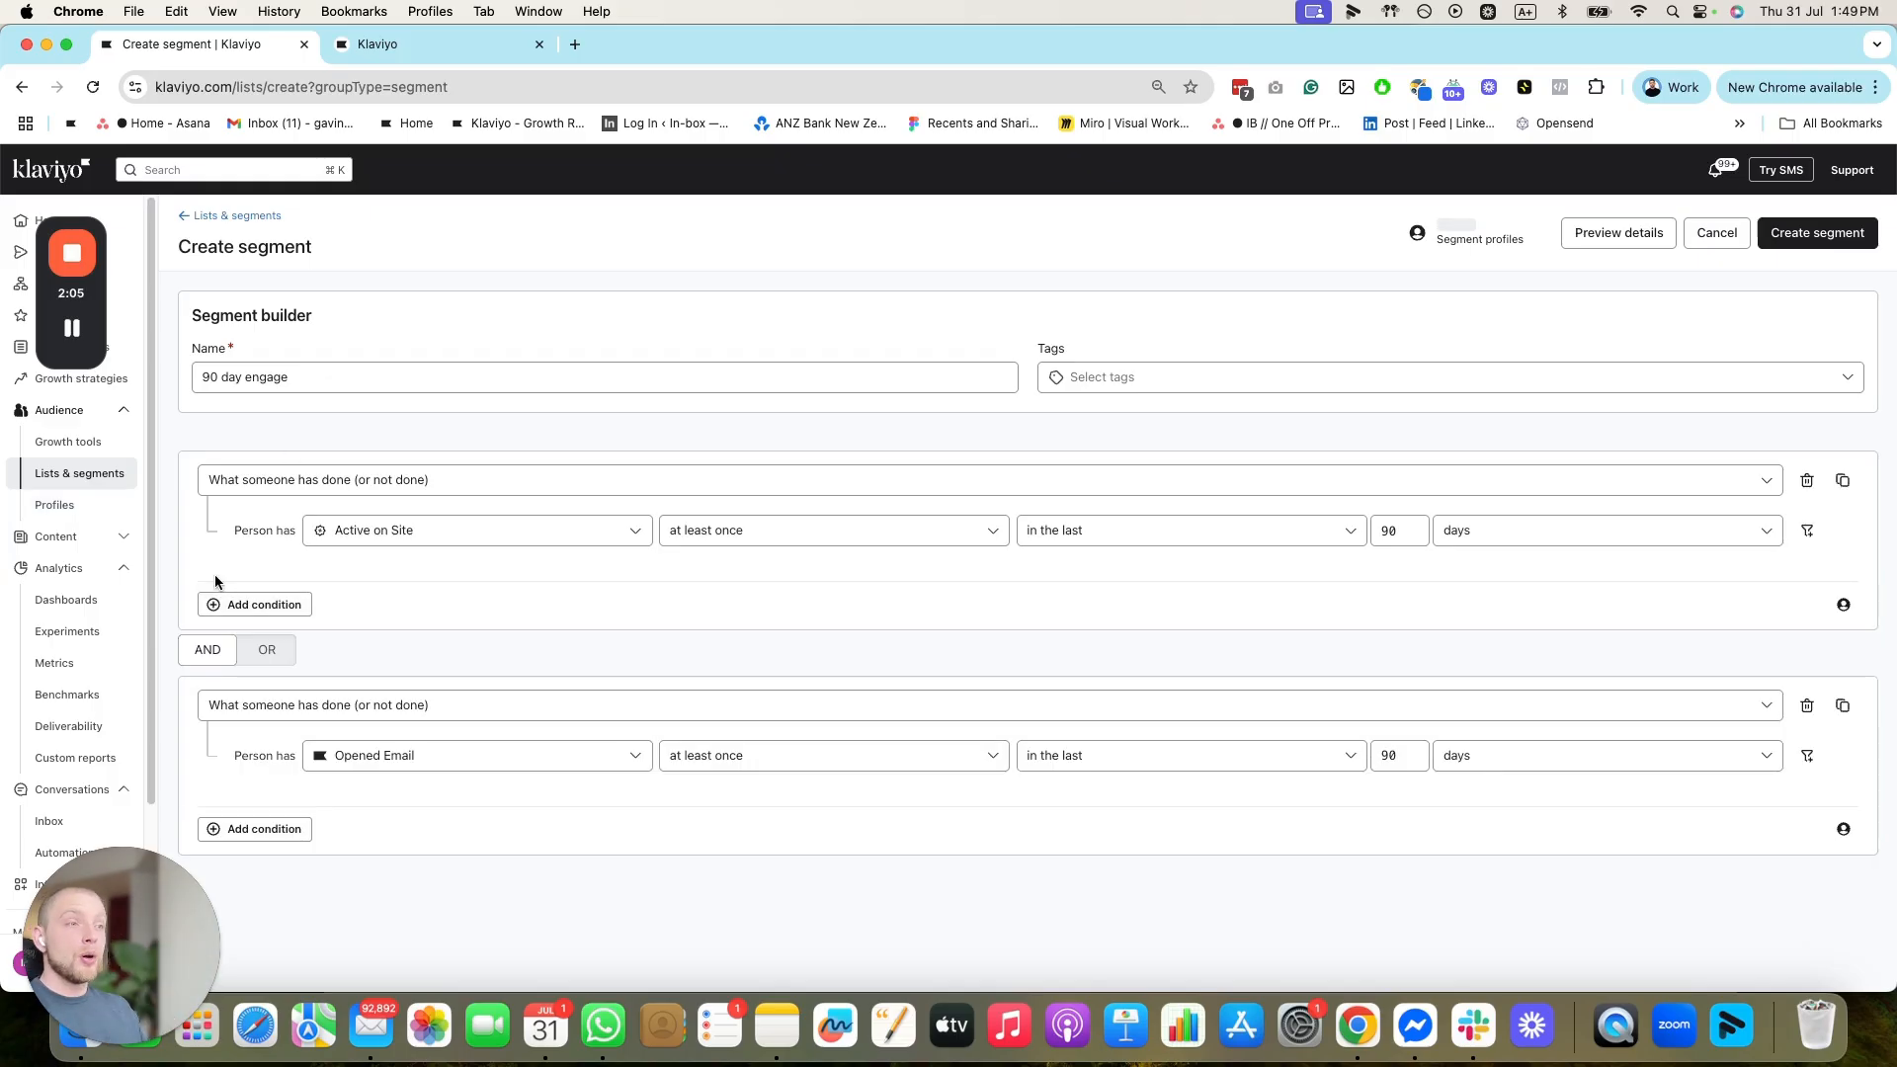
pyautogui.click(269, 652)
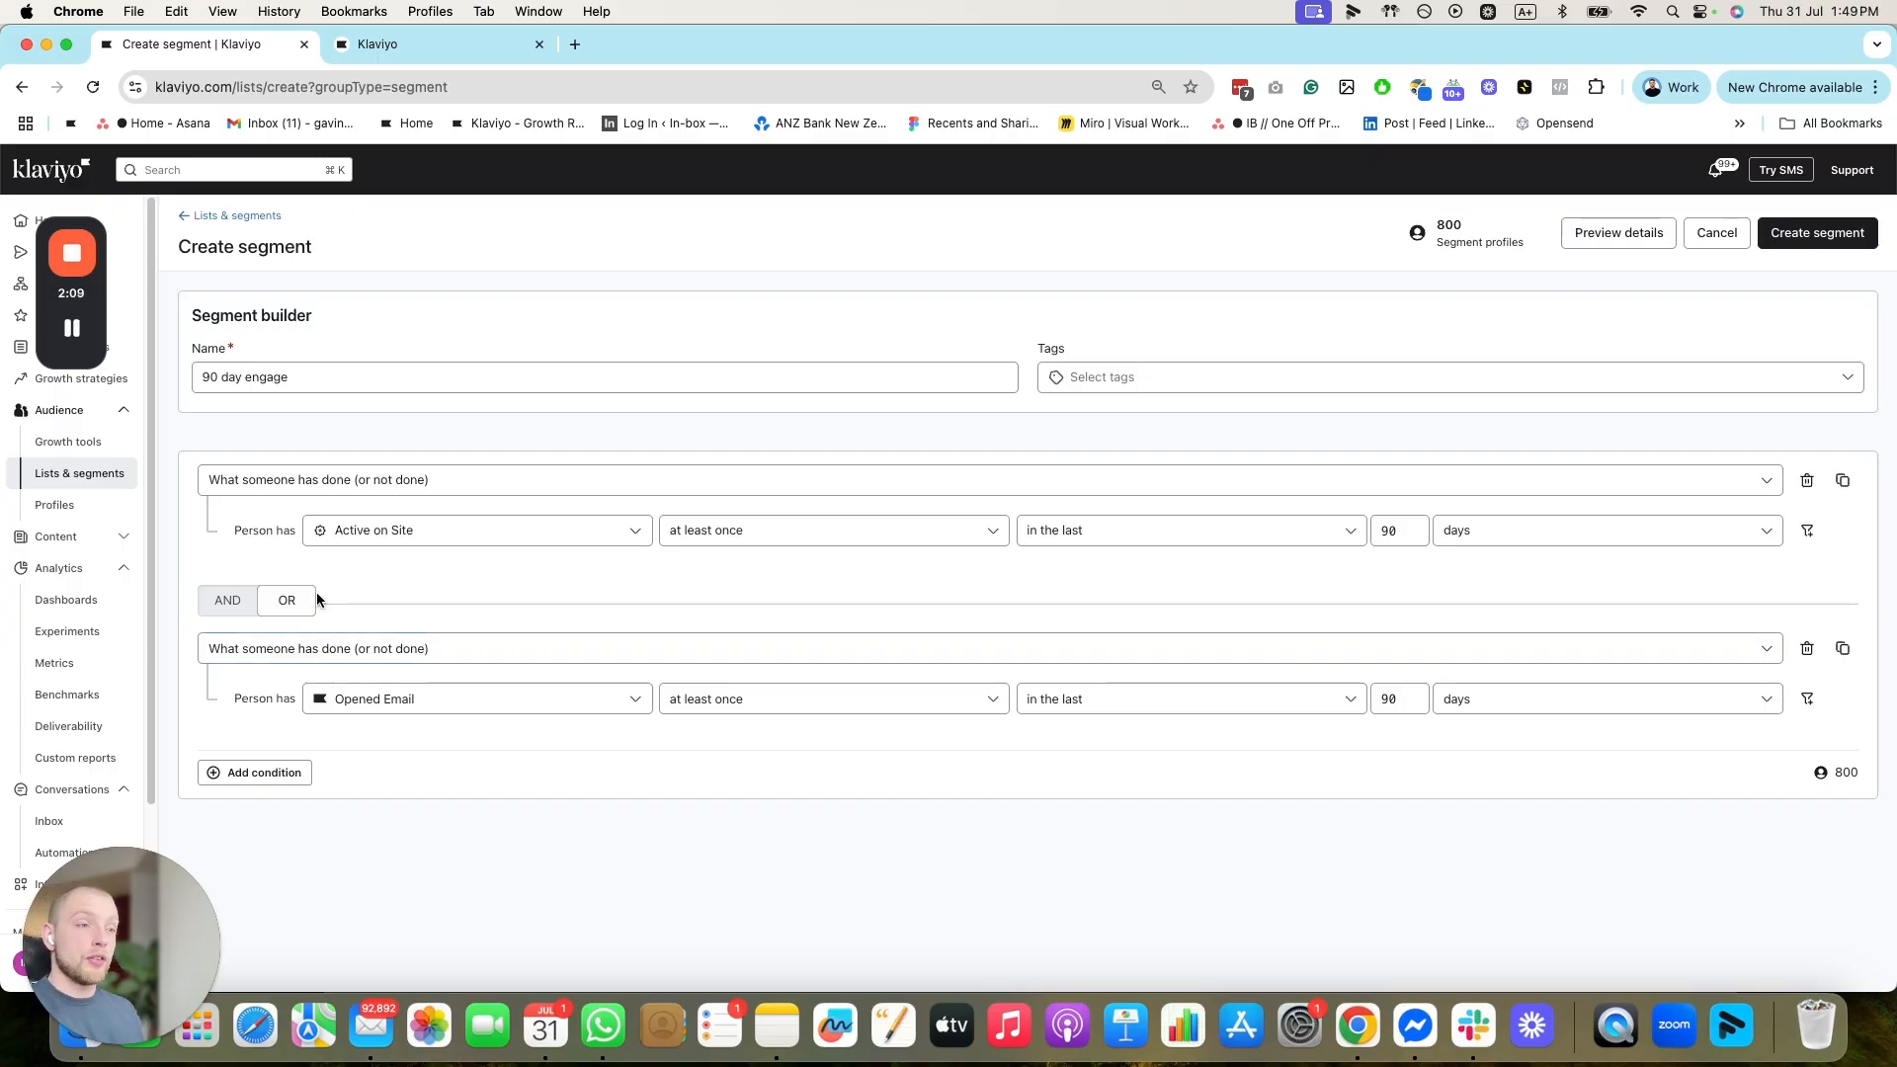
pyautogui.click(231, 601)
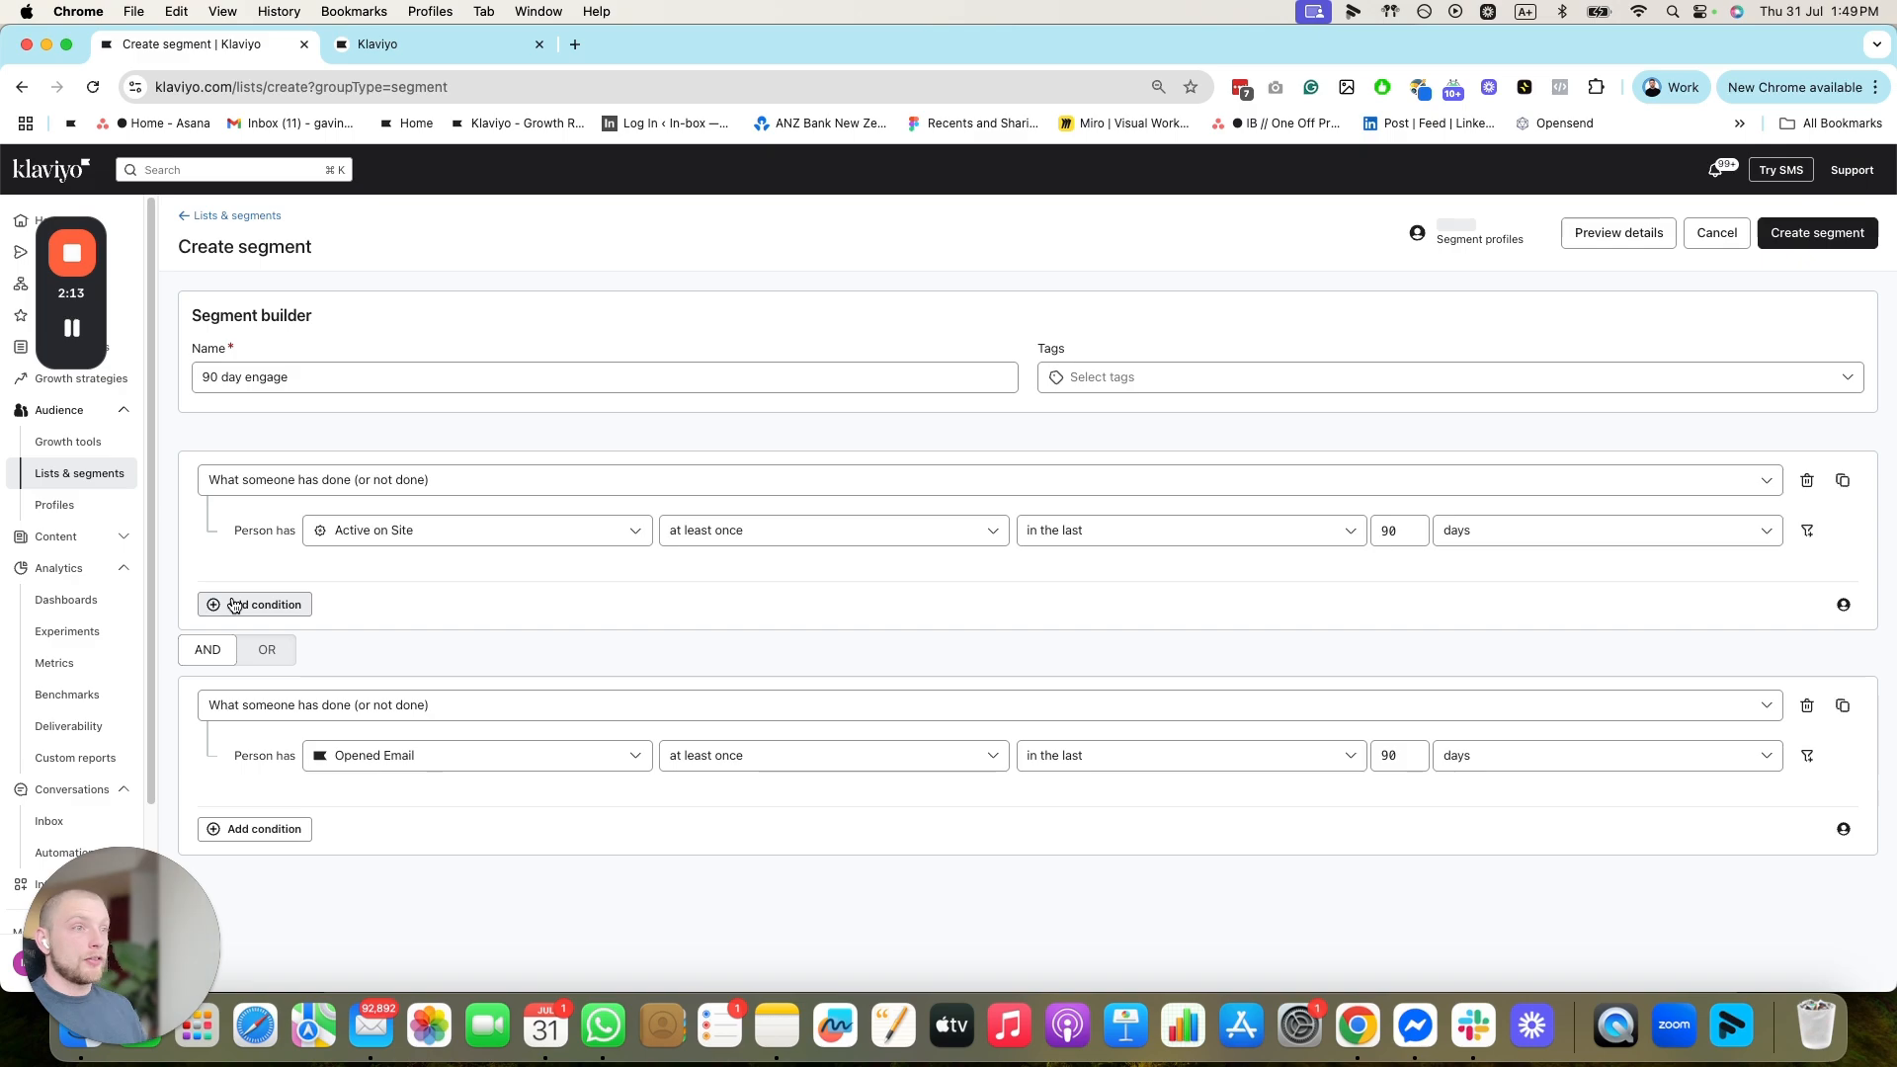
pyautogui.click(266, 649)
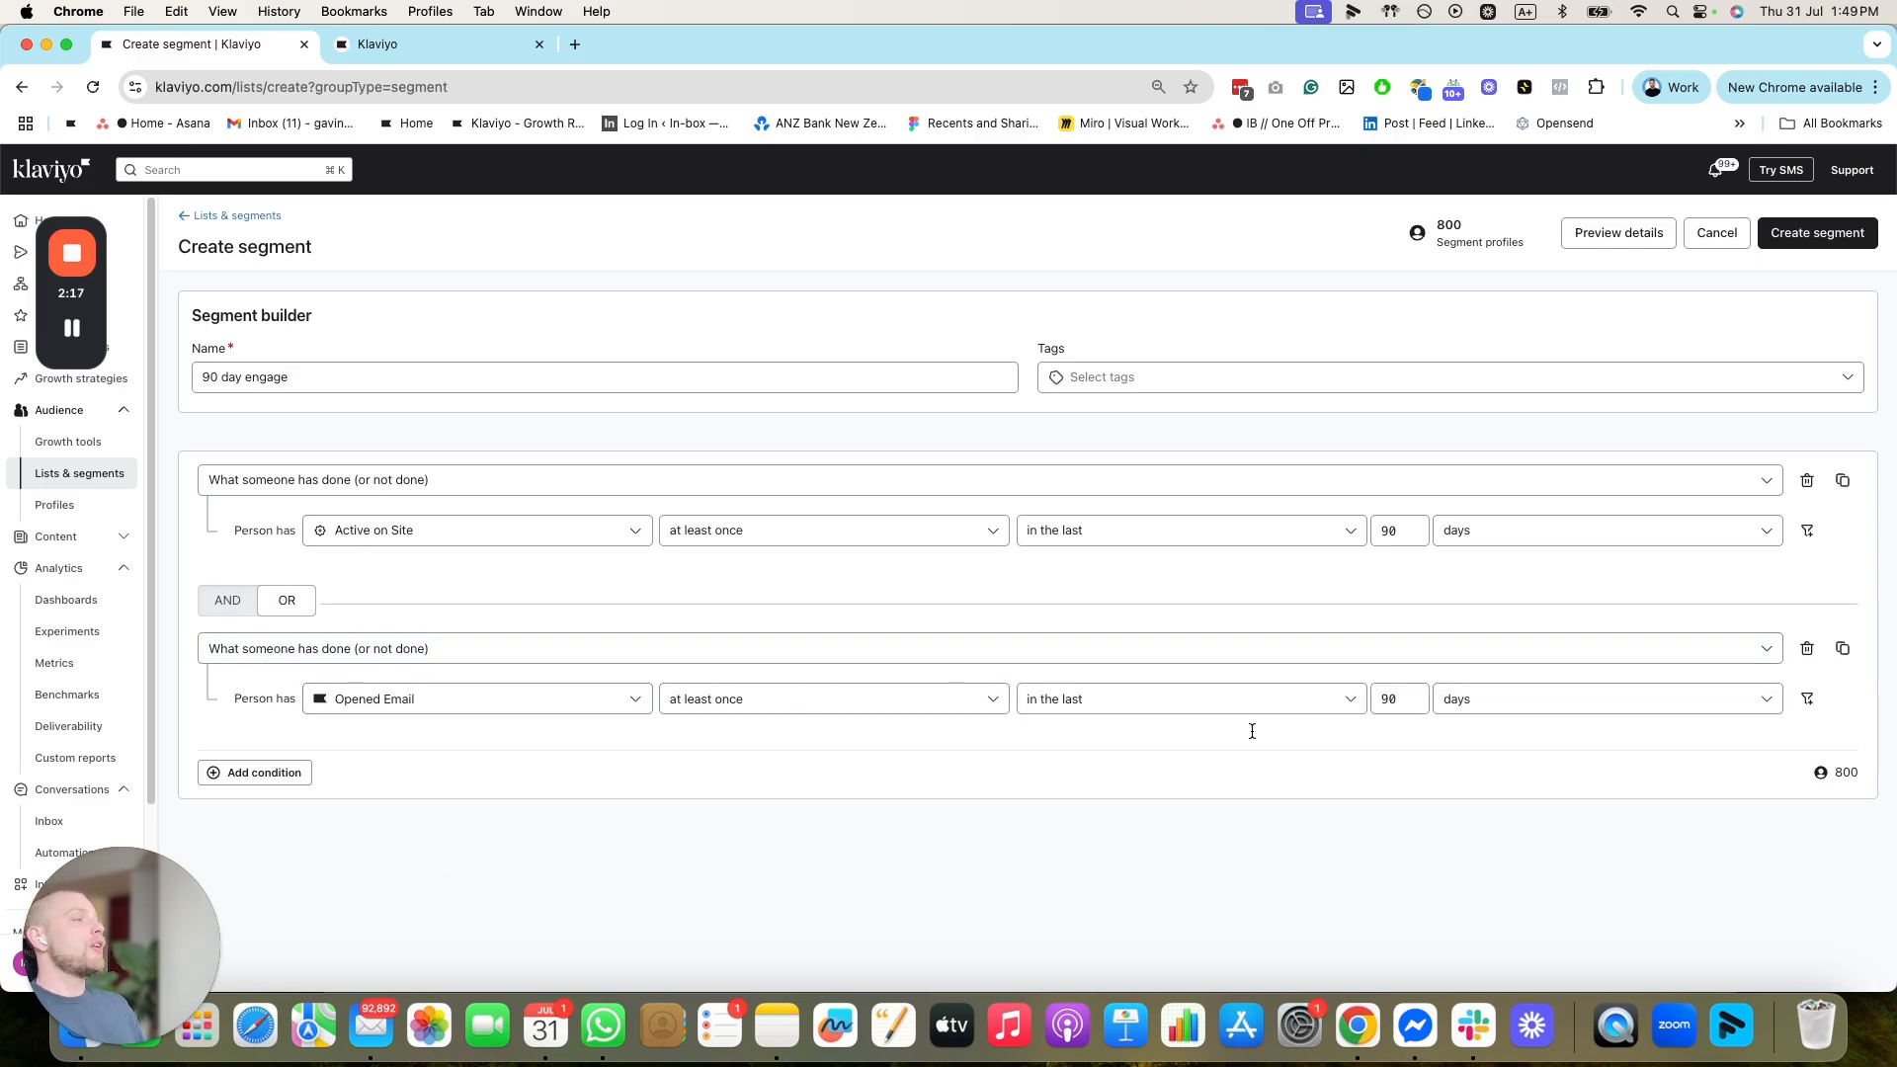
# Add a third condition joined with OR and set its type to "What someone has done (or not done)"
pyautogui.click(205, 777)
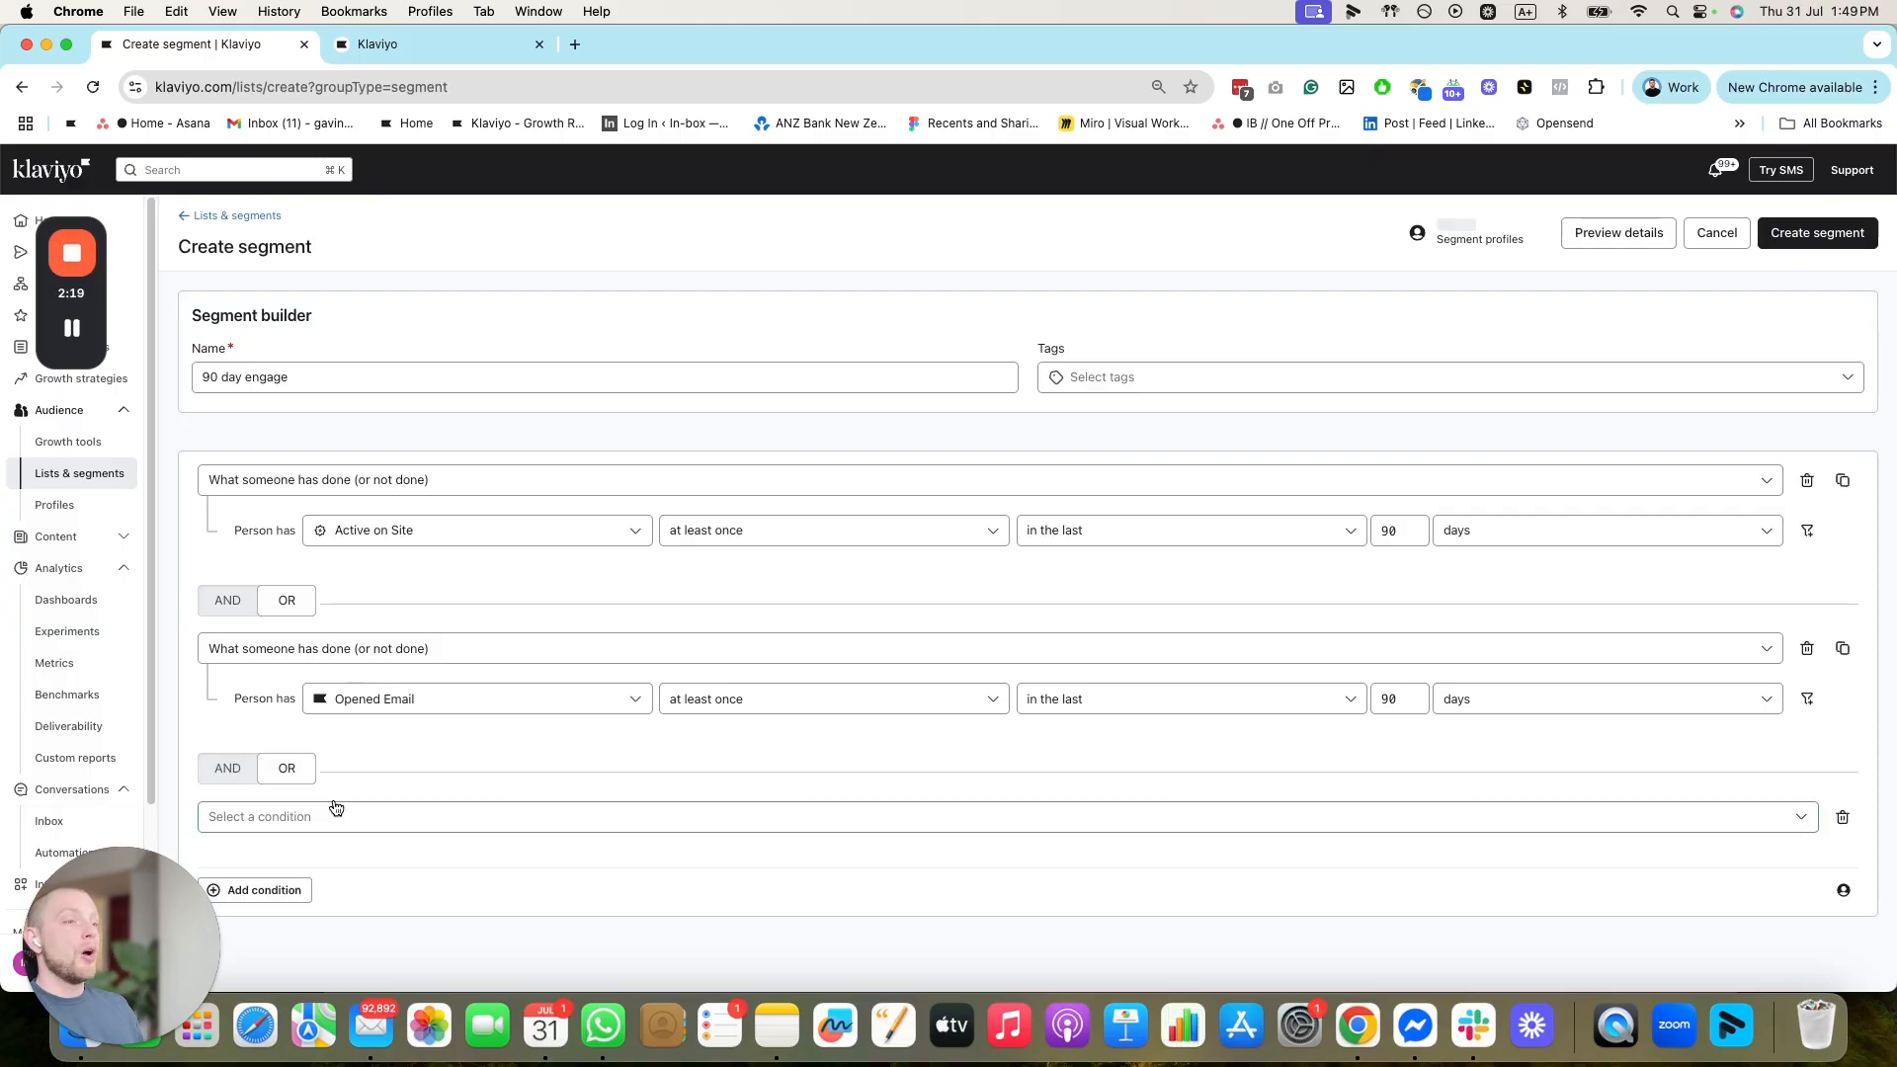
pyautogui.click(335, 819)
pyautogui.click(348, 531)
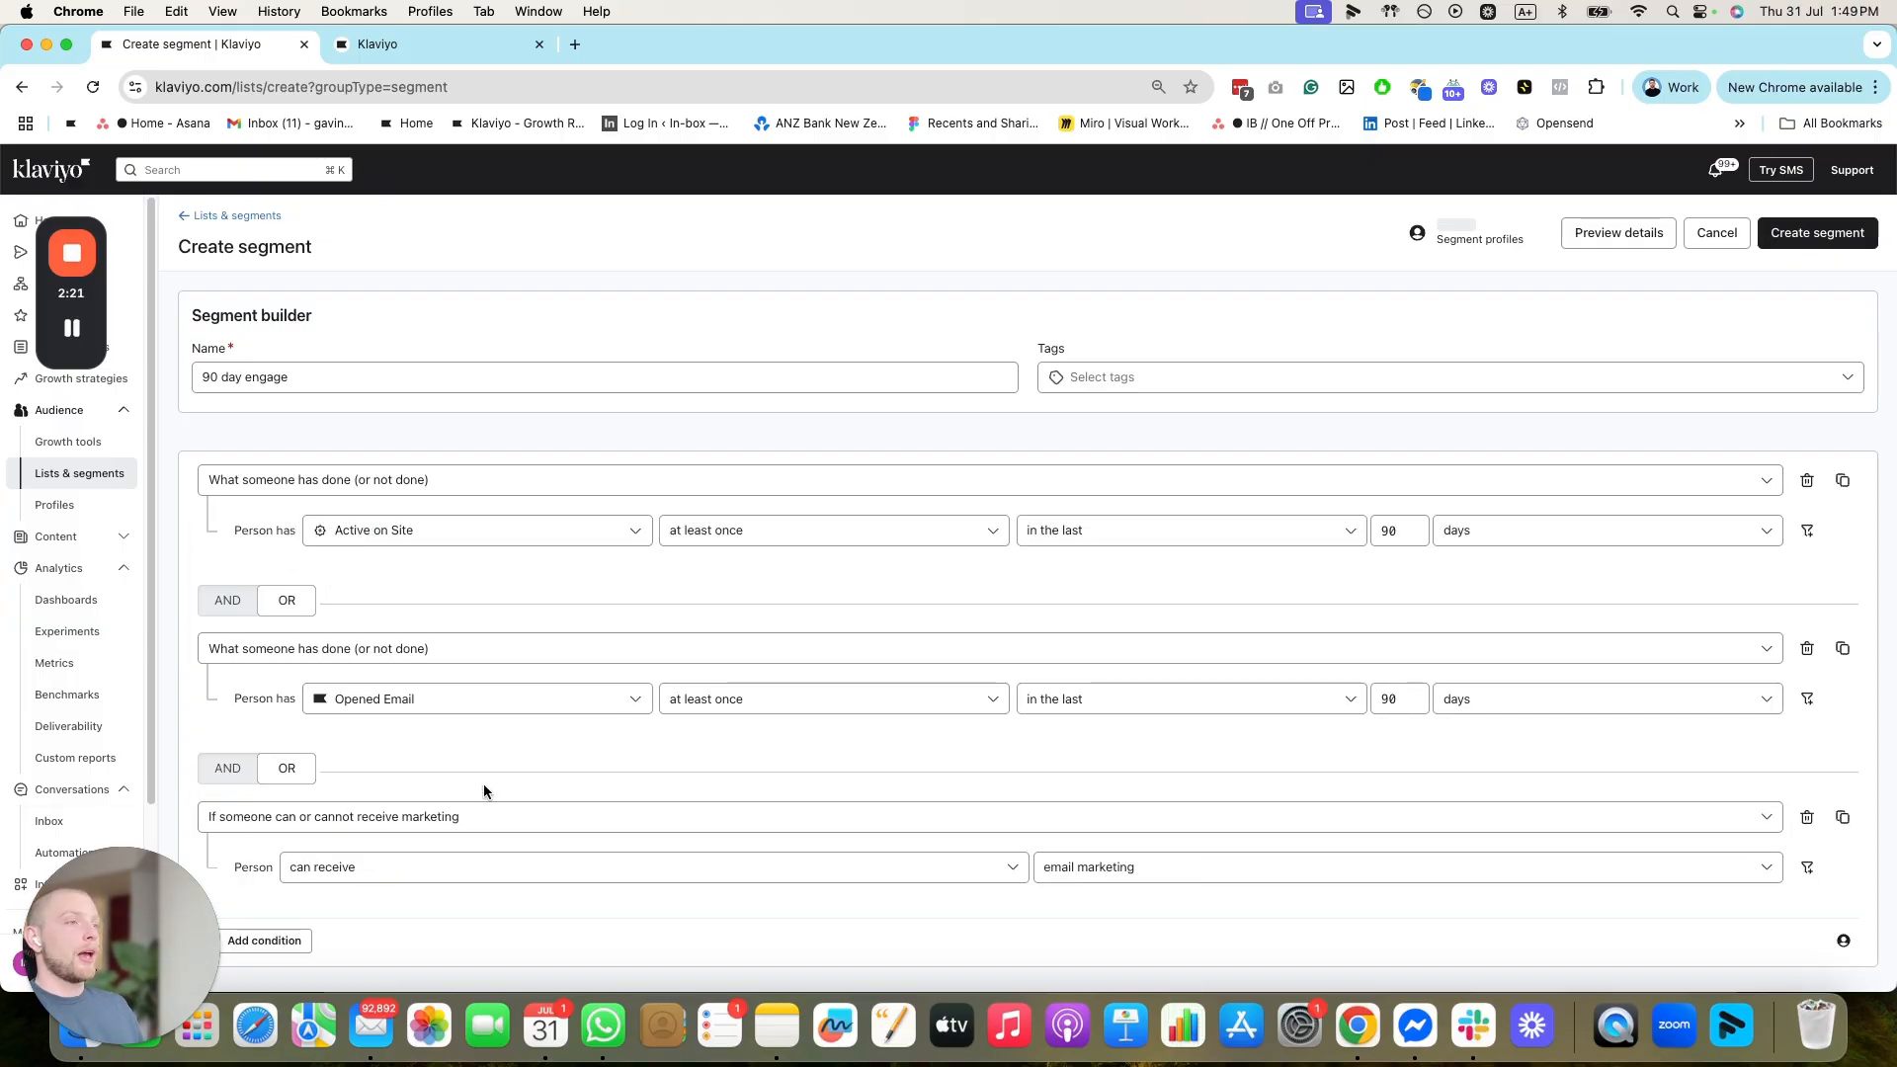
pyautogui.click(373, 814)
pyautogui.click(400, 558)
# Set the third condition to Subscribed to List at least once in the last 90 days
pyautogui.click(425, 866)
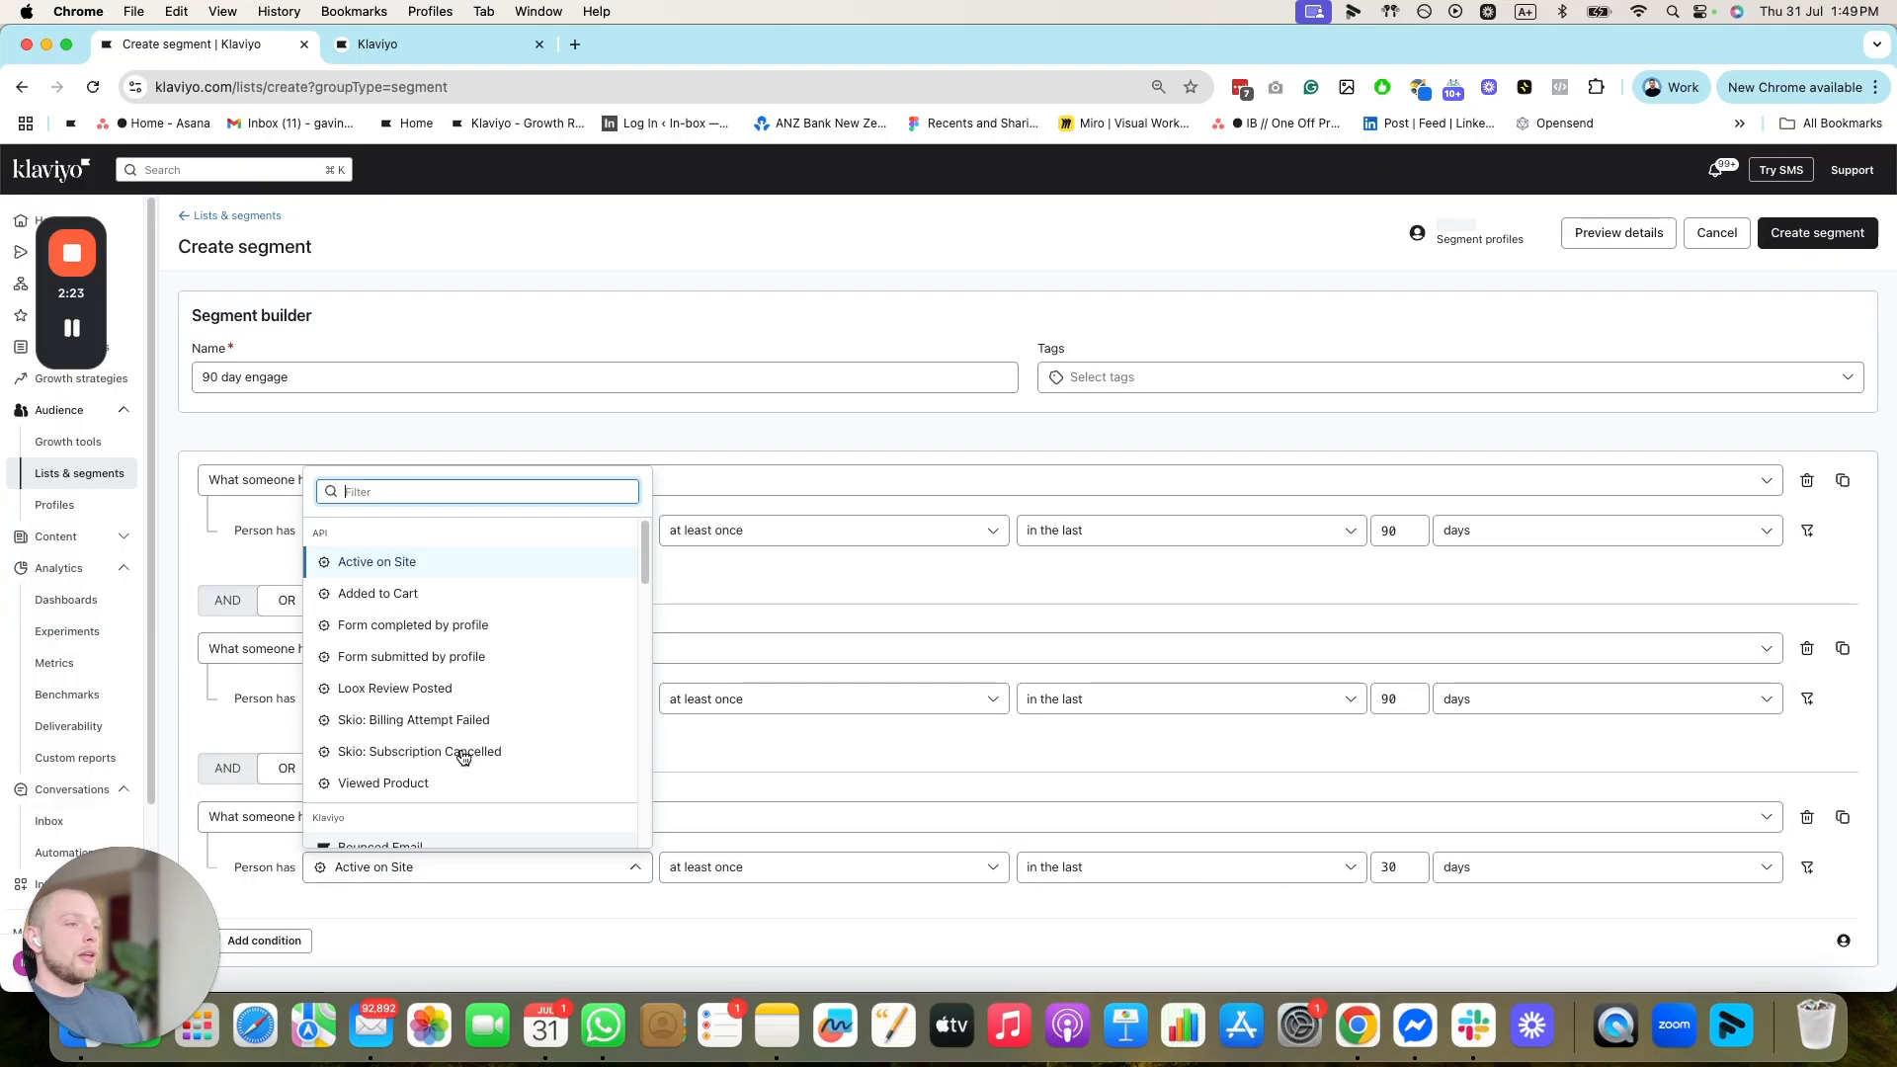
pyautogui.write('subcsr')
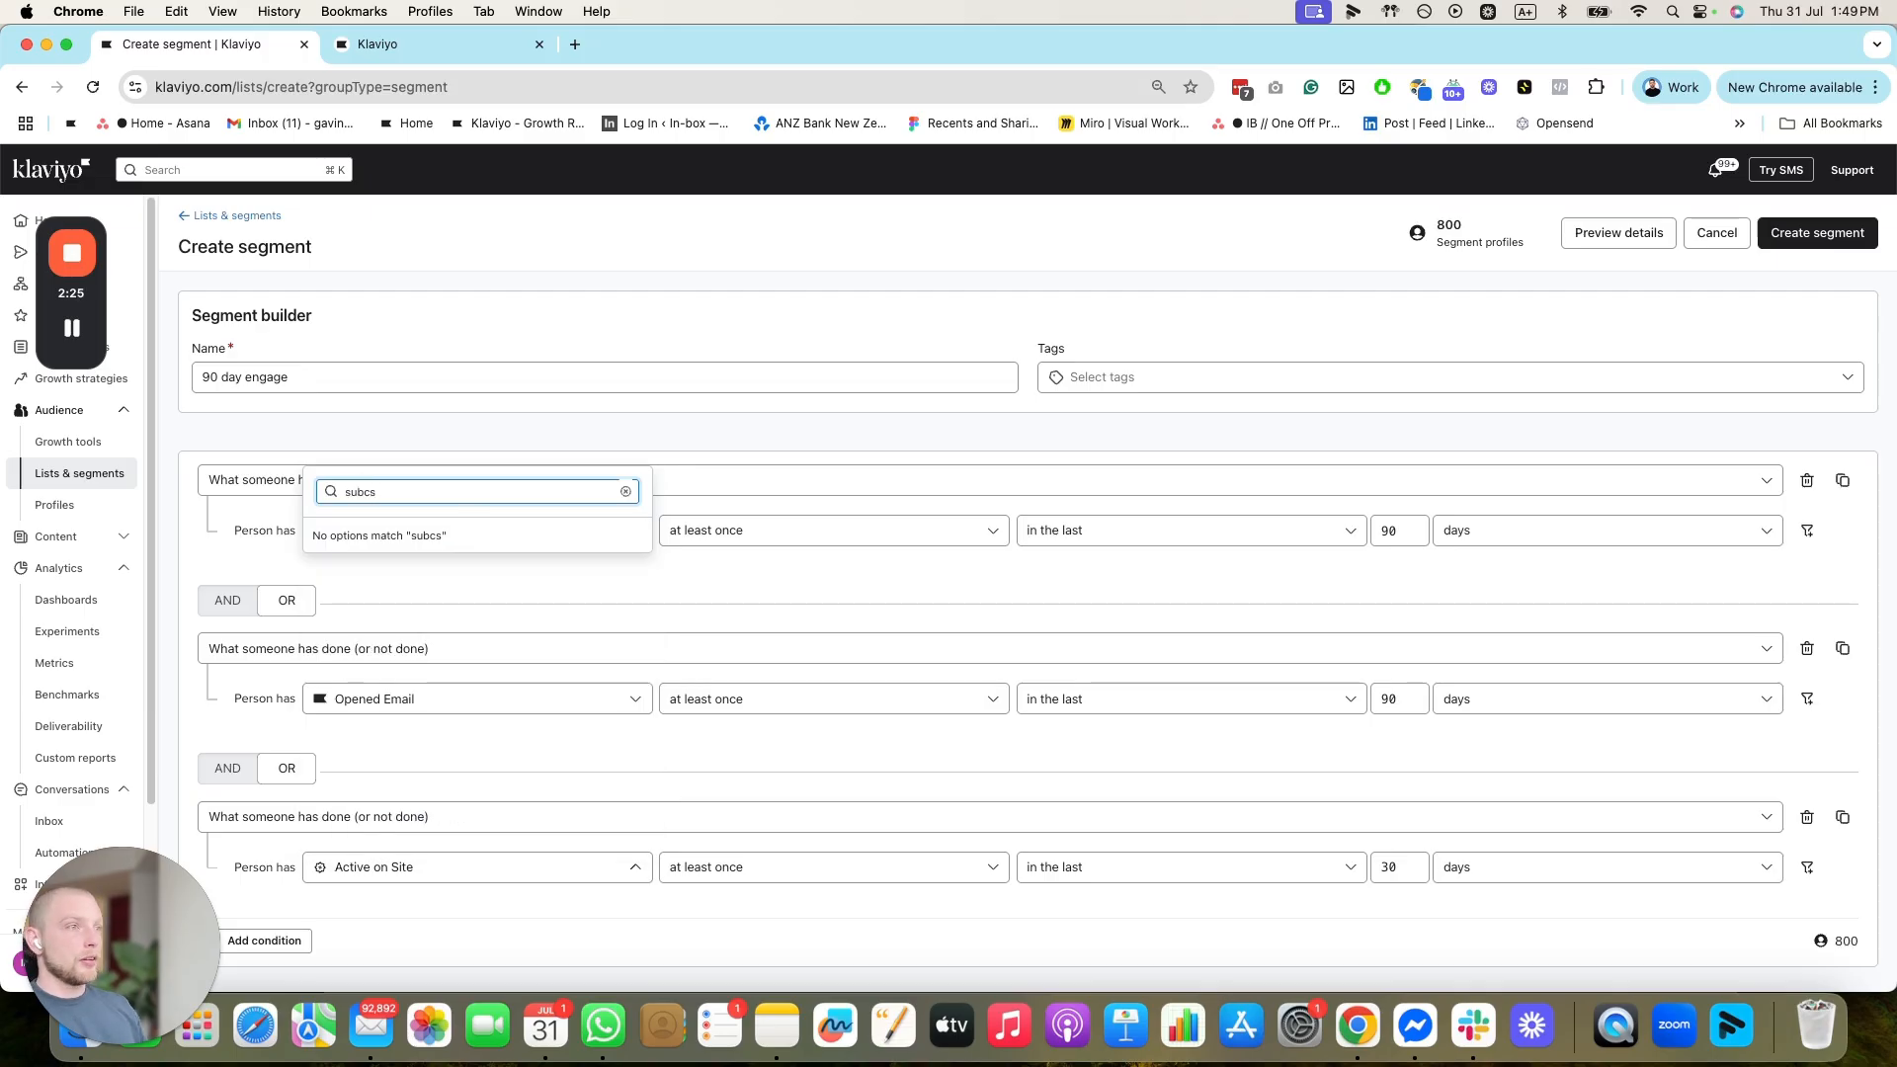
pyautogui.press('BackSpace')
pyautogui.press('BackSpace')
pyautogui.press('BackSpace')
pyautogui.write('scr')
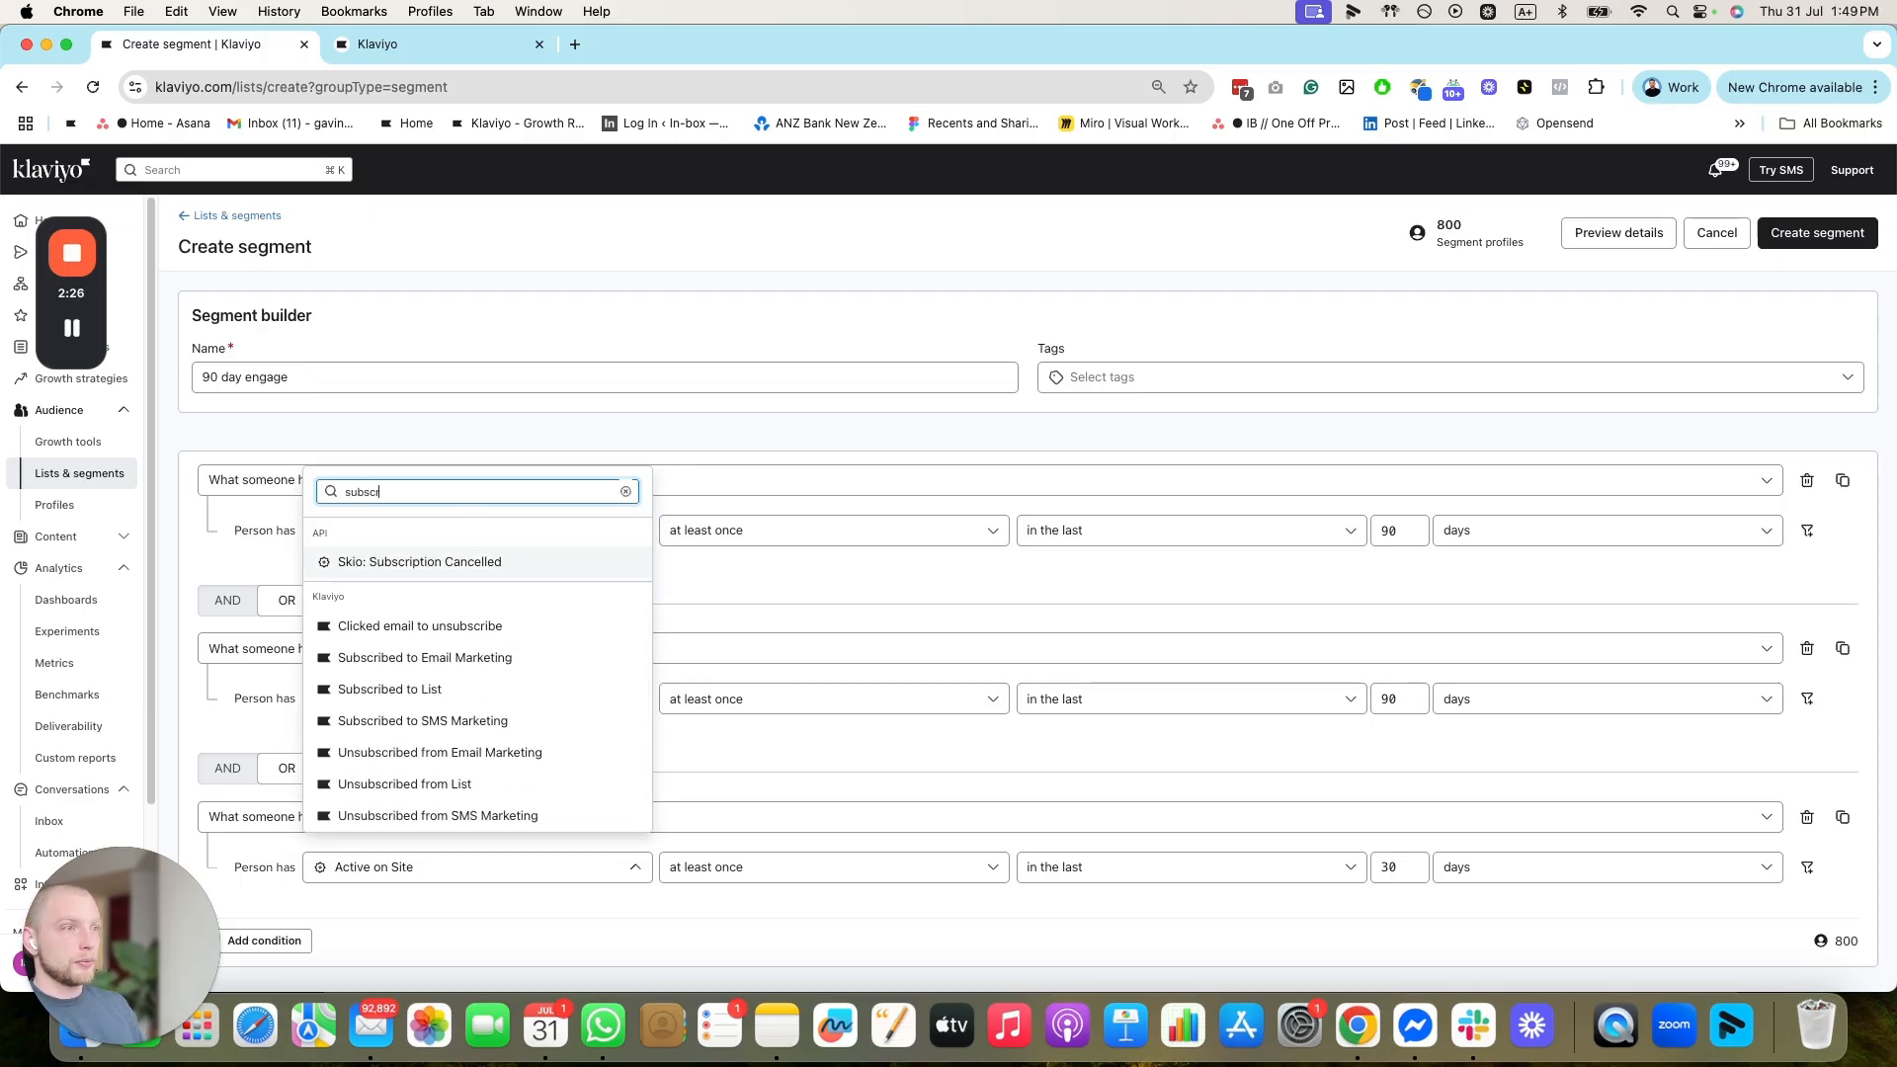
pyautogui.click(432, 690)
pyautogui.click(1382, 868)
pyautogui.doubleClick(1389, 865)
pyautogui.press('BackSpace')
pyautogui.write('90')
# Add a fourth condition joined with OR for Clicked Email at least once in the last 90 days
pyautogui.click(281, 940)
pyautogui.click(344, 876)
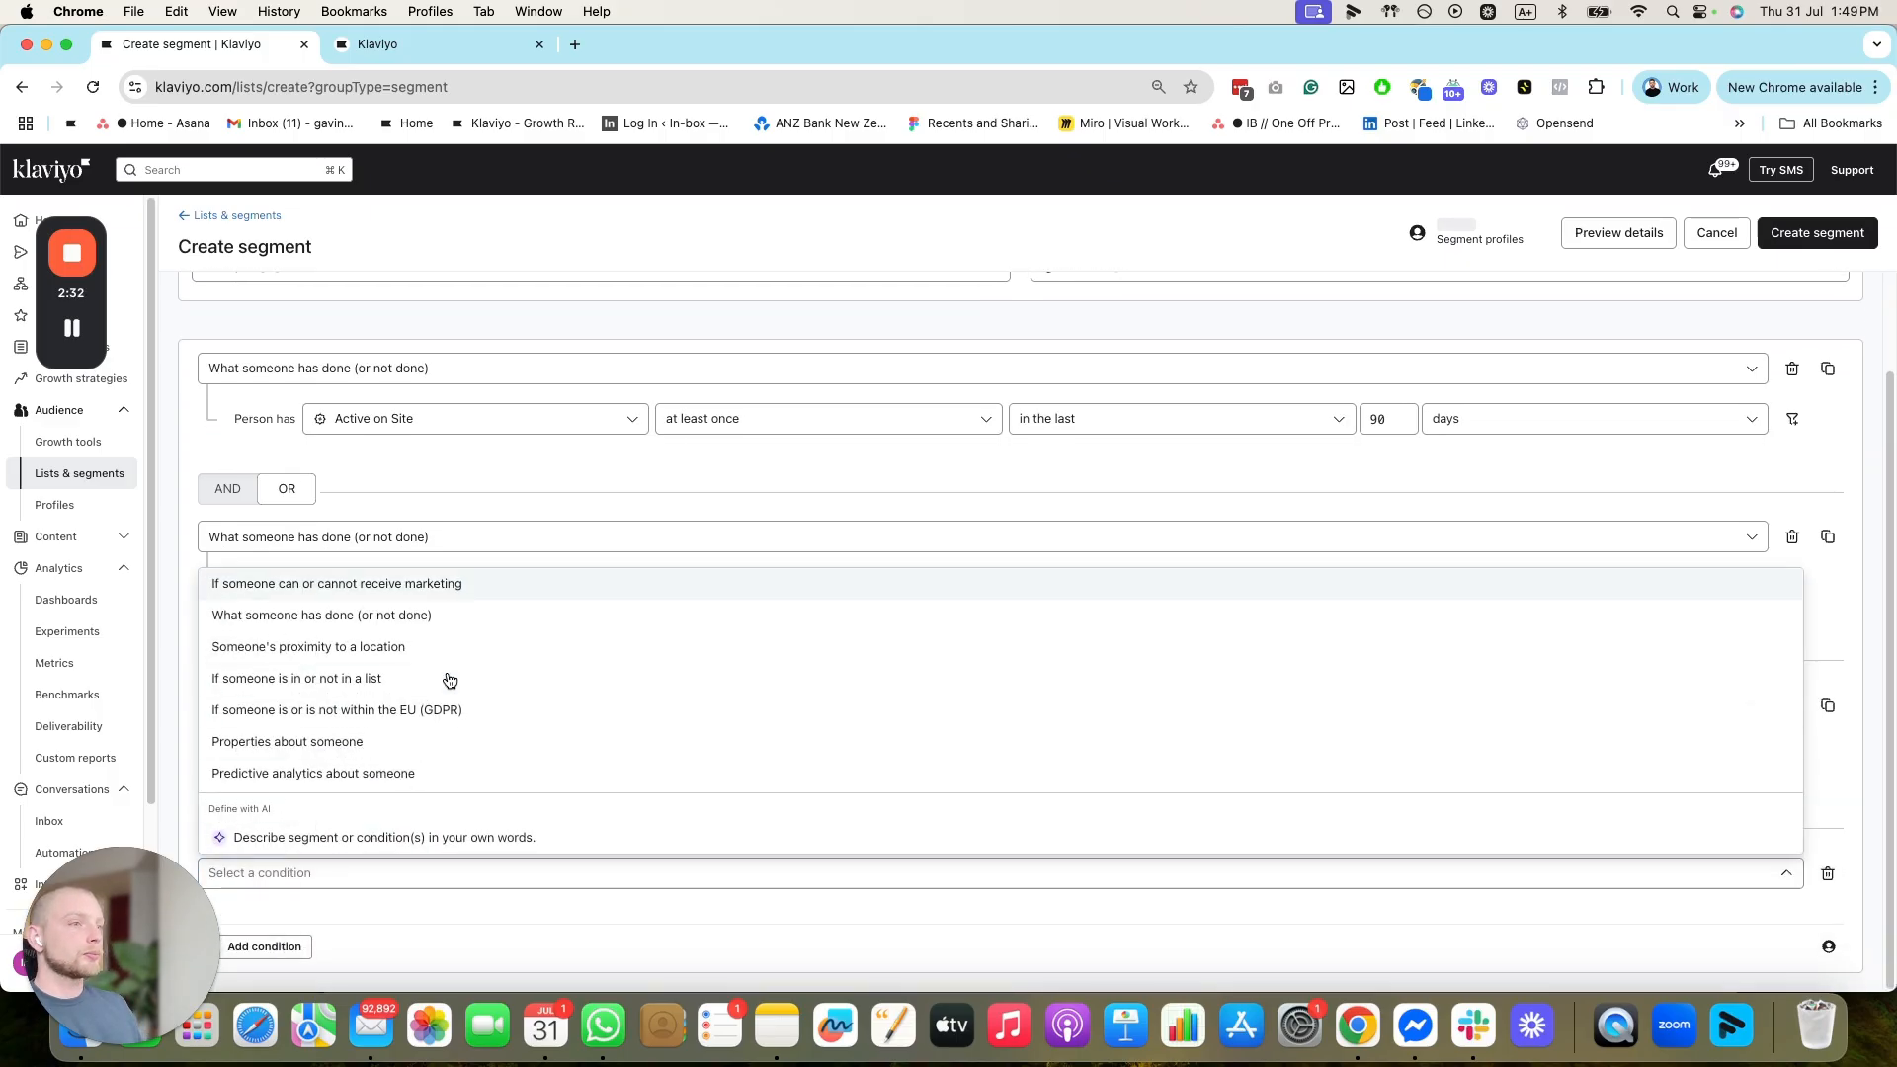
pyautogui.click(454, 620)
pyautogui.click(580, 928)
pyautogui.write('clcik')
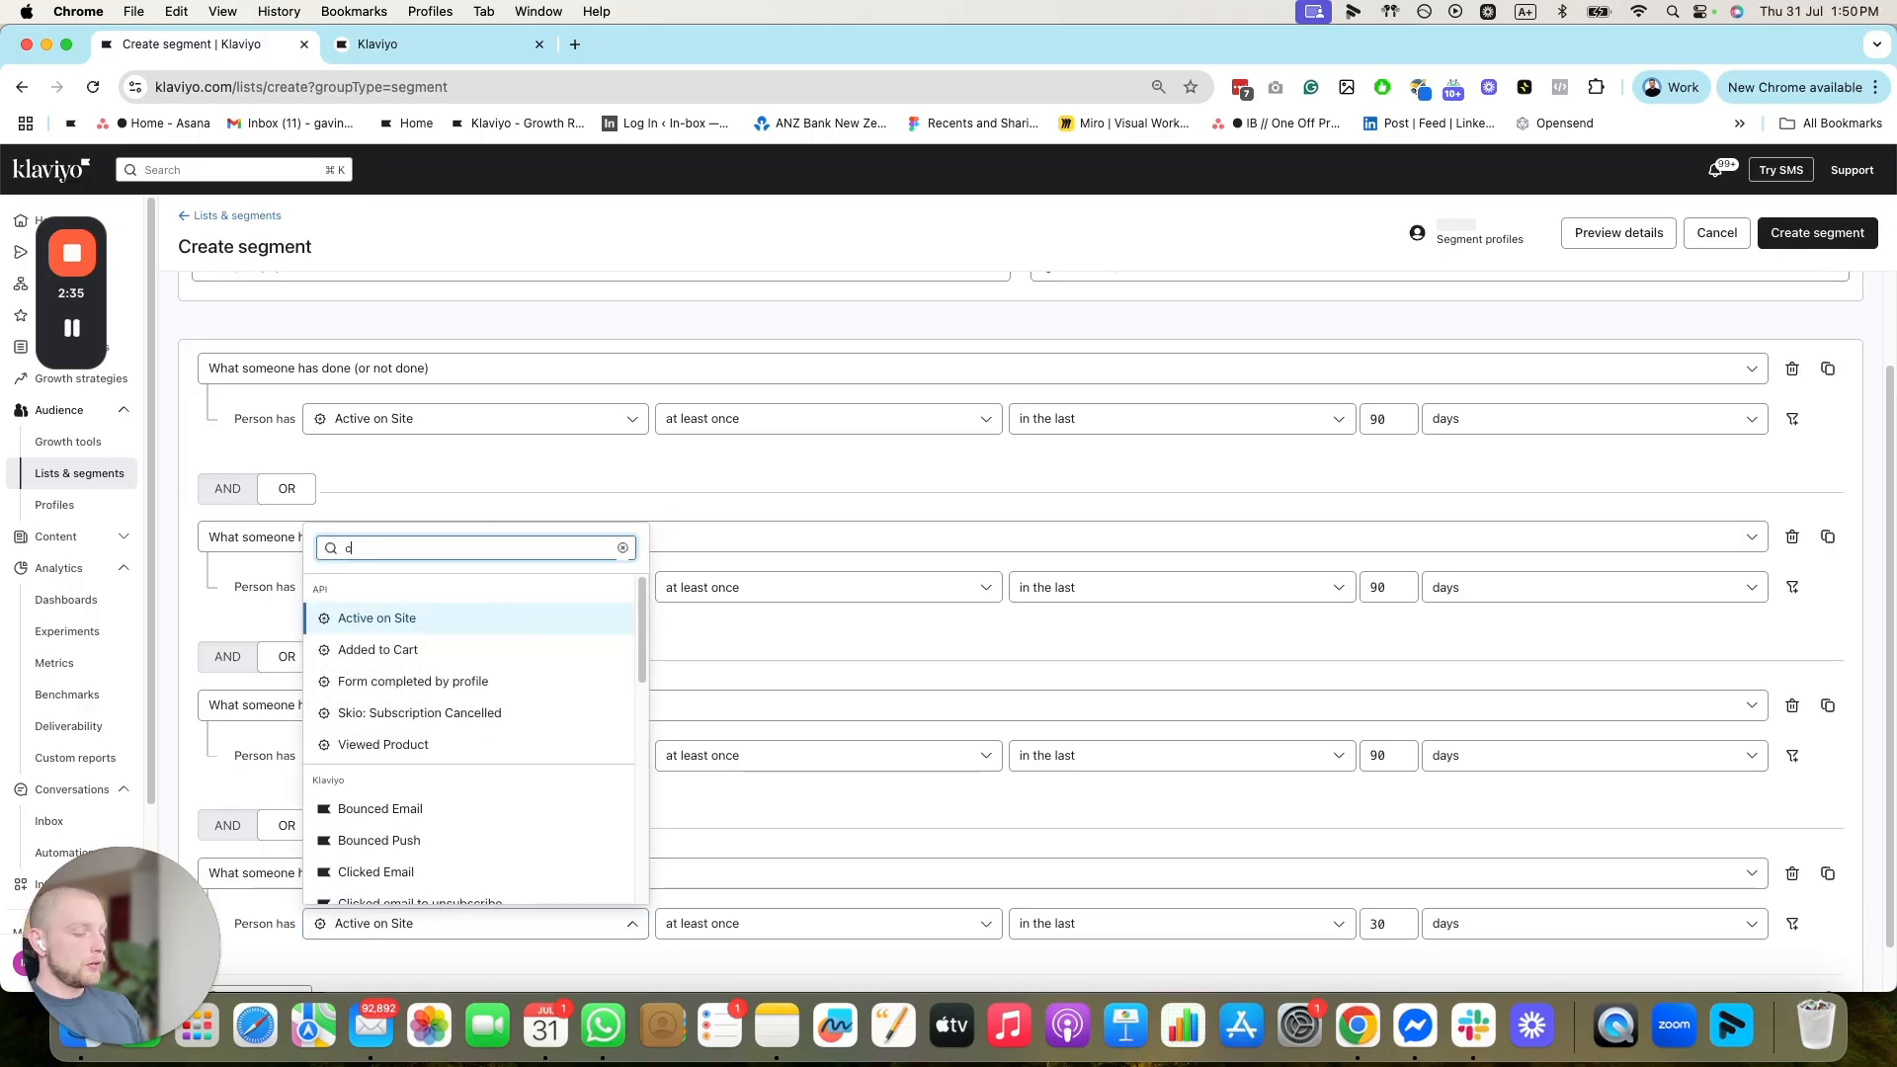
pyautogui.press('BackSpace')
pyautogui.write('ick')
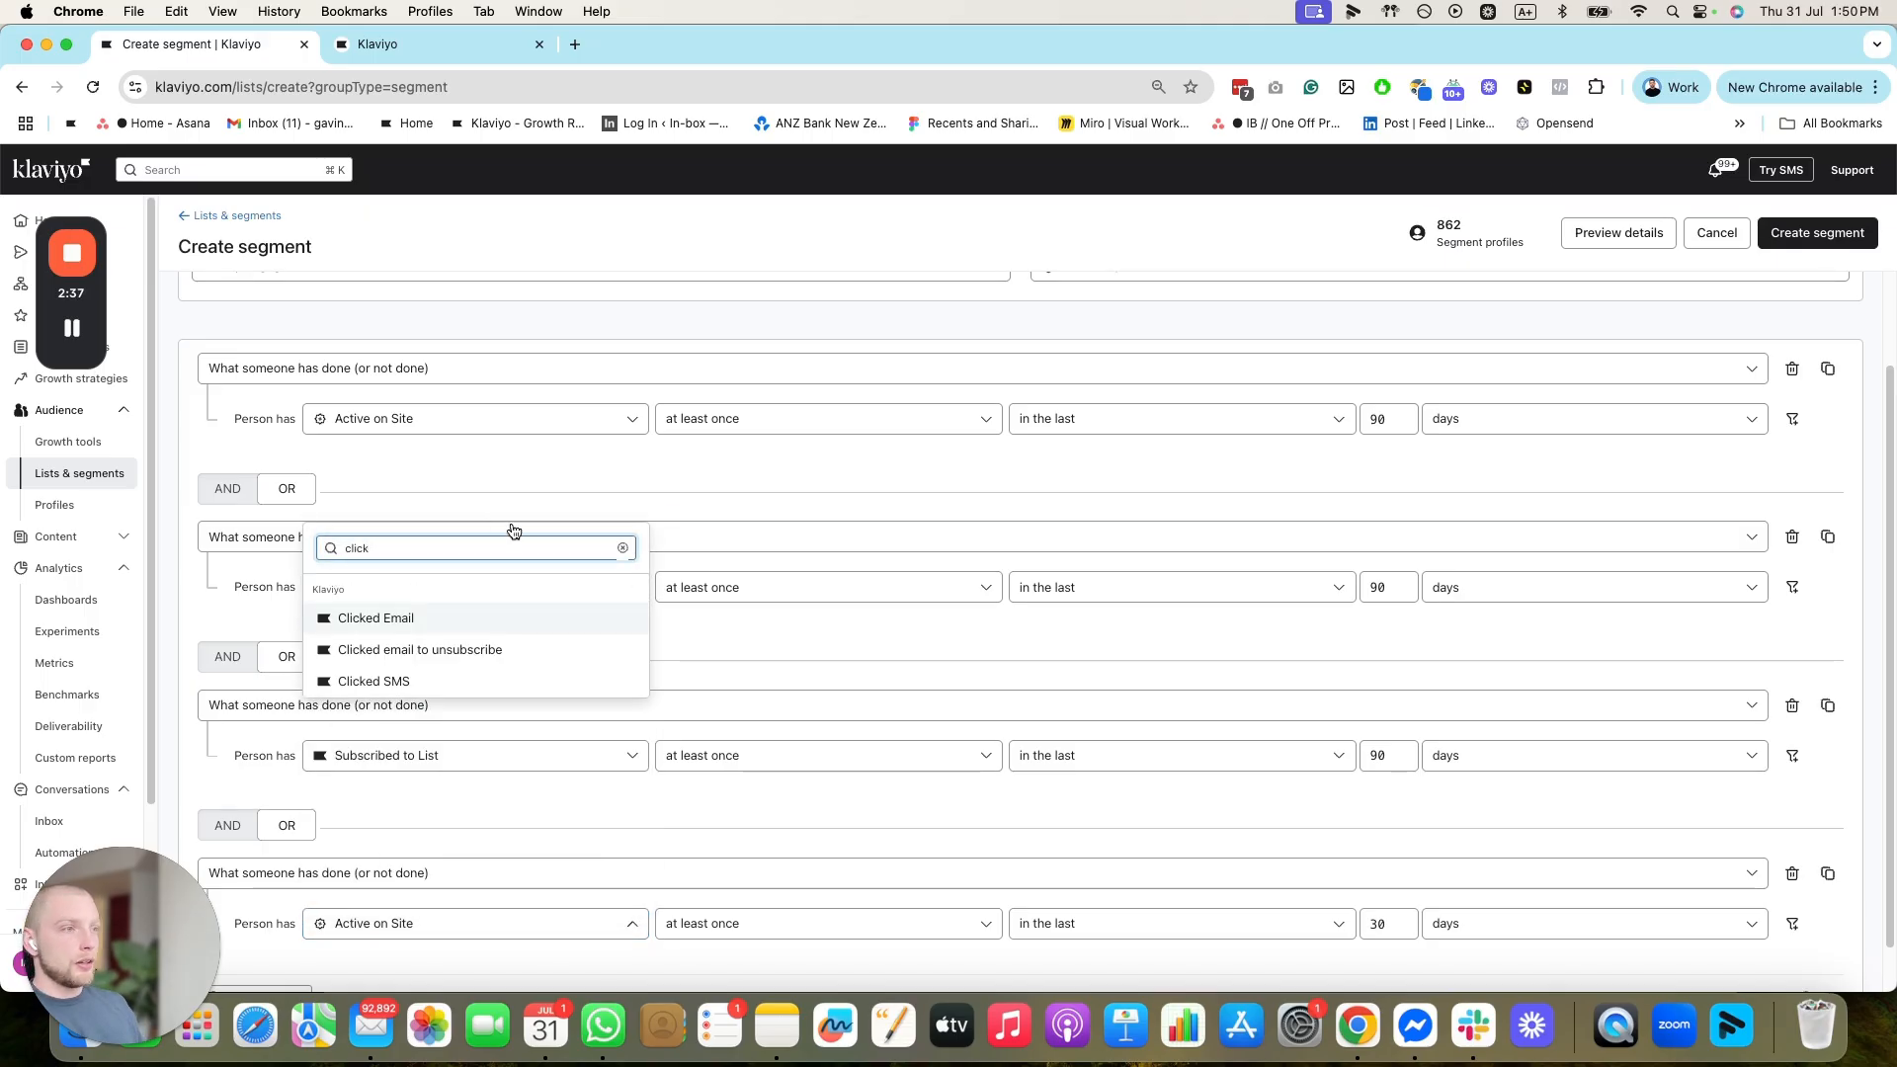
pyautogui.click(558, 615)
pyautogui.doubleClick(1381, 925)
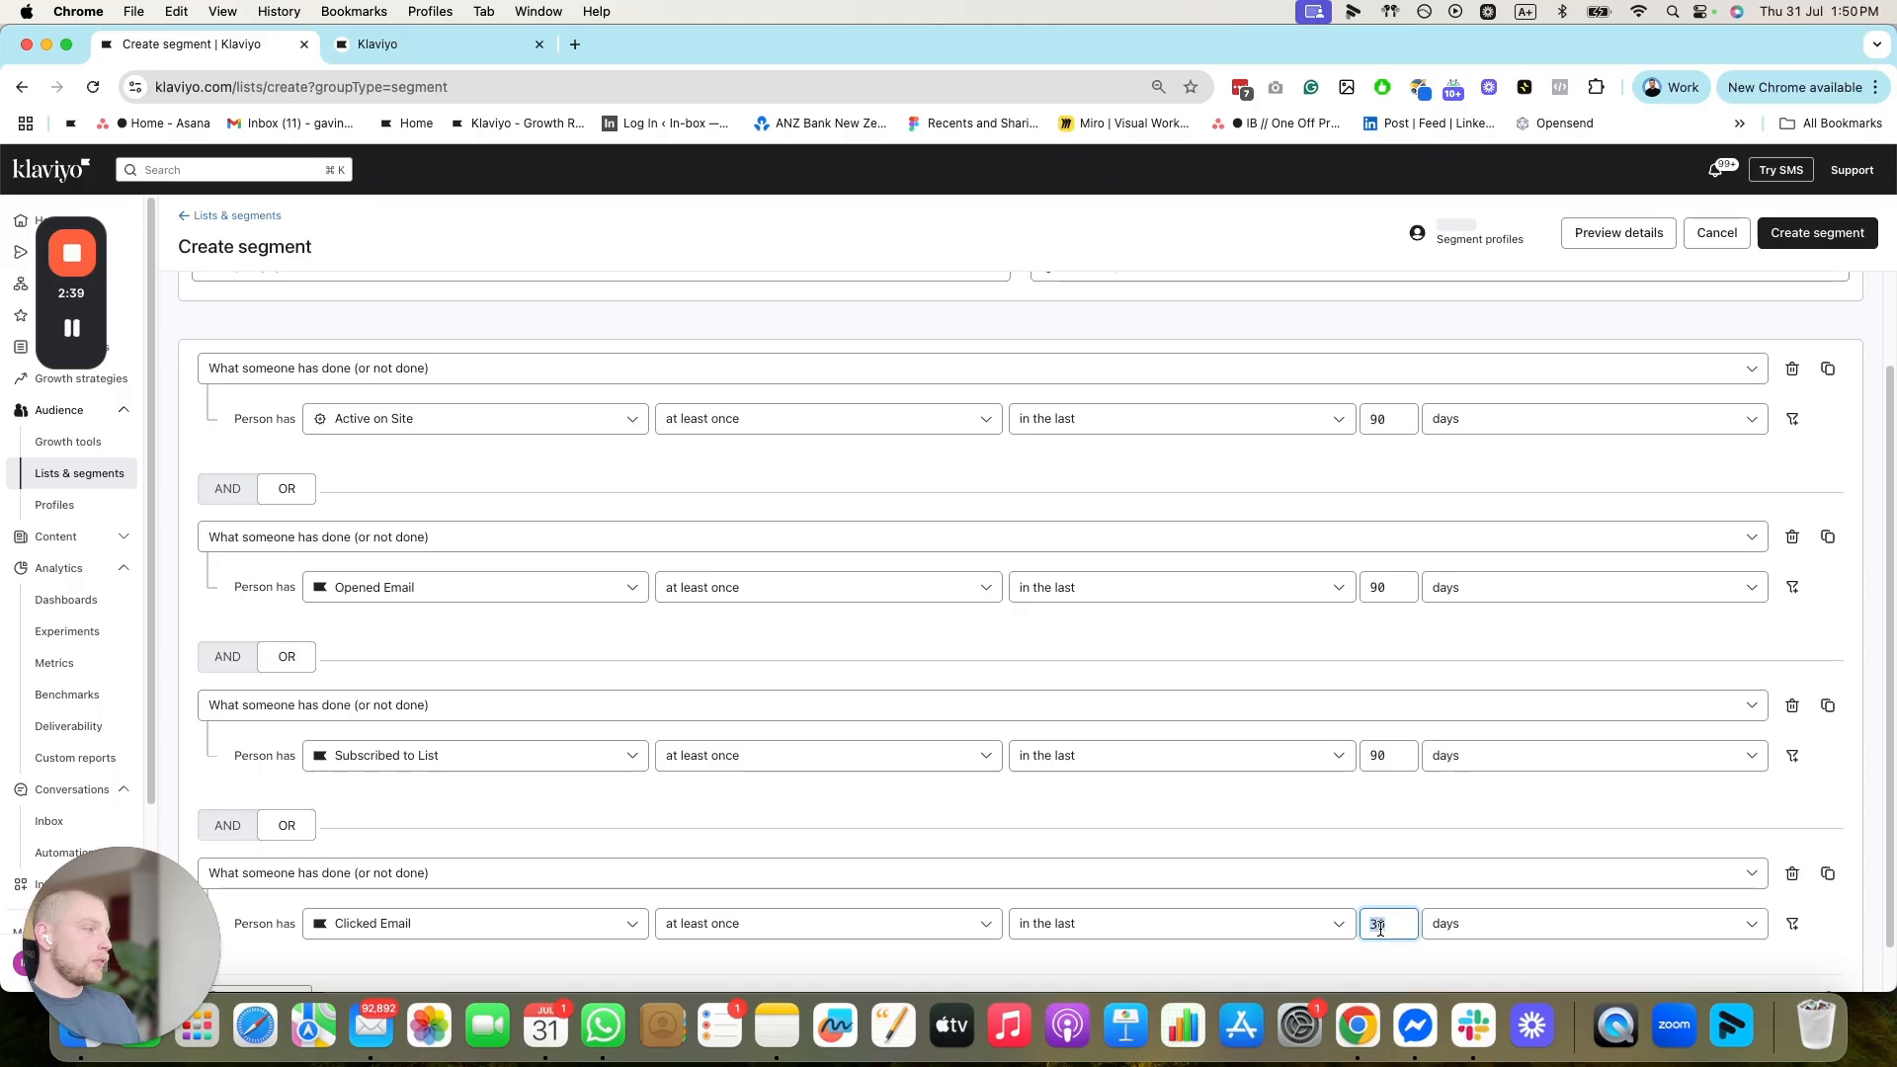
pyautogui.write('90')
# Add a fifth condition joined with OR and set its type to "What someone has done (or not done)"
pyautogui.scroll(-1, 1105, 903)
pyautogui.click(296, 947)
pyautogui.click(343, 876)
pyautogui.click(348, 616)
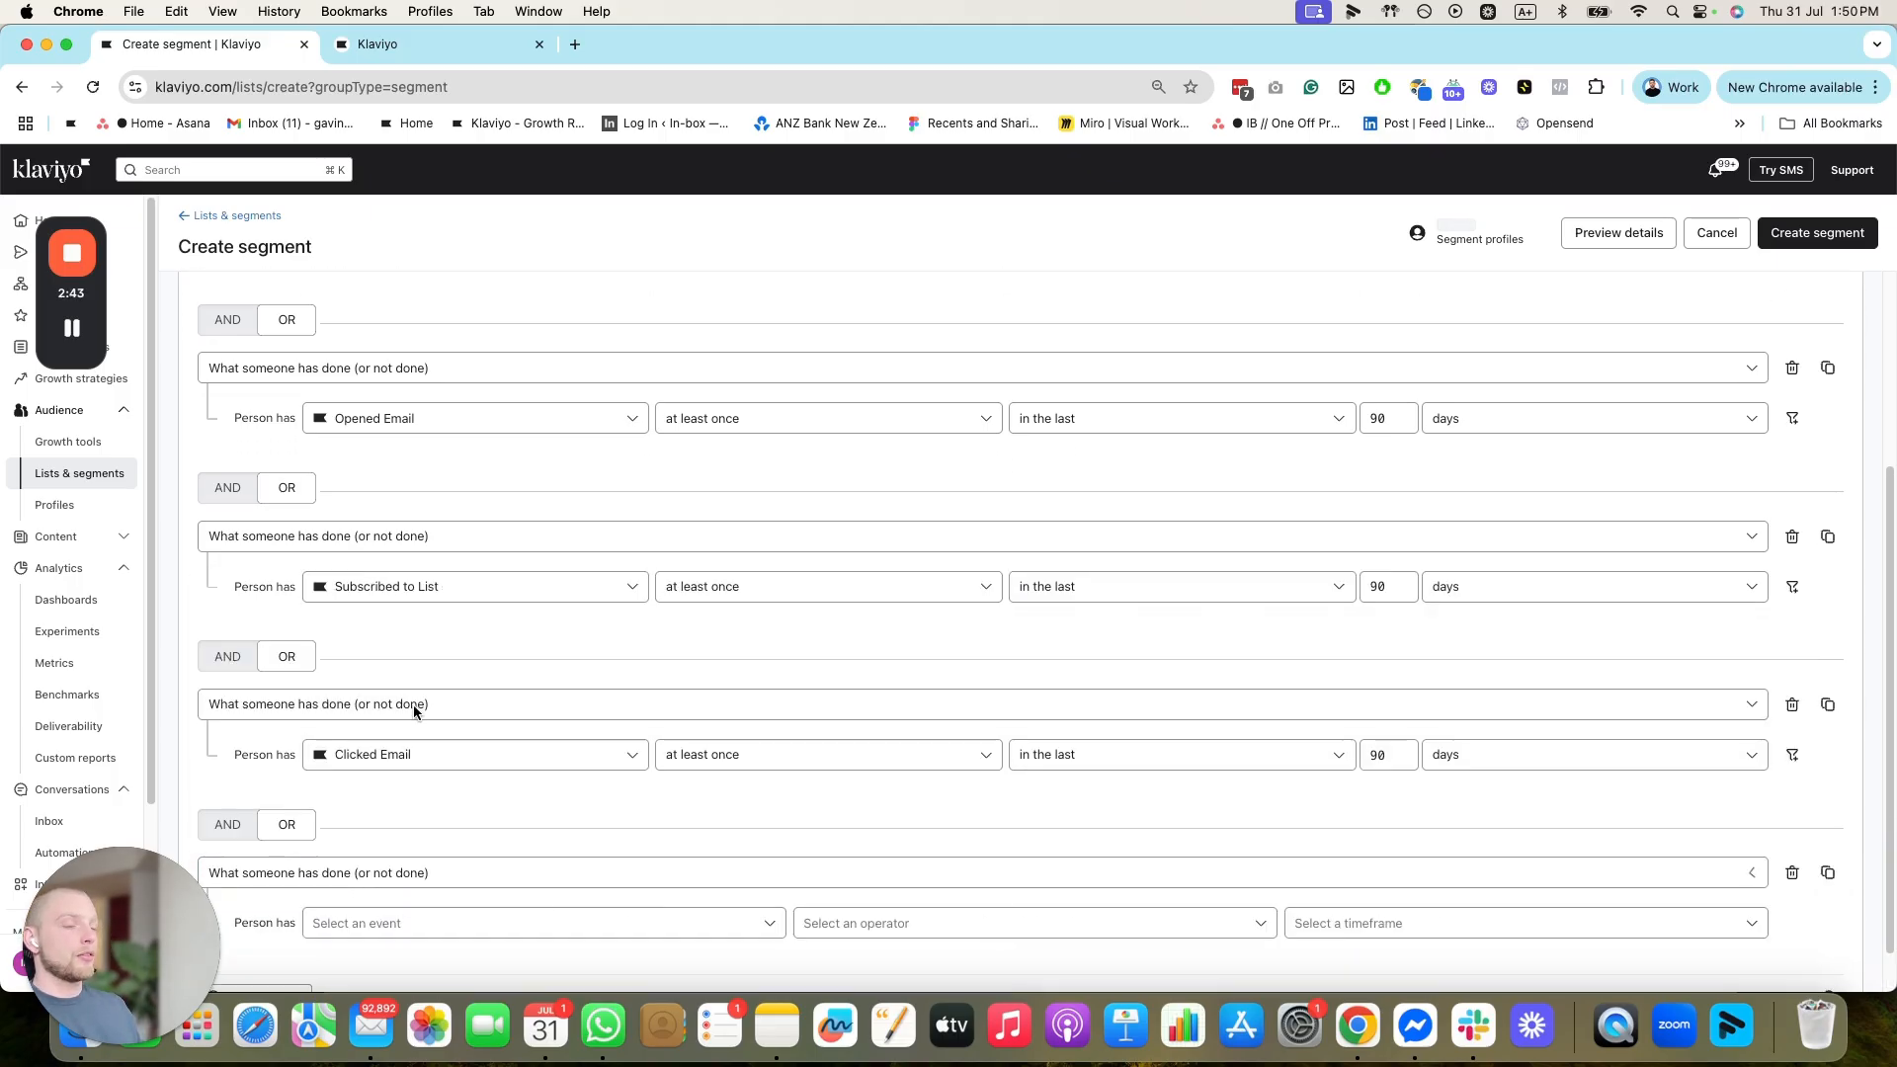
# Set the fifth condition to Placed Order at least once in the last 90 days
pyautogui.click(473, 926)
pyautogui.write('placed')
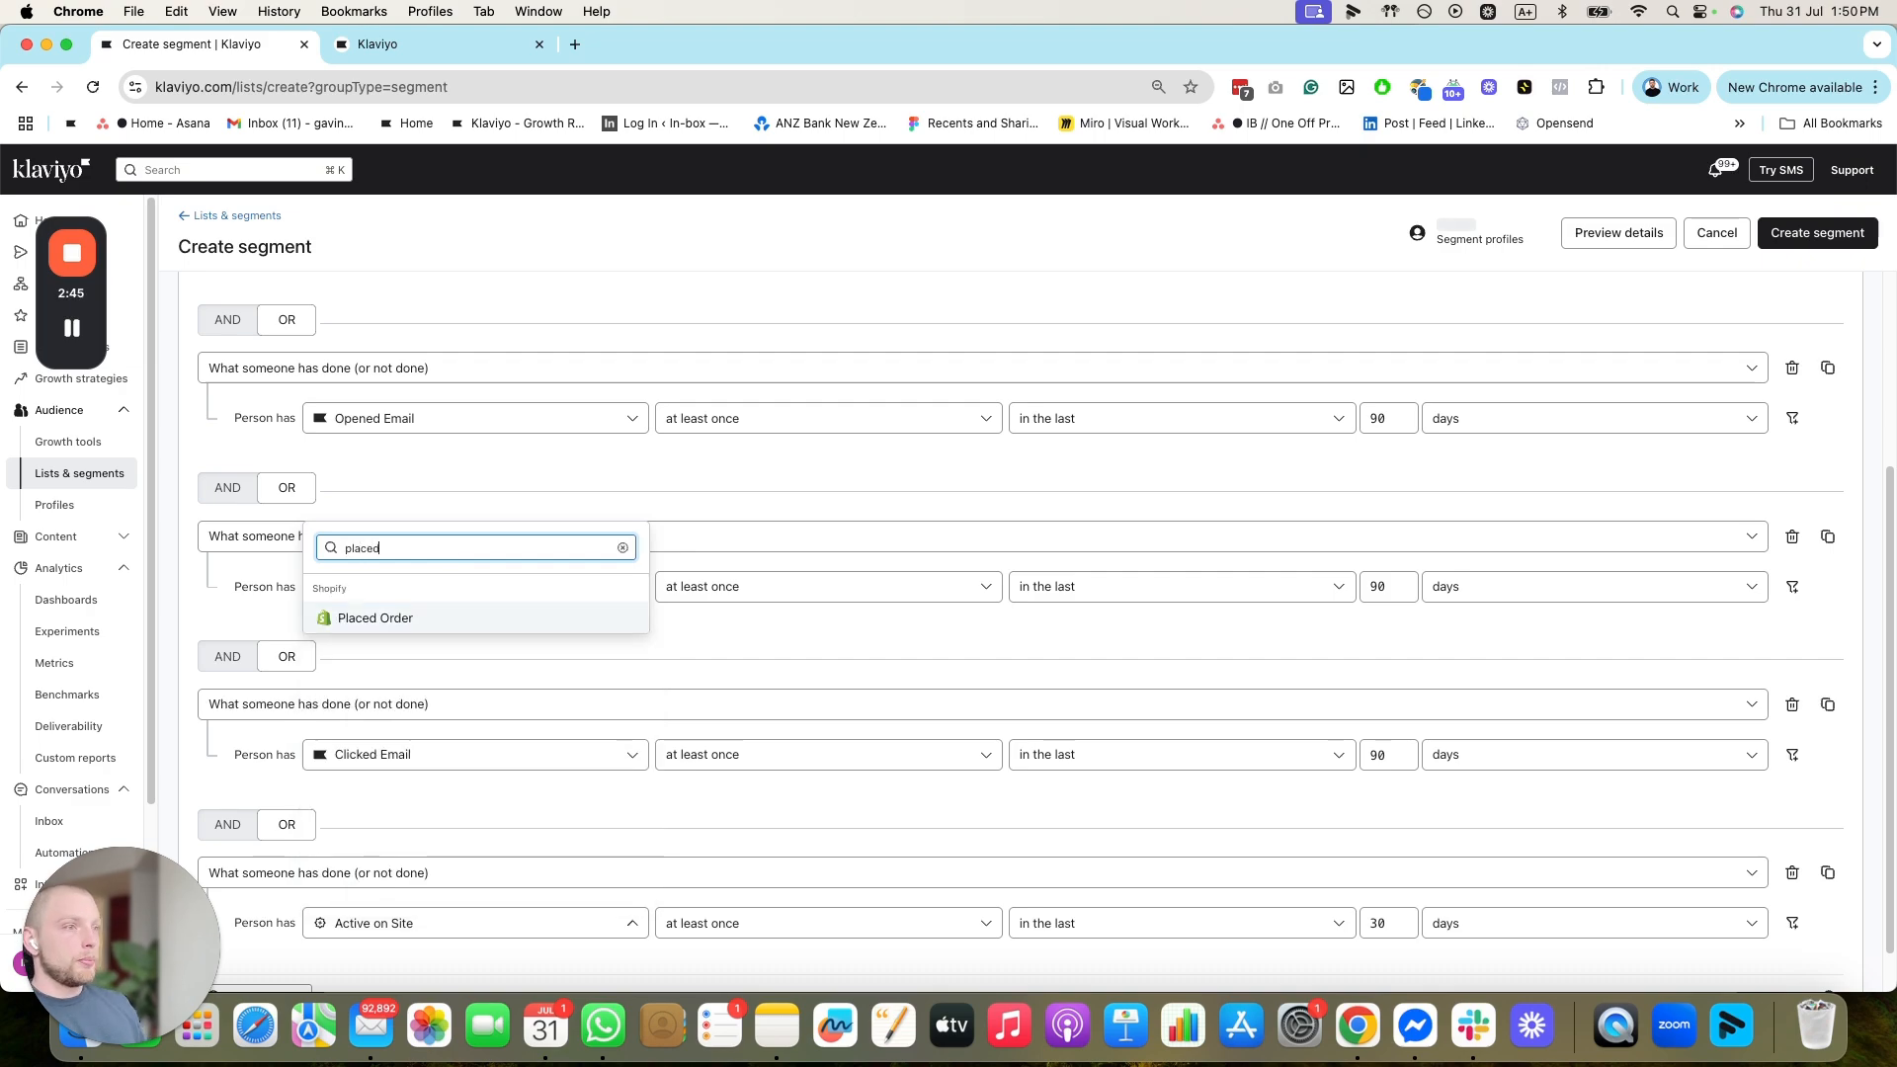
pyautogui.click(435, 639)
pyautogui.click(533, 923)
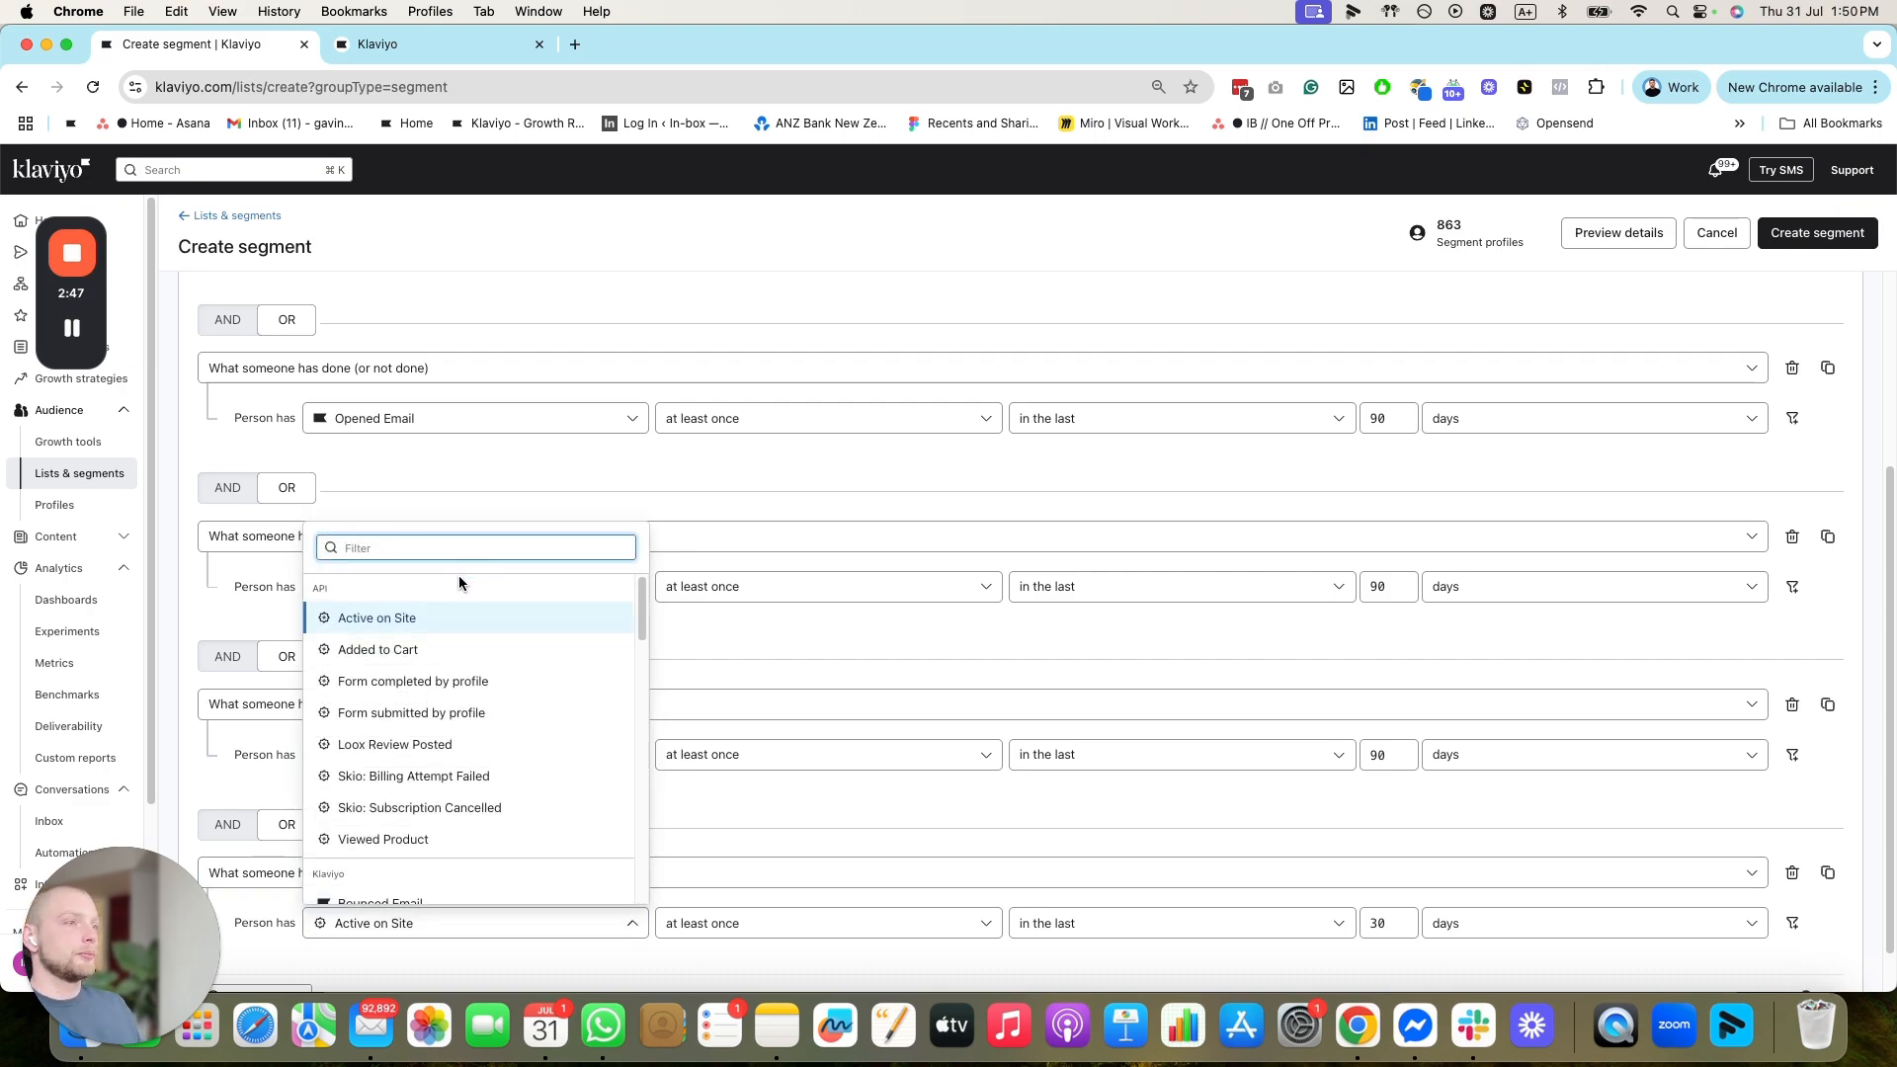
pyautogui.write('palced')
pyautogui.press('BackSpace')
pyautogui.press('BackSpace')
pyautogui.press('BackSpace')
pyautogui.press('BackSpace')
pyautogui.press('BackSpace')
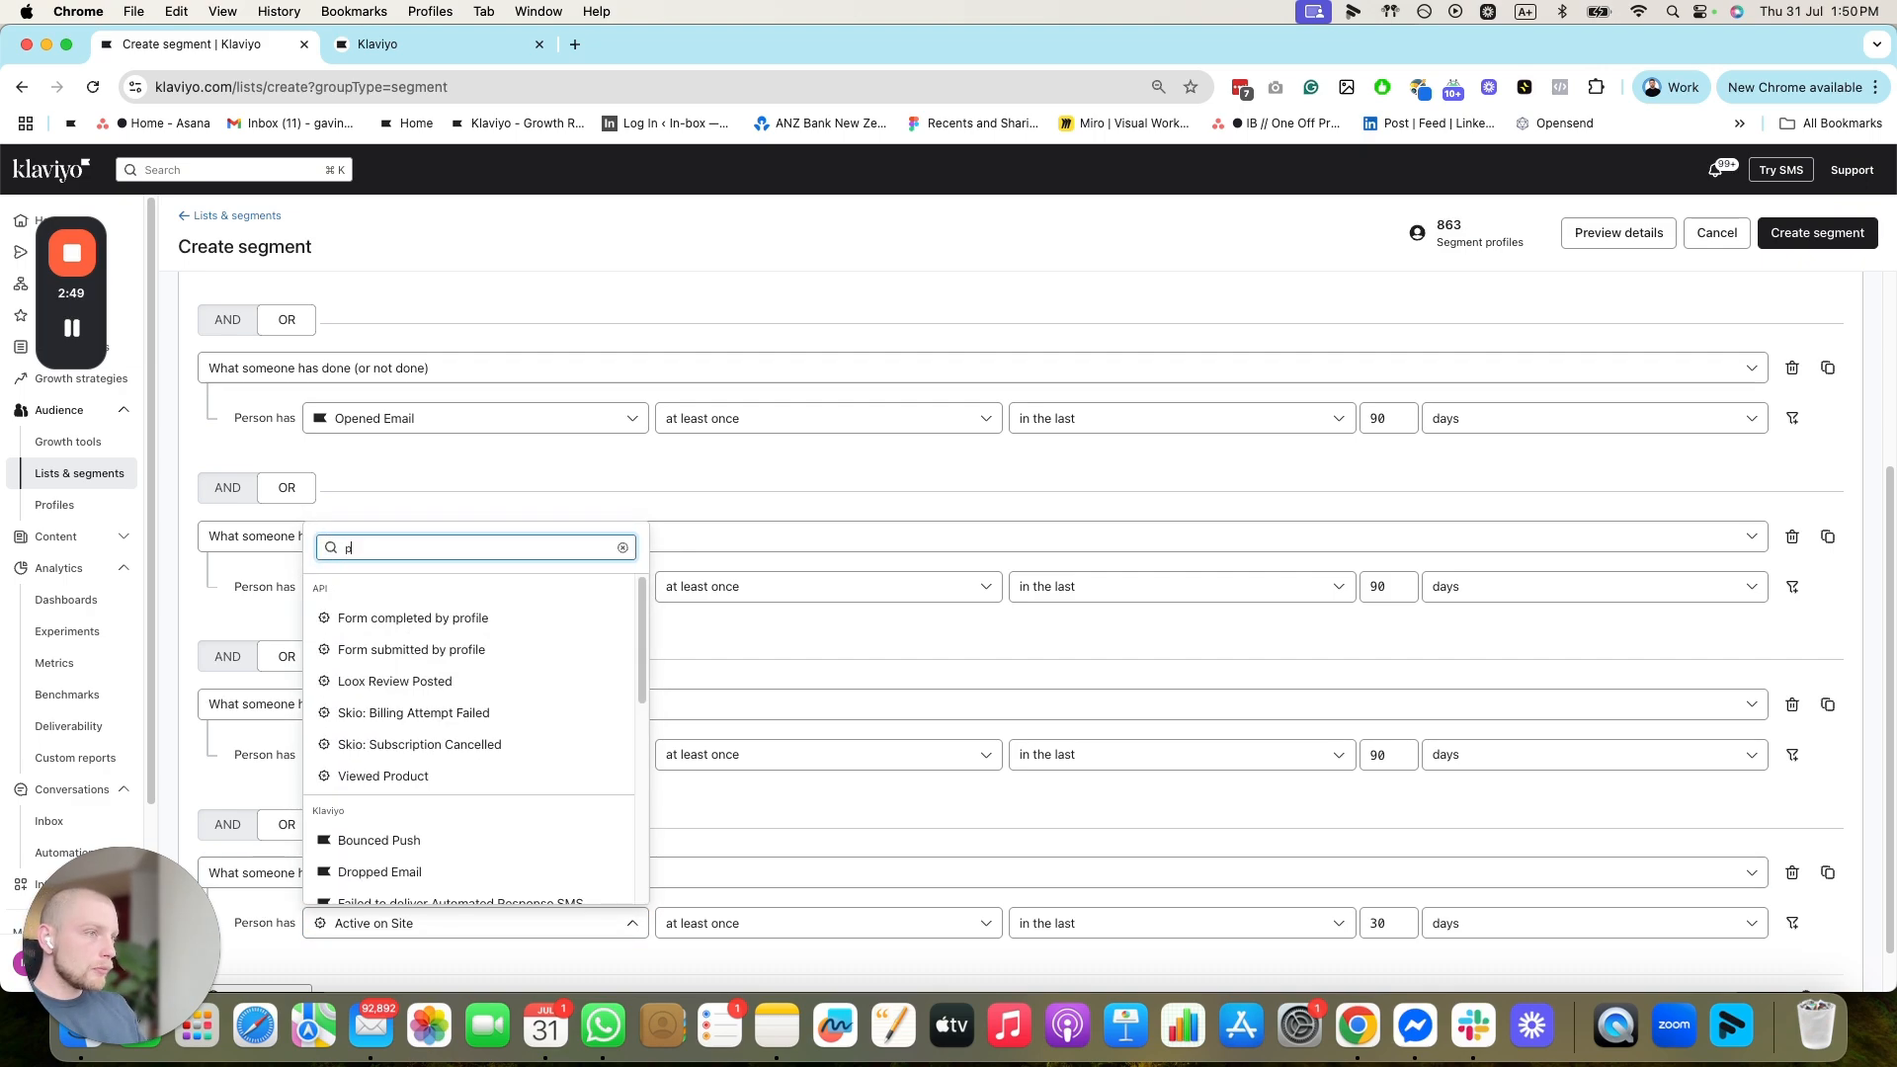
pyautogui.write('laced')
pyautogui.click(459, 620)
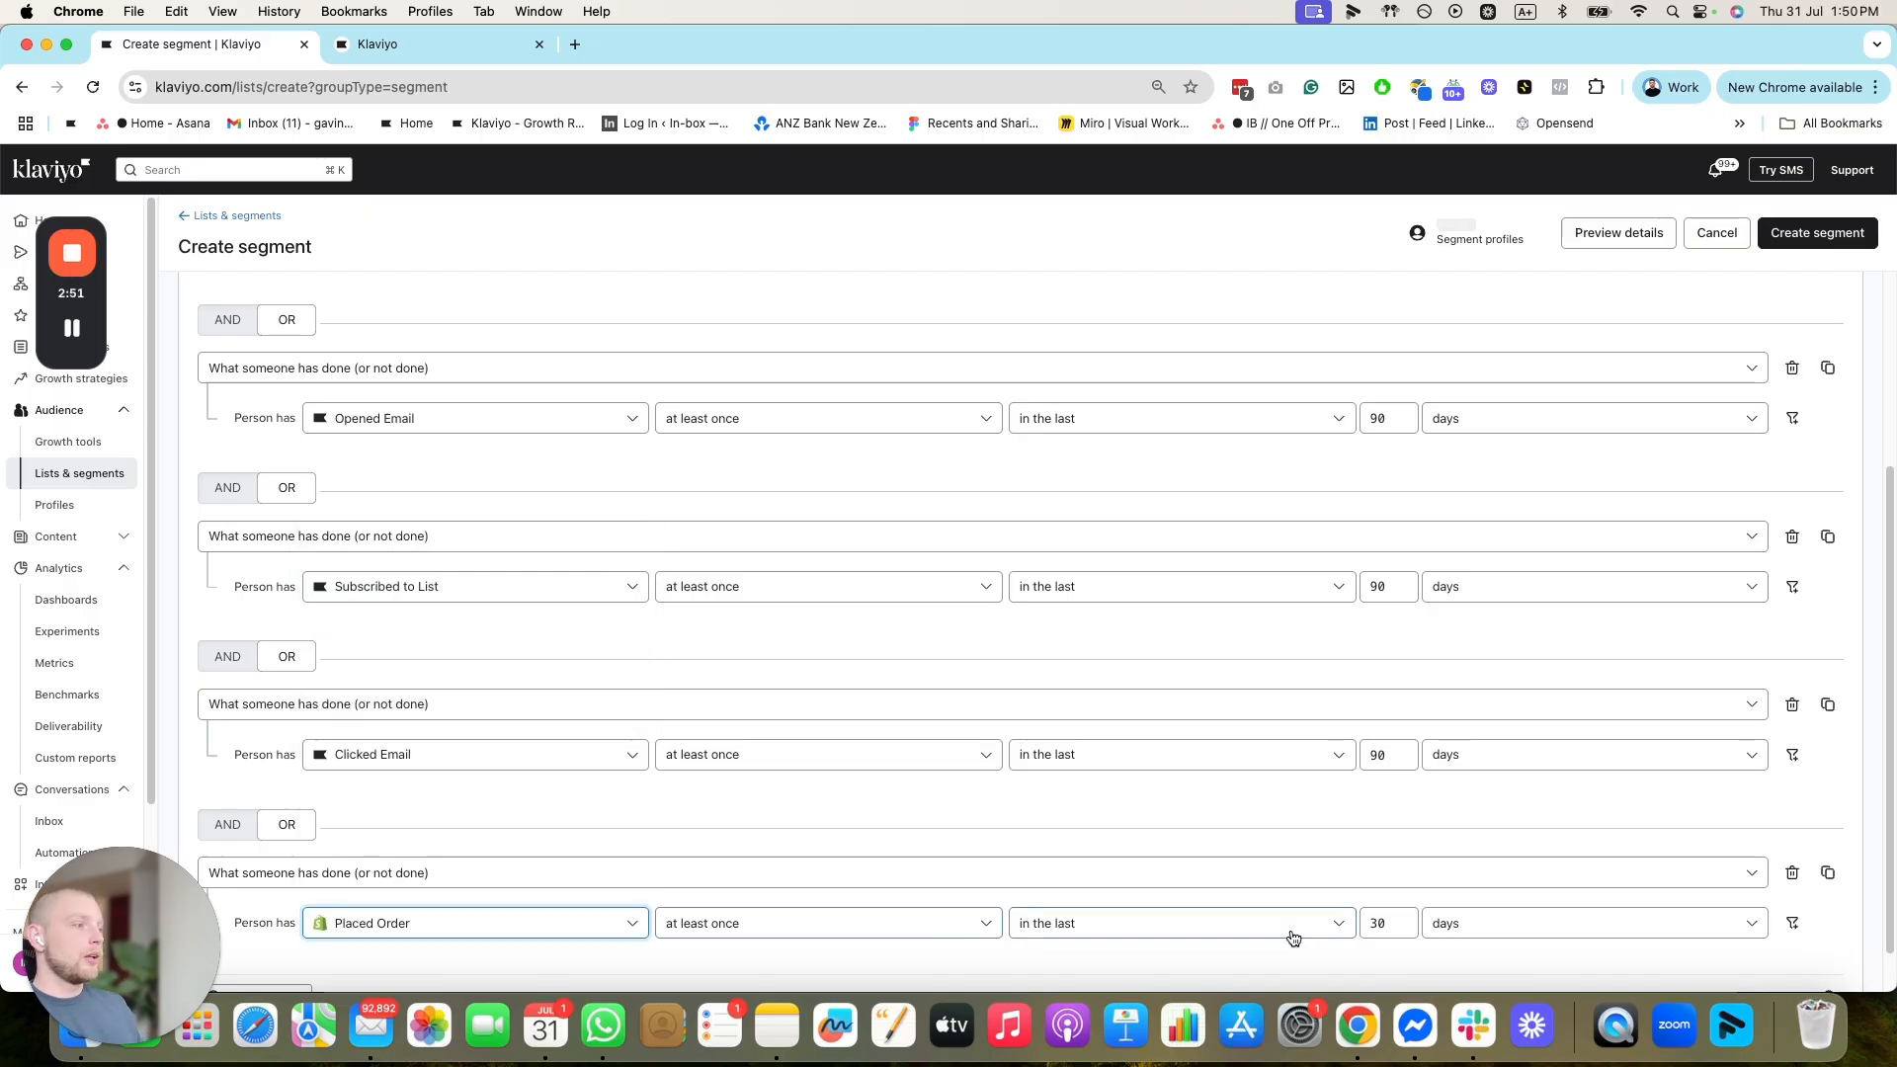
pyautogui.moveTo(1369, 928); pyautogui.dragTo(1409, 924)
pyautogui.write('90')
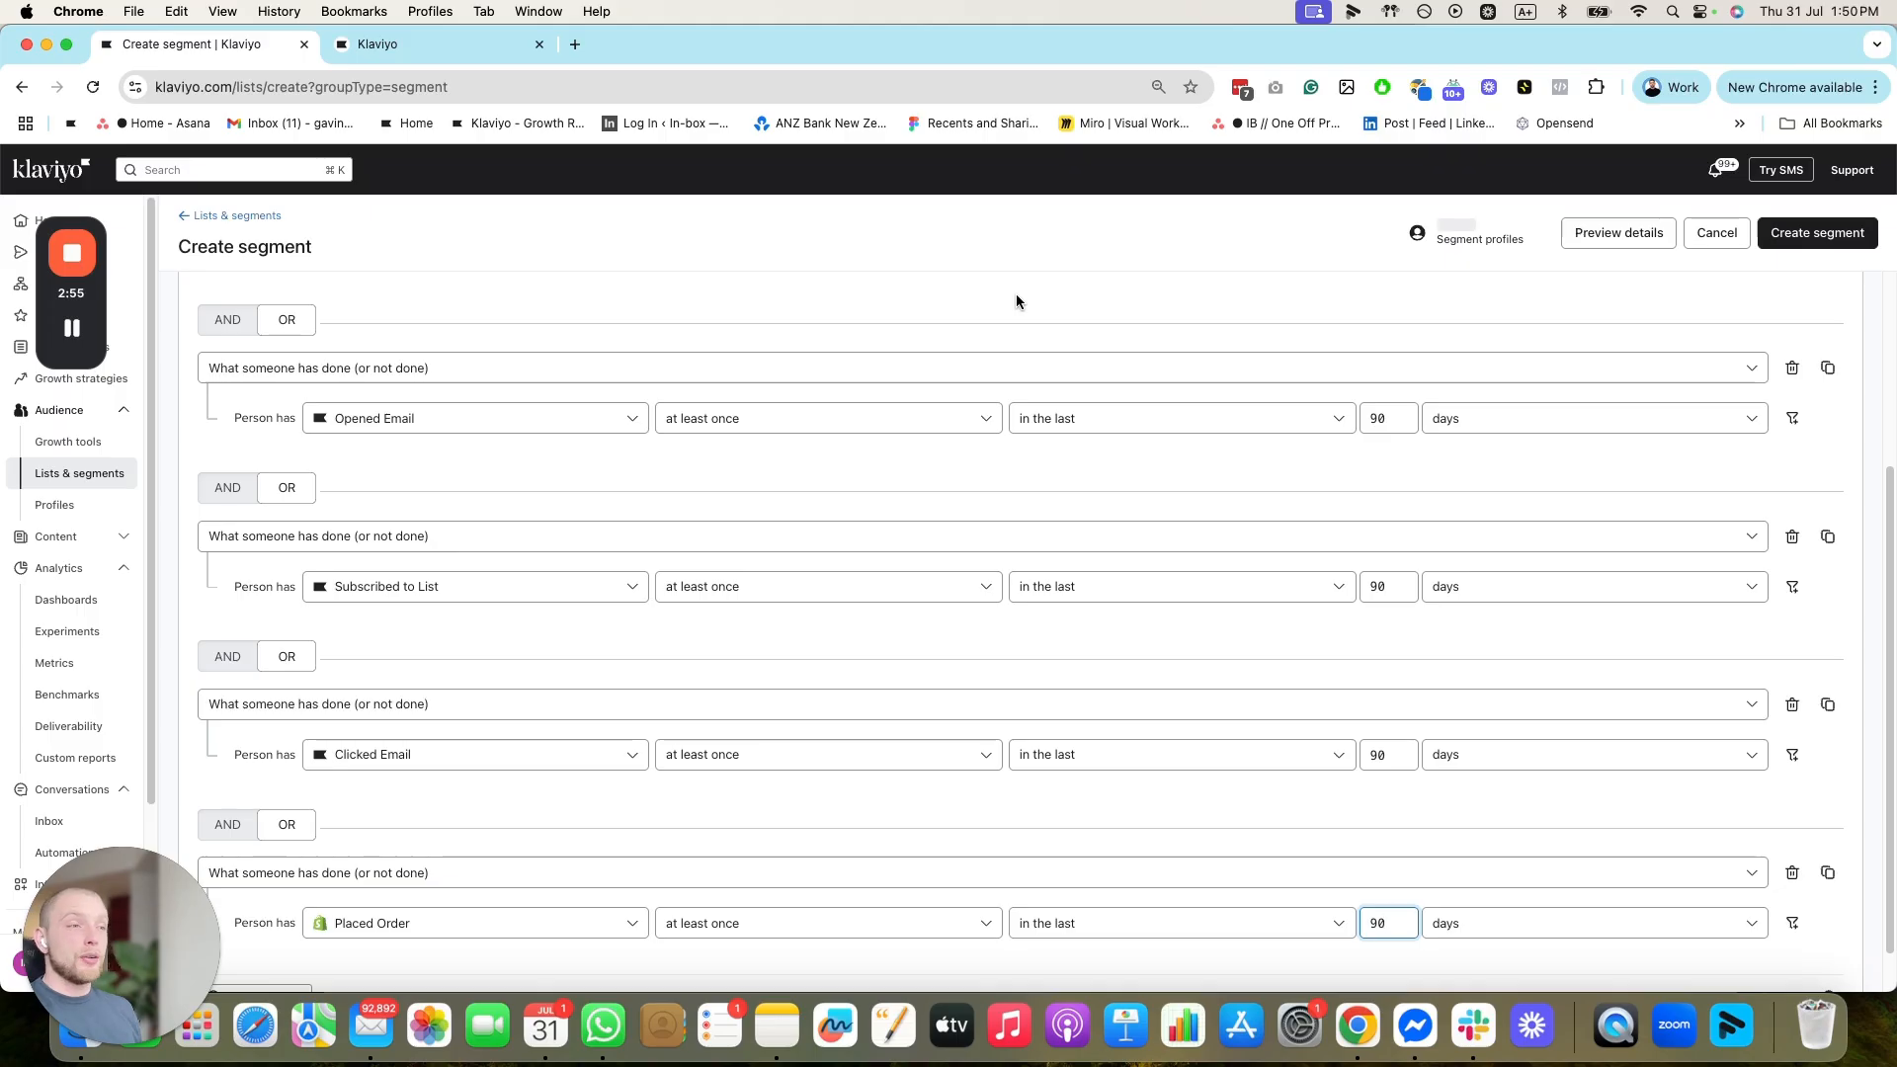
# Add a separate condition group joined with AND for people who can receive email marketing
pyautogui.scroll(4, 938, 445)
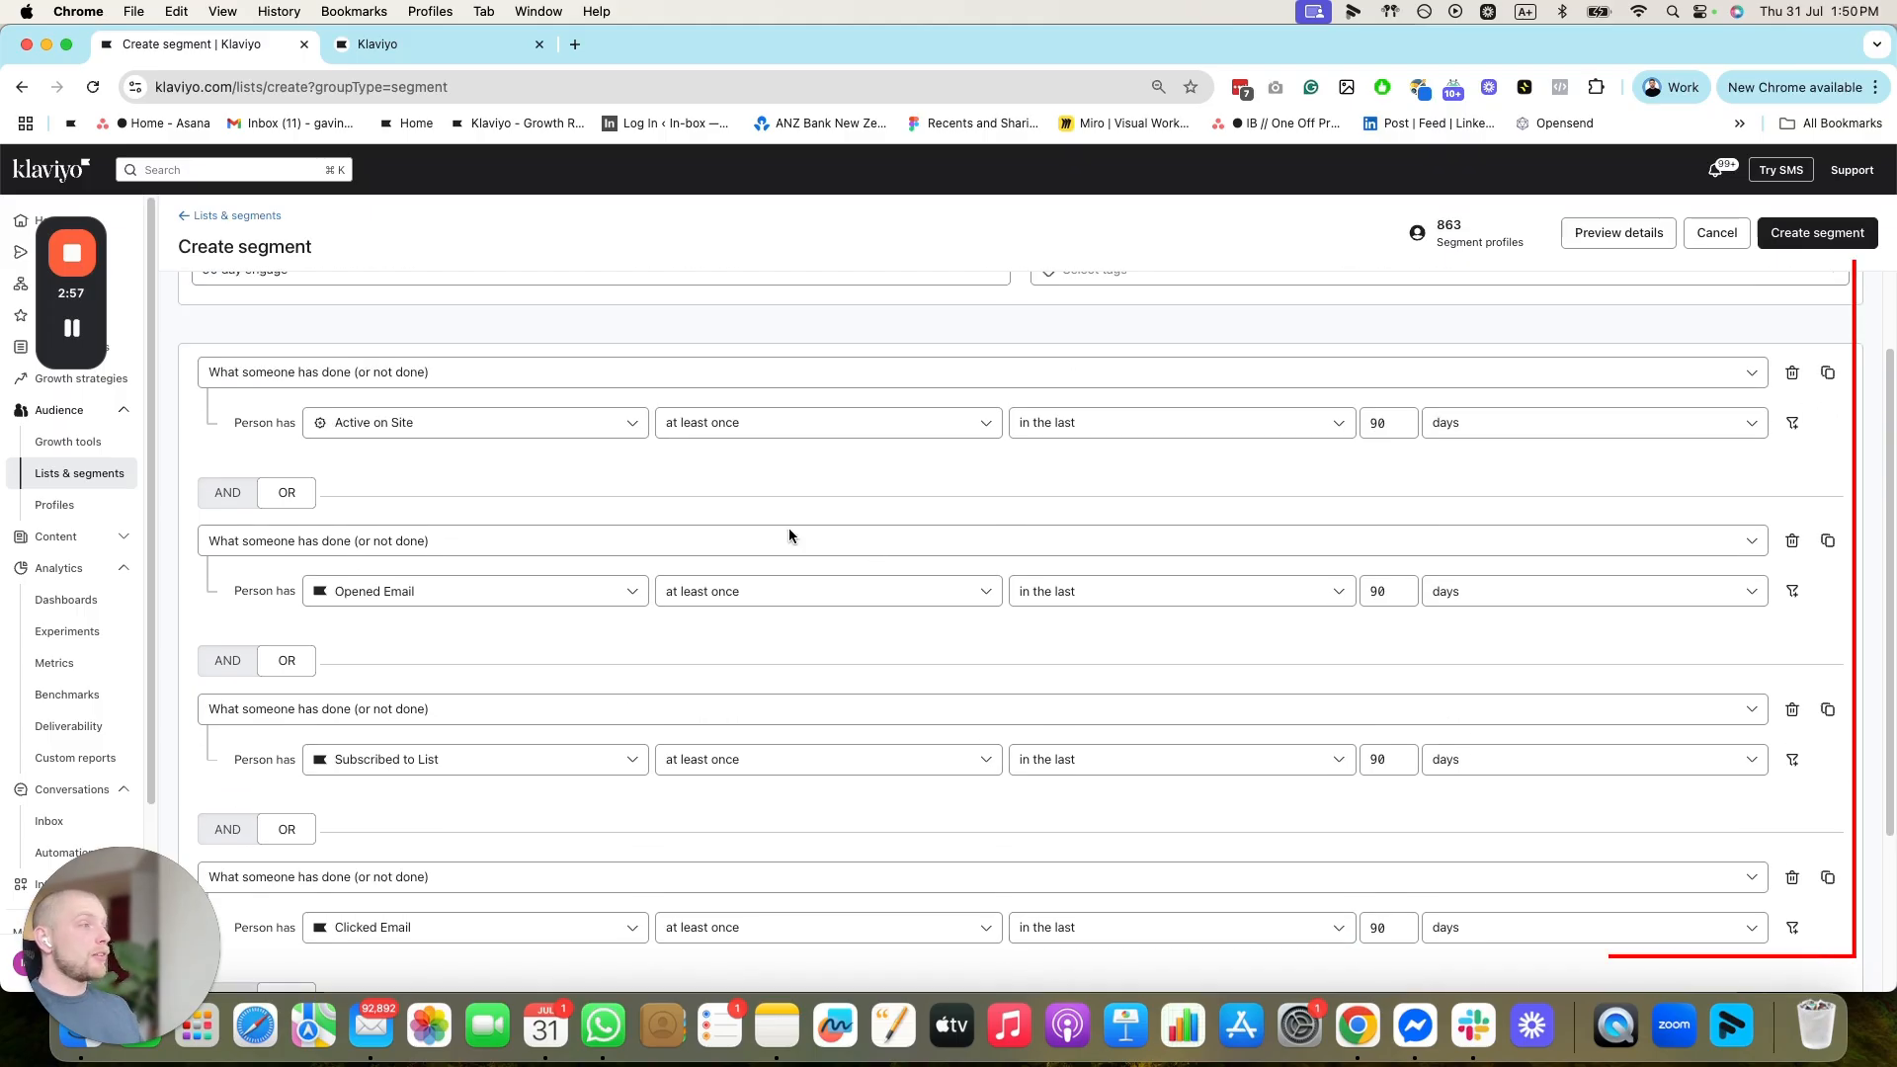
pyautogui.scroll(-3, 682, 742)
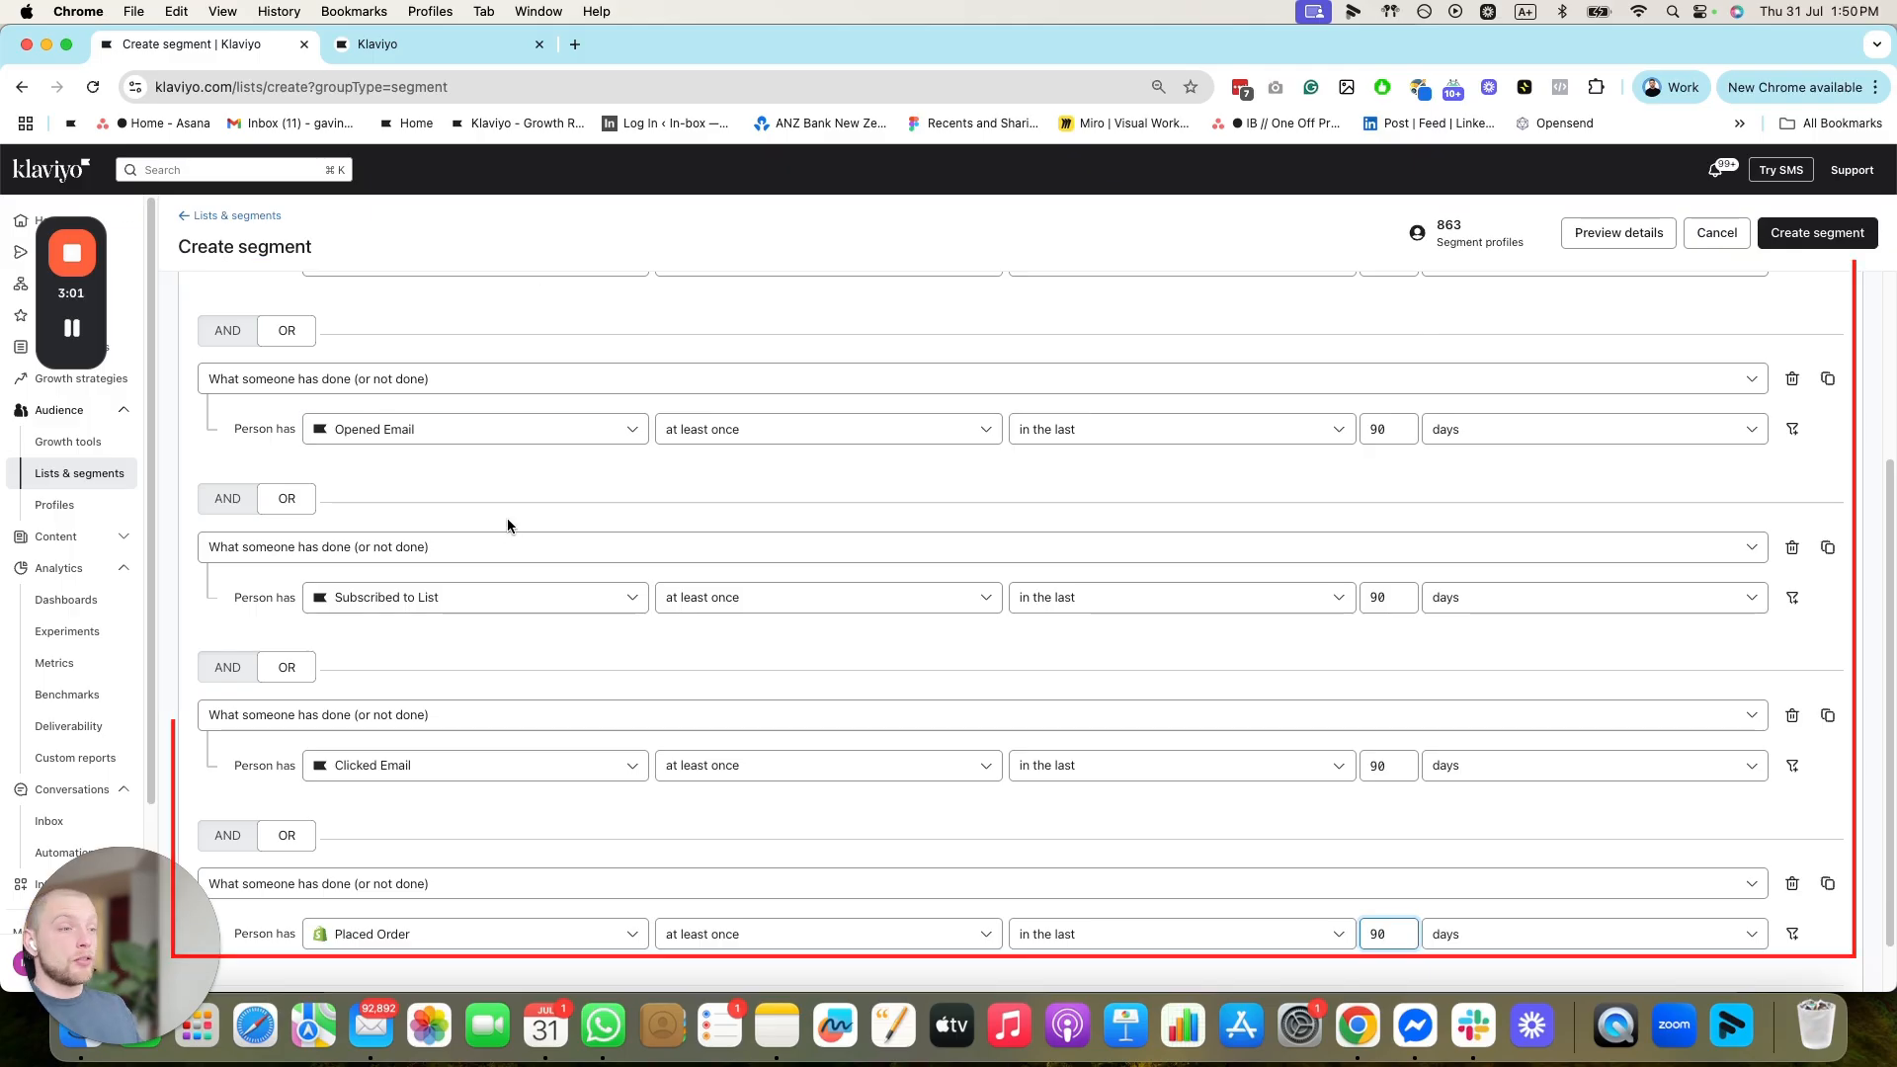
pyautogui.scroll(-1, 508, 525)
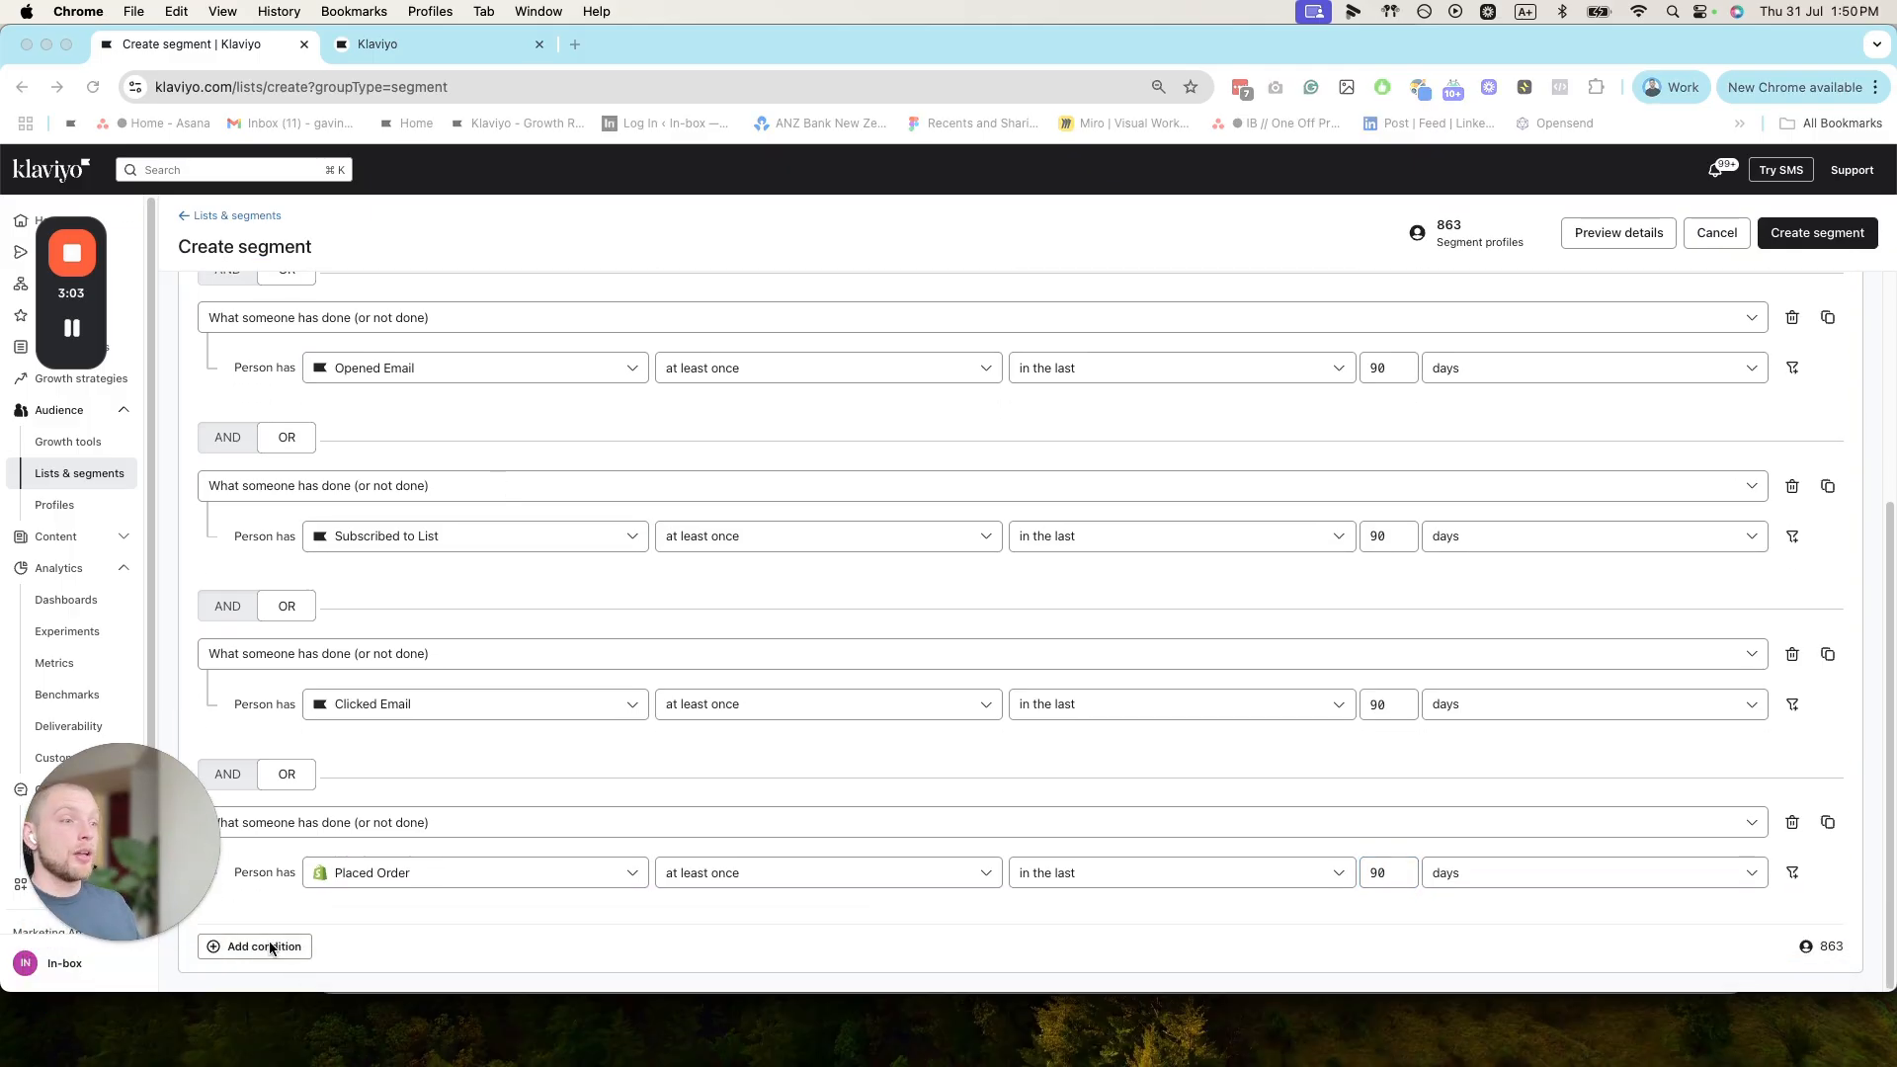
pyautogui.click(271, 947)
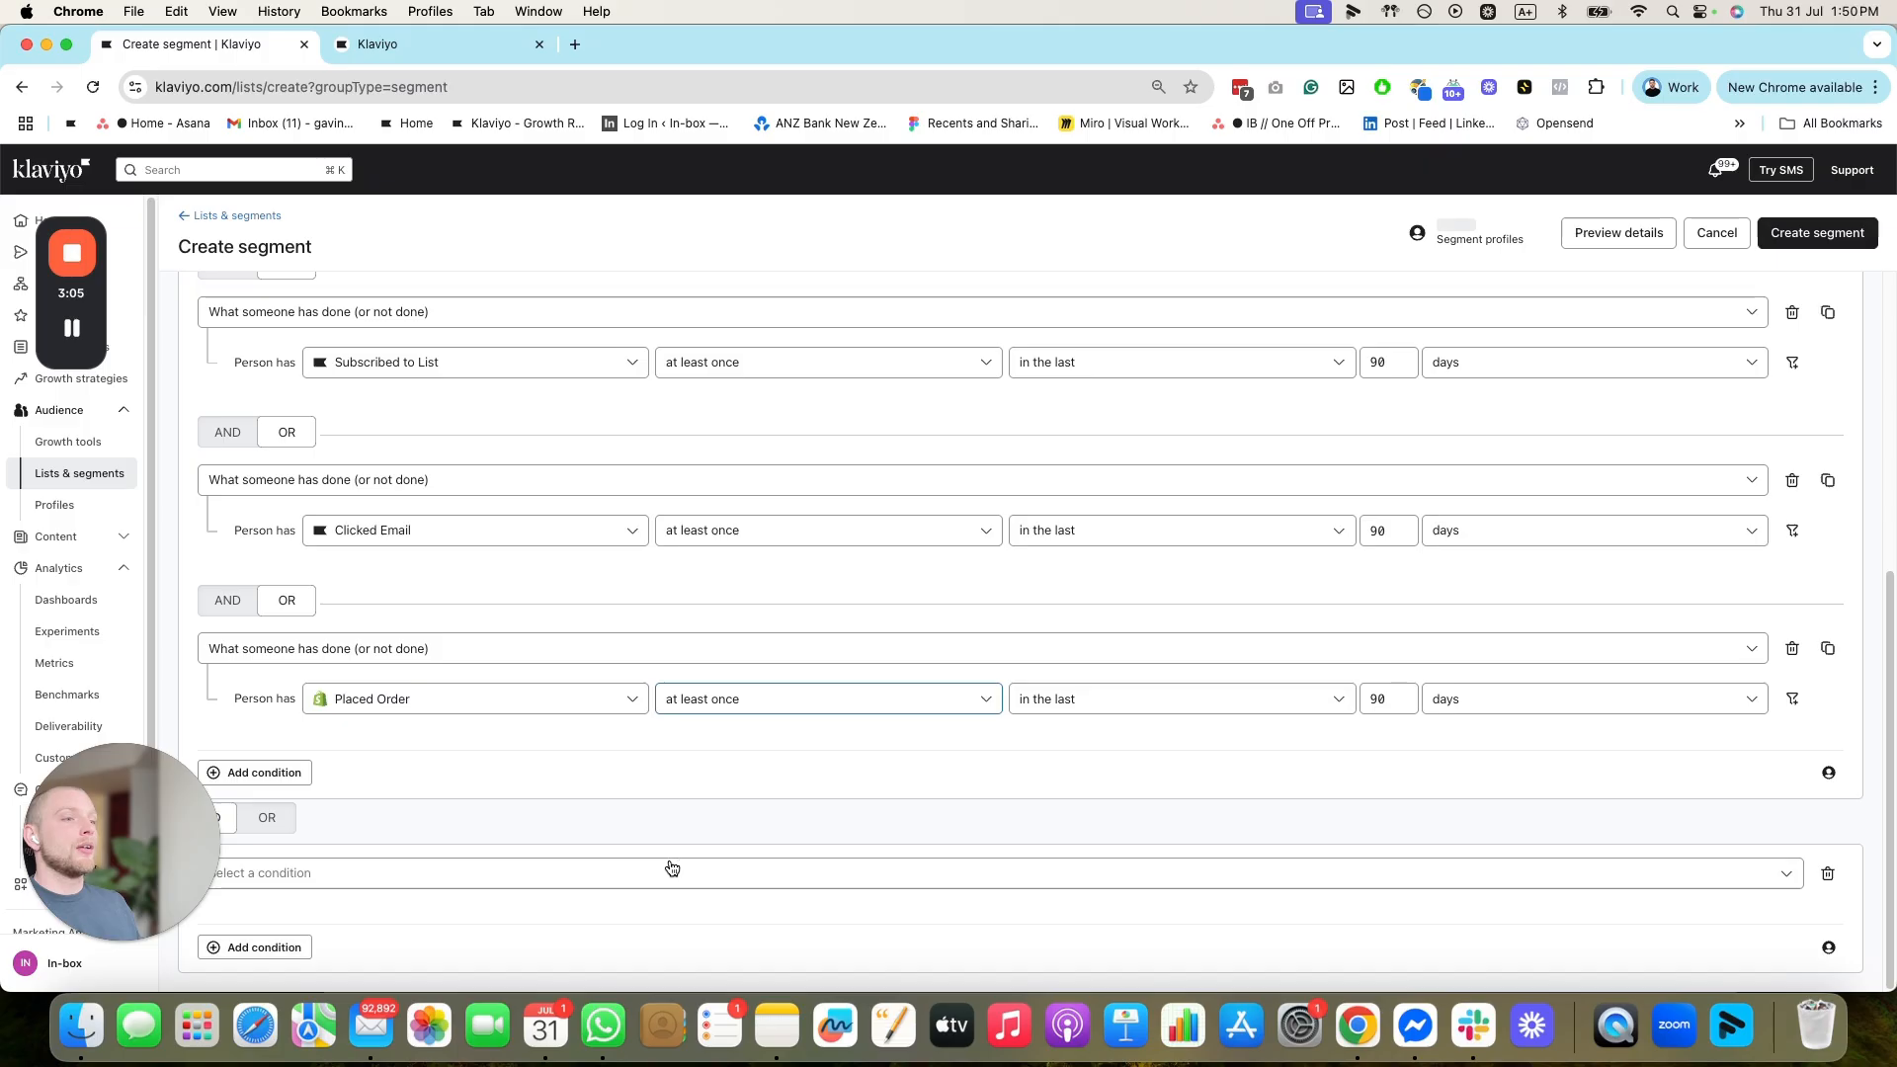
pyautogui.click(613, 881)
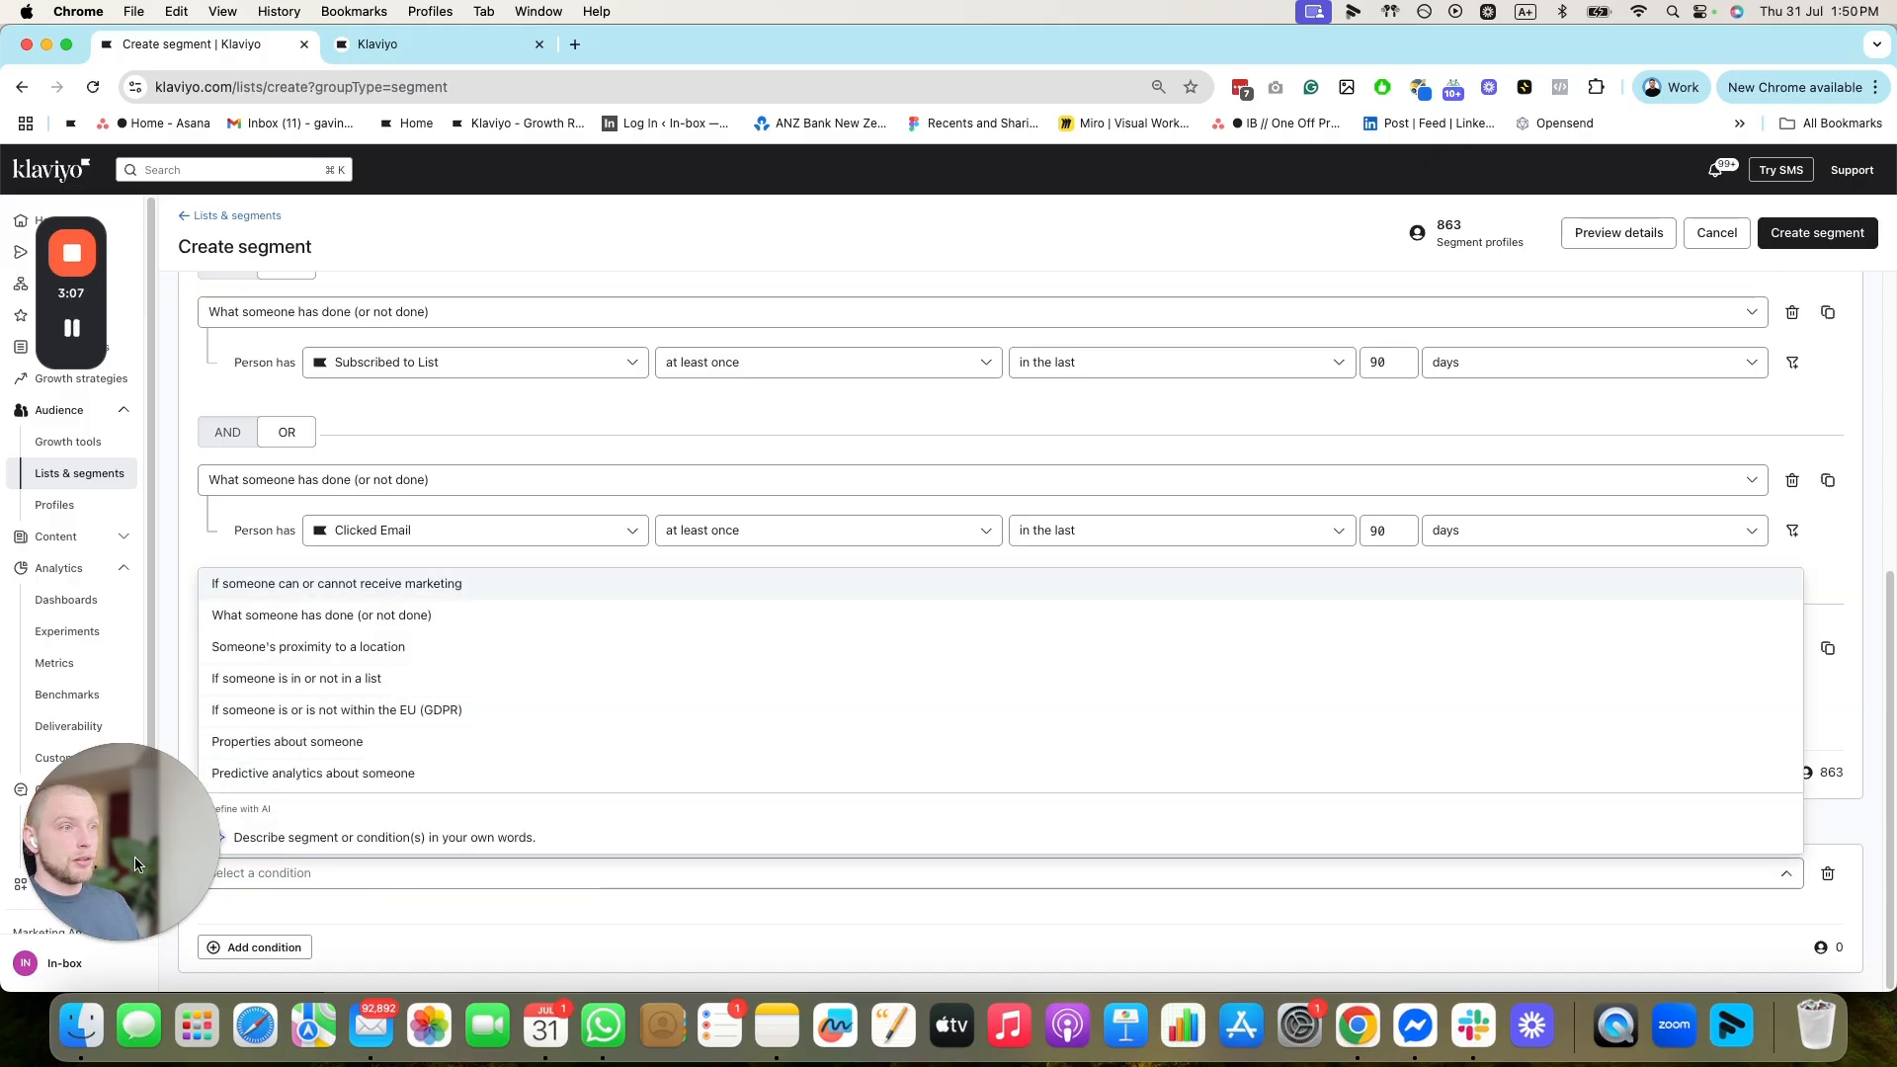
pyautogui.click(291, 584)
pyautogui.scroll(-1, 415, 765)
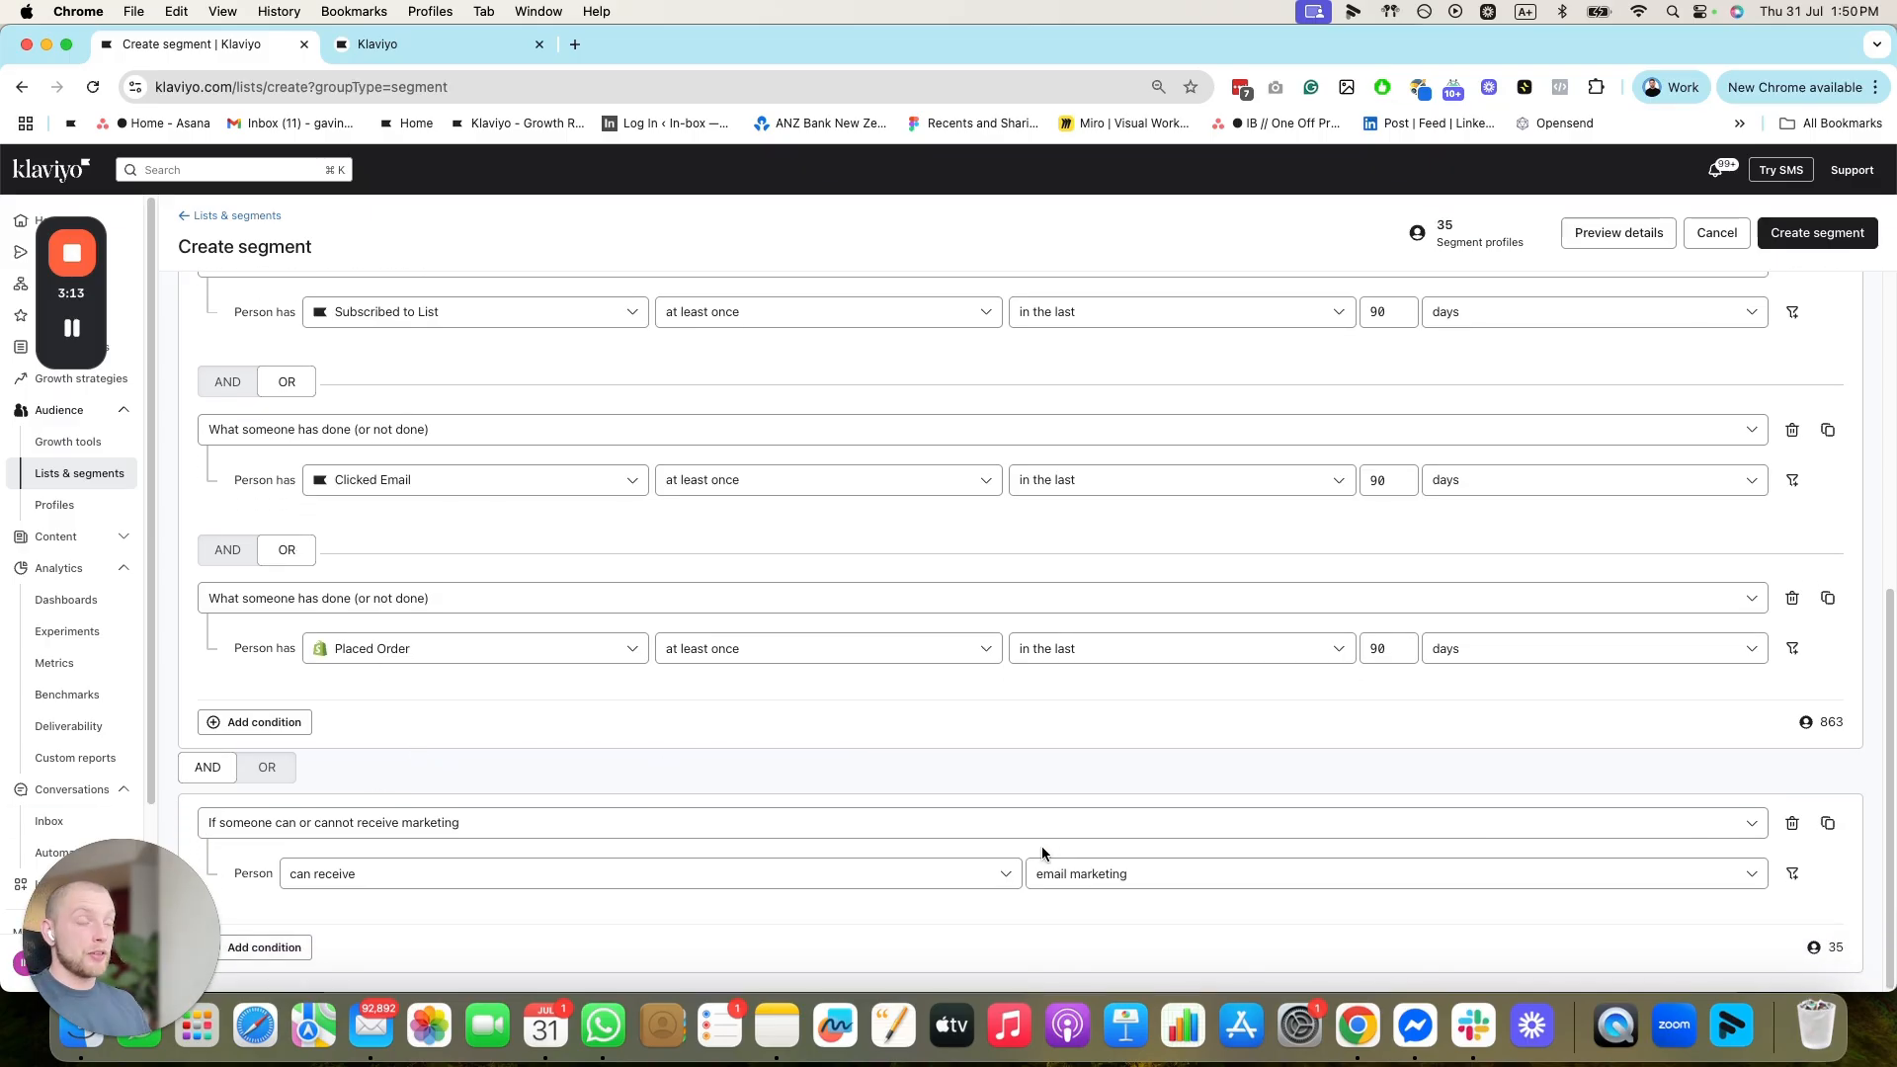
# Check the segment profile count and delete the email marketing condition from the AND group
pyautogui.scroll(2, 1116, 756)
pyautogui.doubleClick(1444, 230)
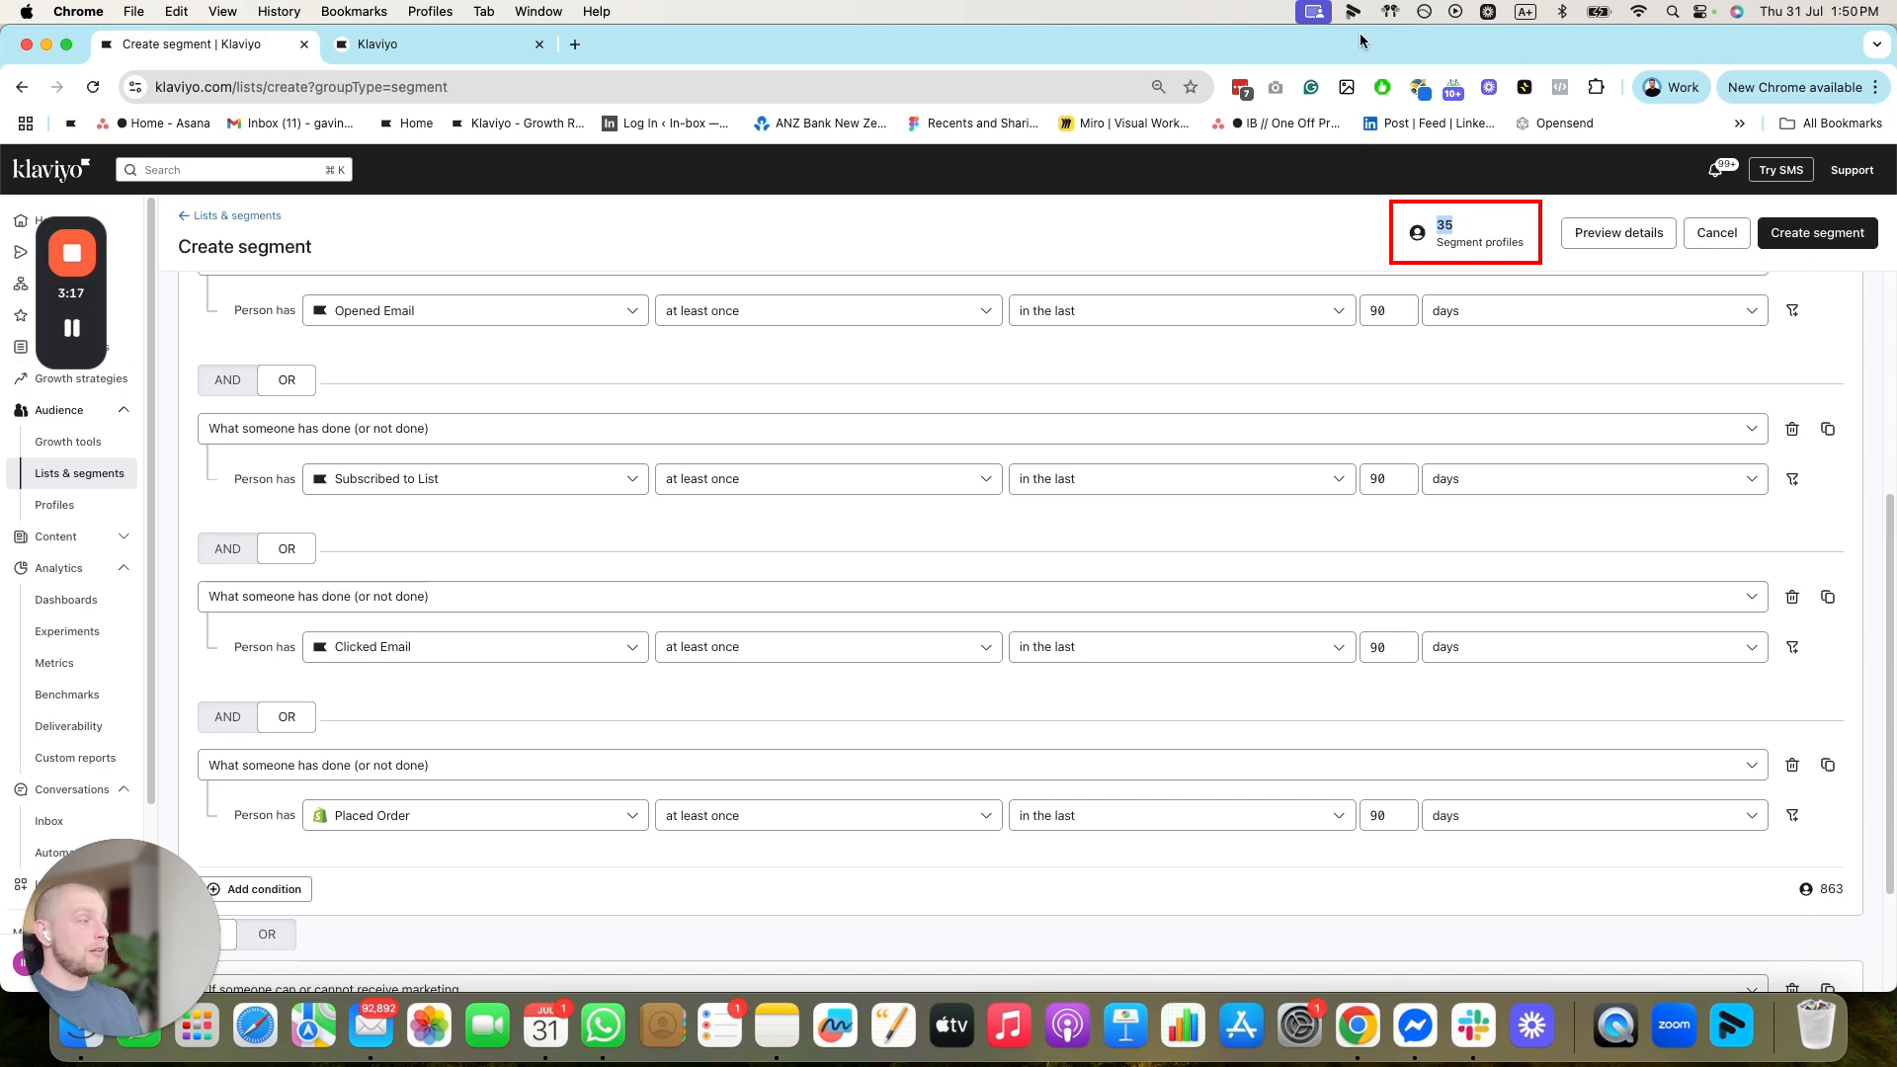
pyautogui.click(1484, 233)
pyautogui.moveTo(1518, 244); pyautogui.dragTo(1441, 220)
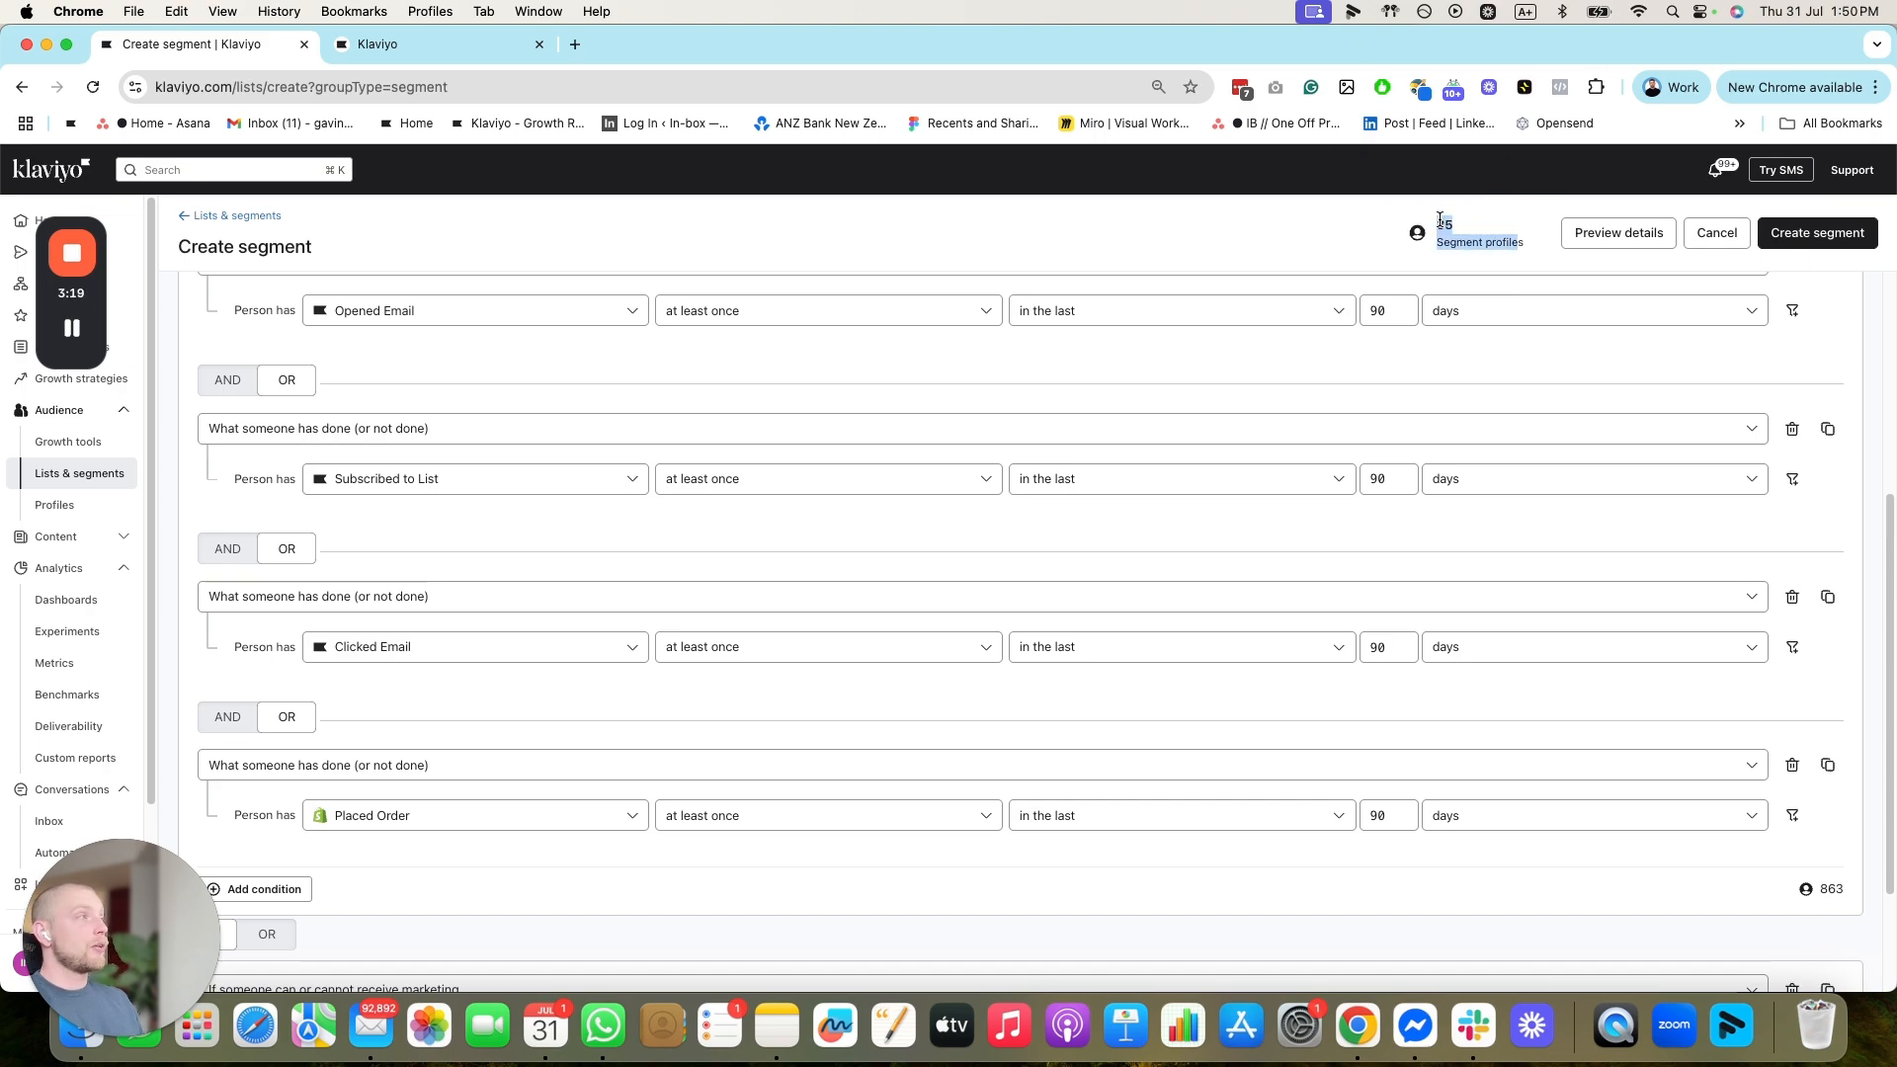
pyautogui.scroll(-2, 1255, 516)
pyautogui.click(1790, 825)
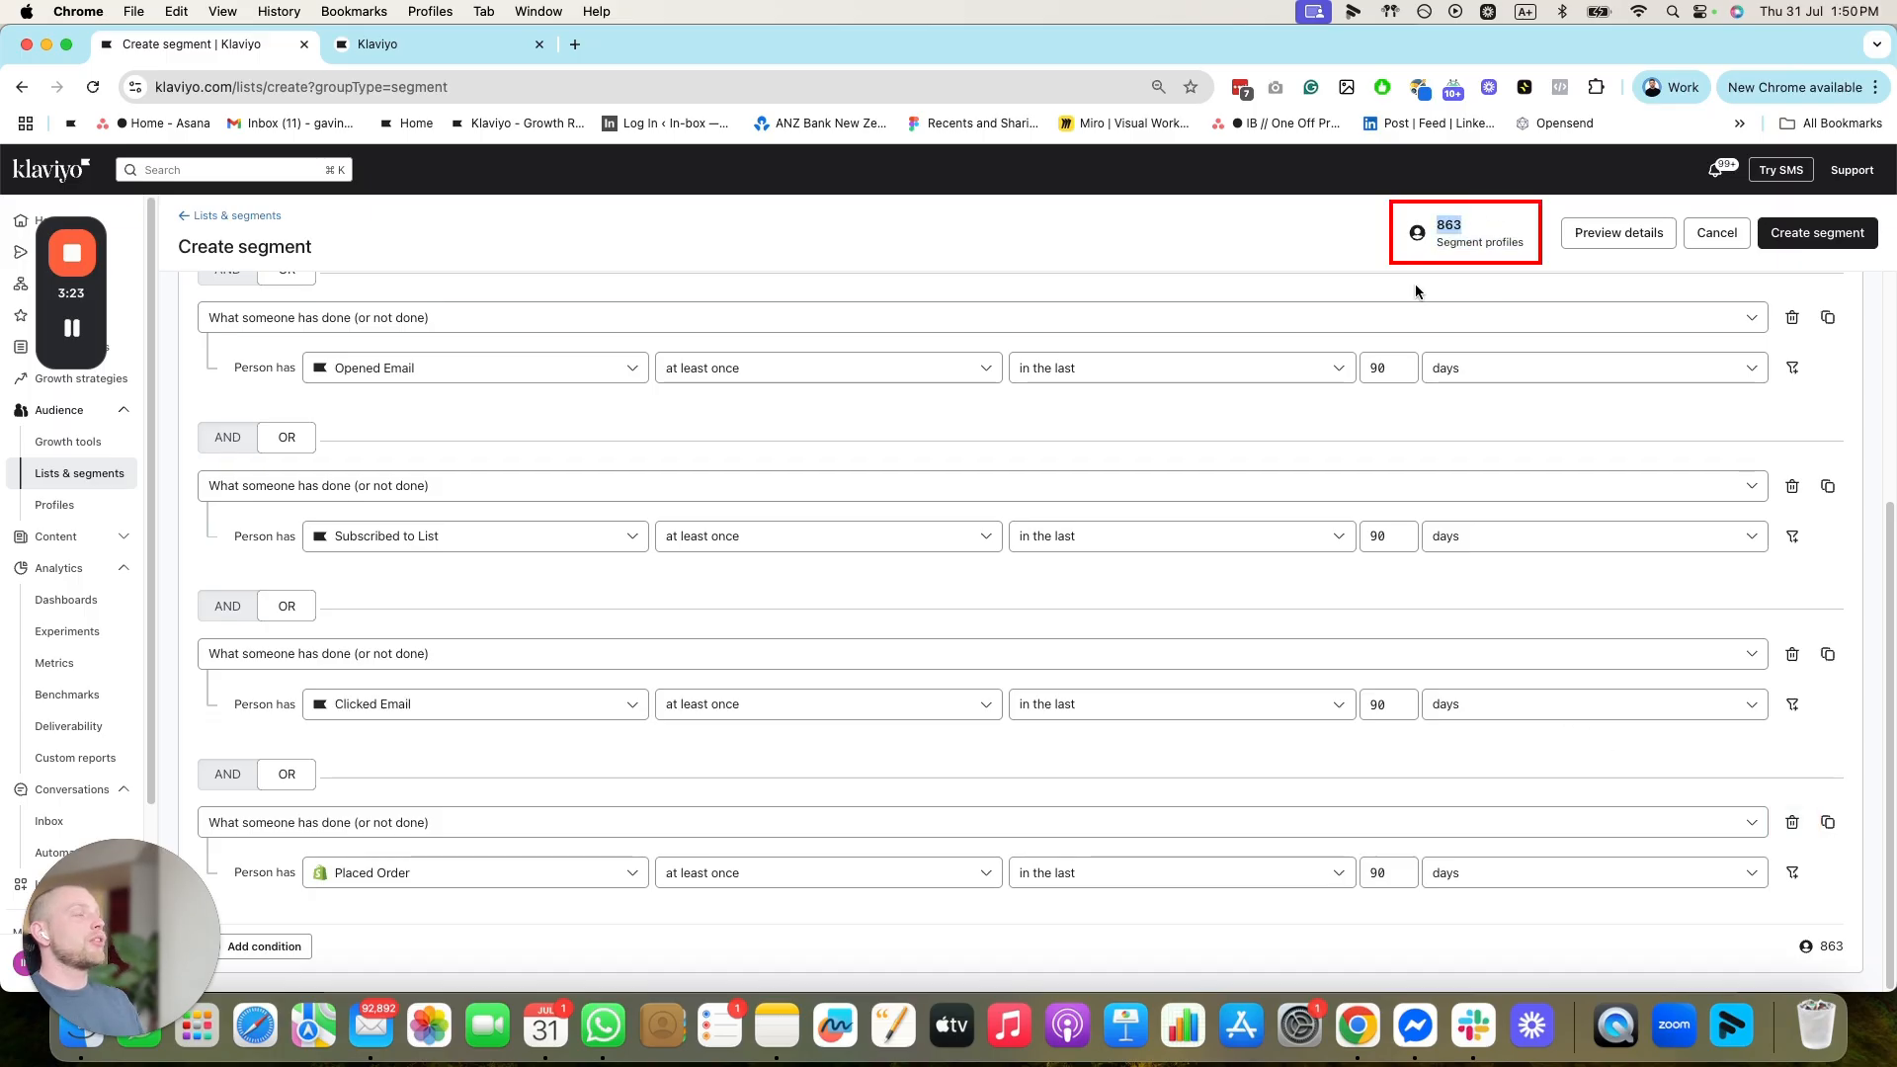
# Add a new AND group with the condition "If someone can or cannot receive marketing" for people who can receive email marketing
pyautogui.click(277, 947)
pyautogui.click(285, 884)
pyautogui.click(405, 931)
pyautogui.click(215, 825)
pyautogui.scroll(-1, 364, 872)
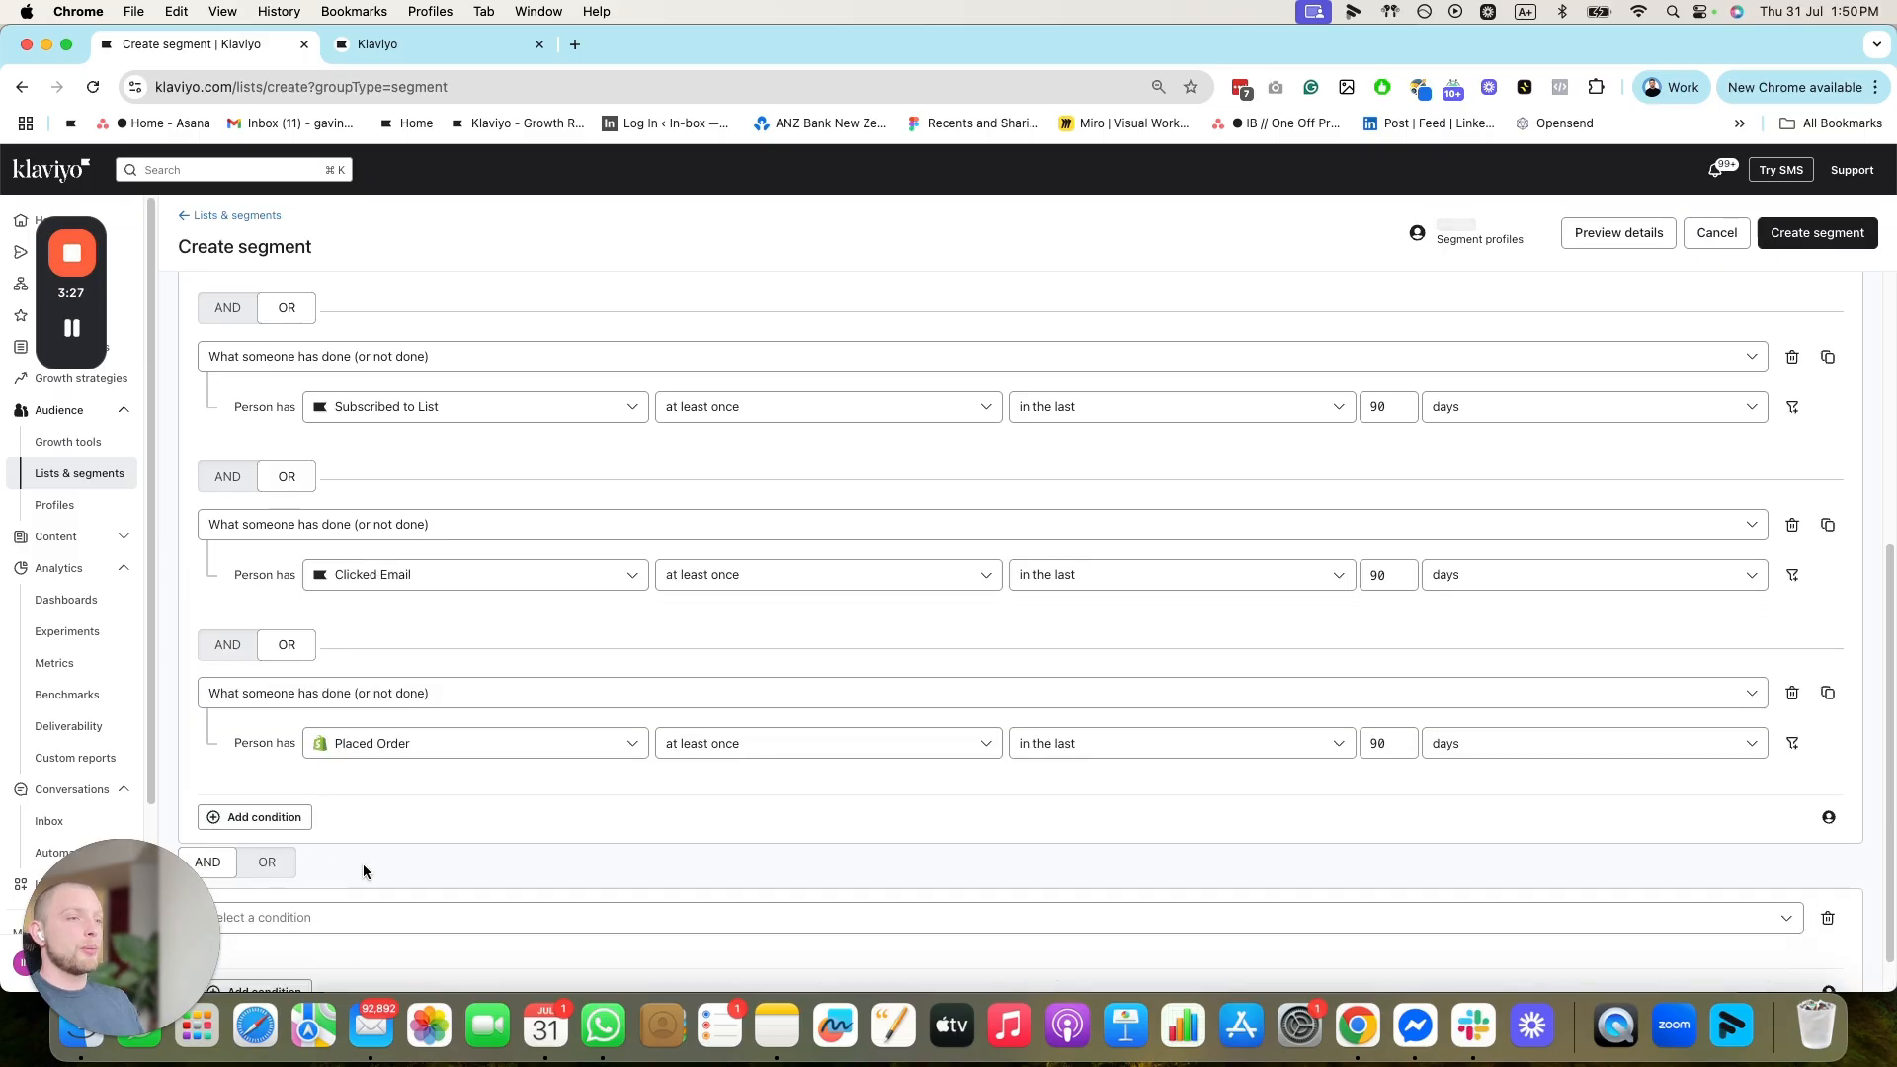
pyautogui.scroll(-1, 364, 871)
pyautogui.click(363, 870)
pyautogui.click(401, 593)
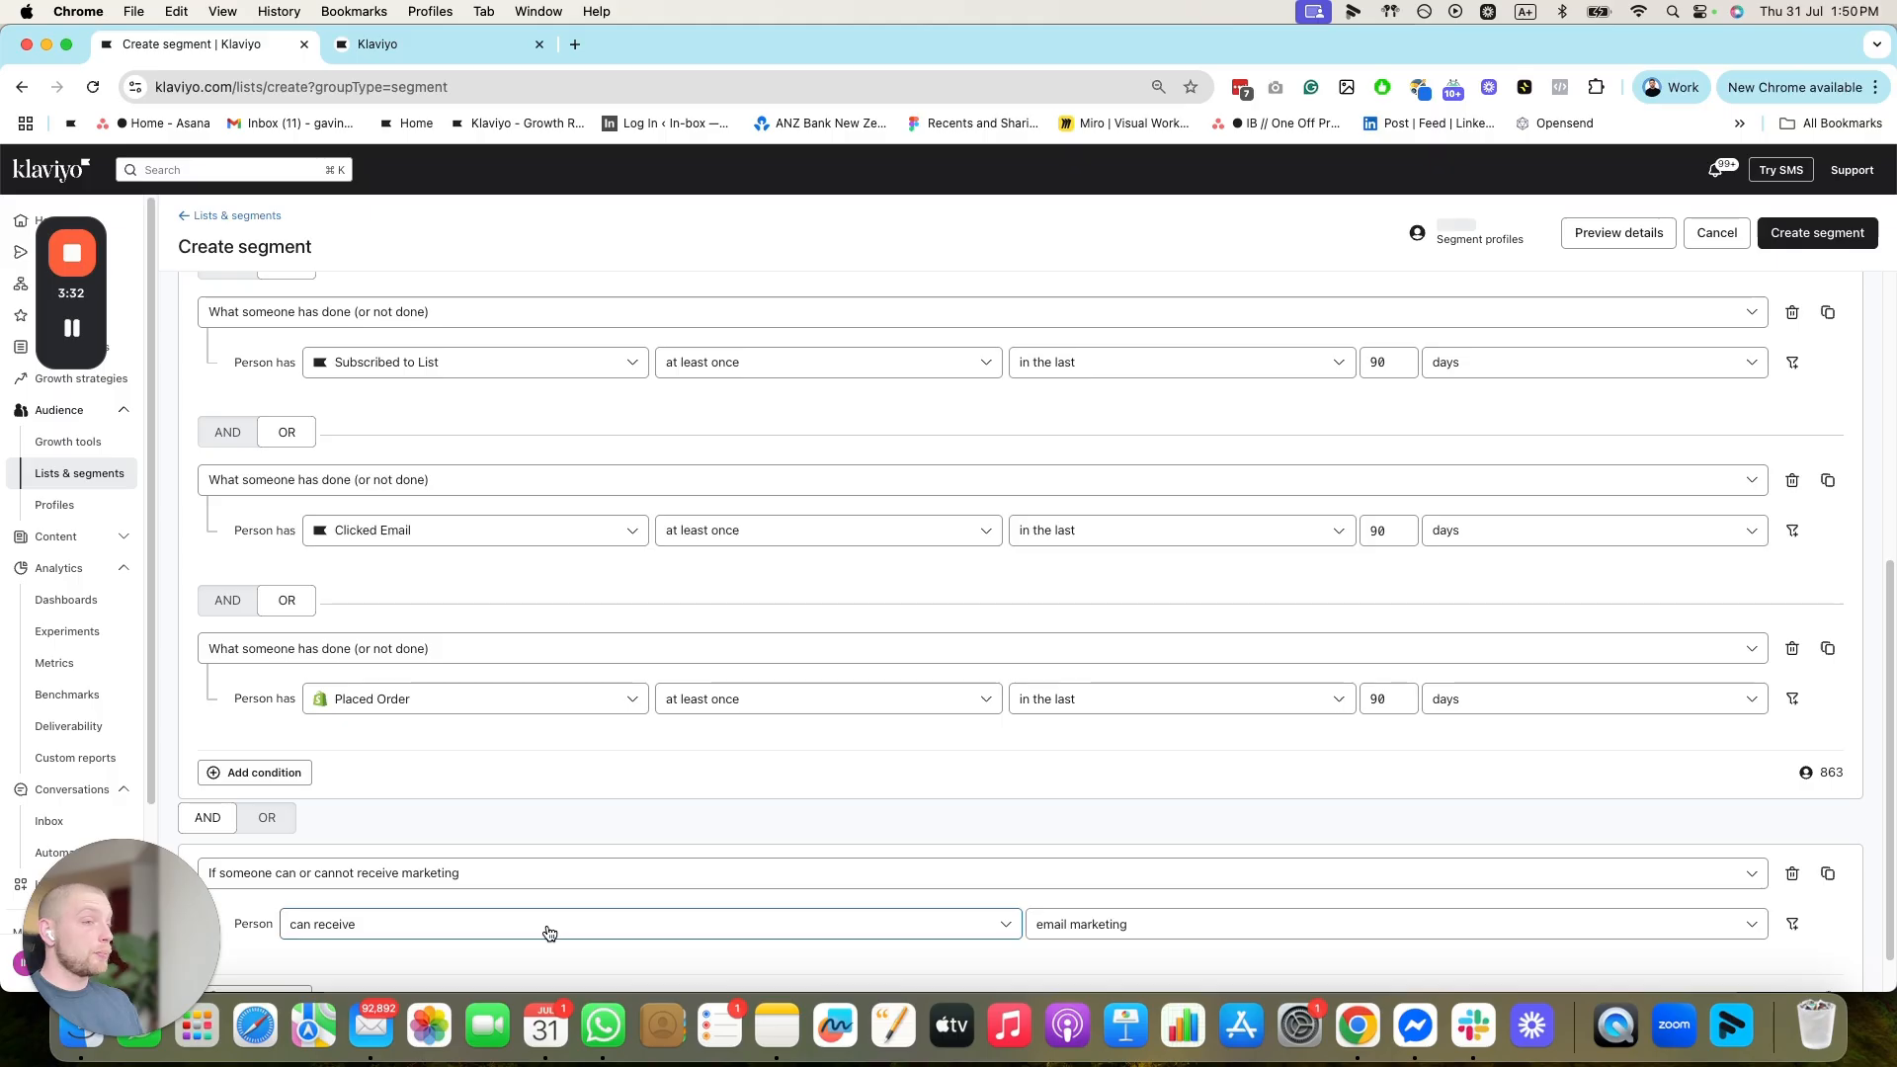
pyautogui.scroll(-1, 550, 934)
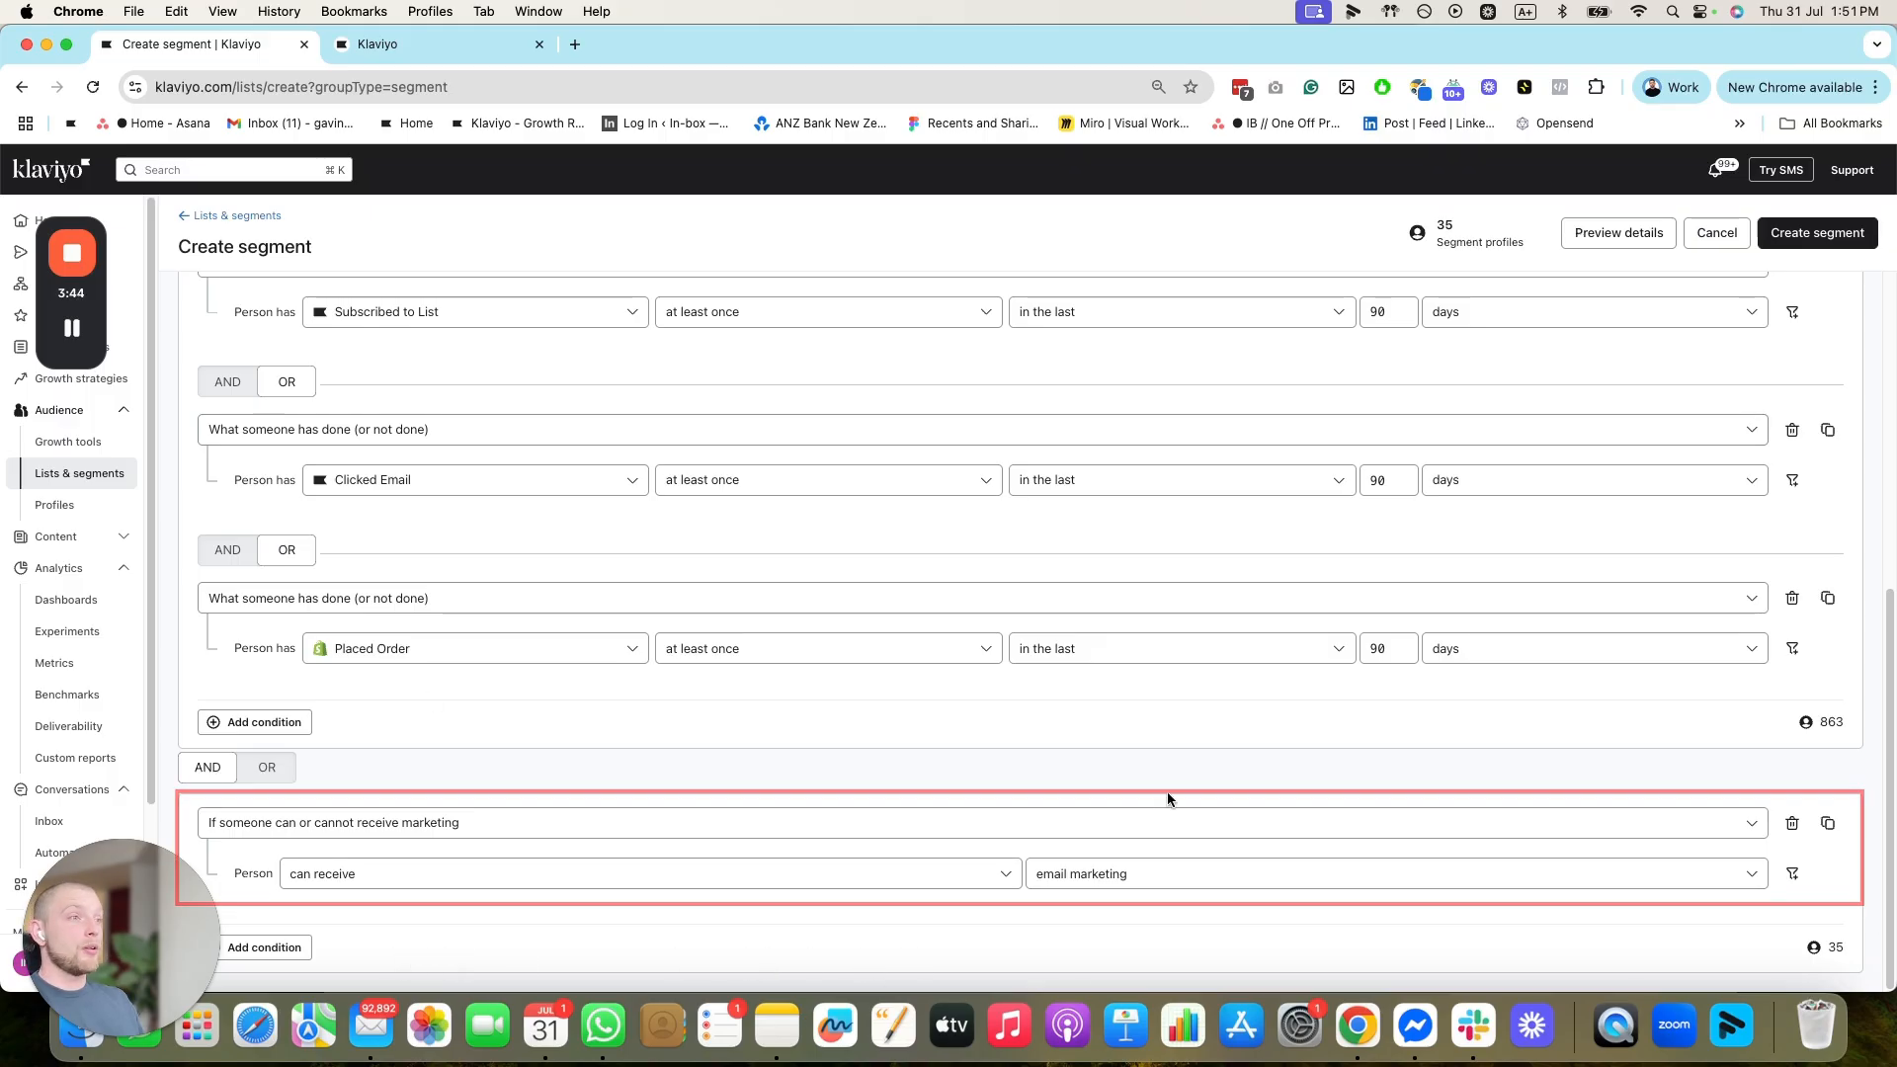
# Try a "because person Subscribed" filter on the email marketing condition and remove it
pyautogui.scroll(4, 1463, 857)
pyautogui.scroll(-4, 551, 535)
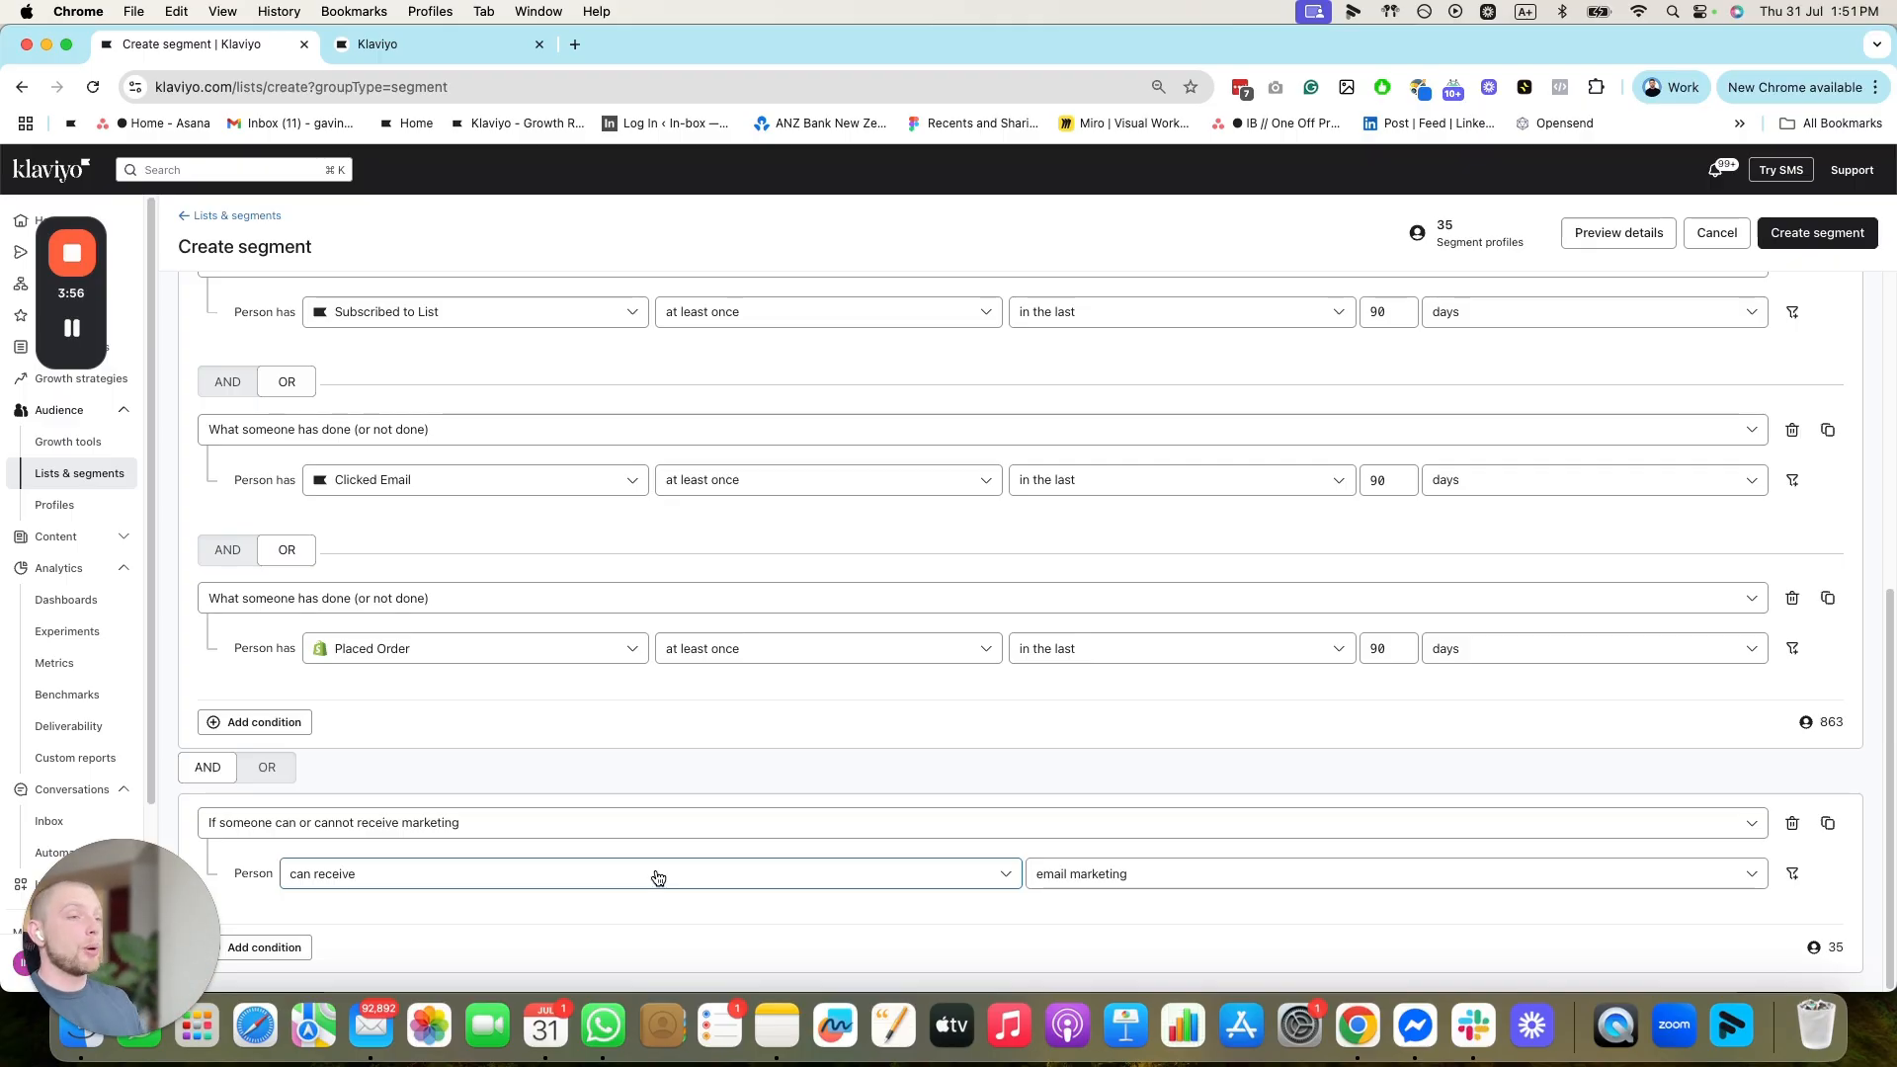
pyautogui.click(1809, 871)
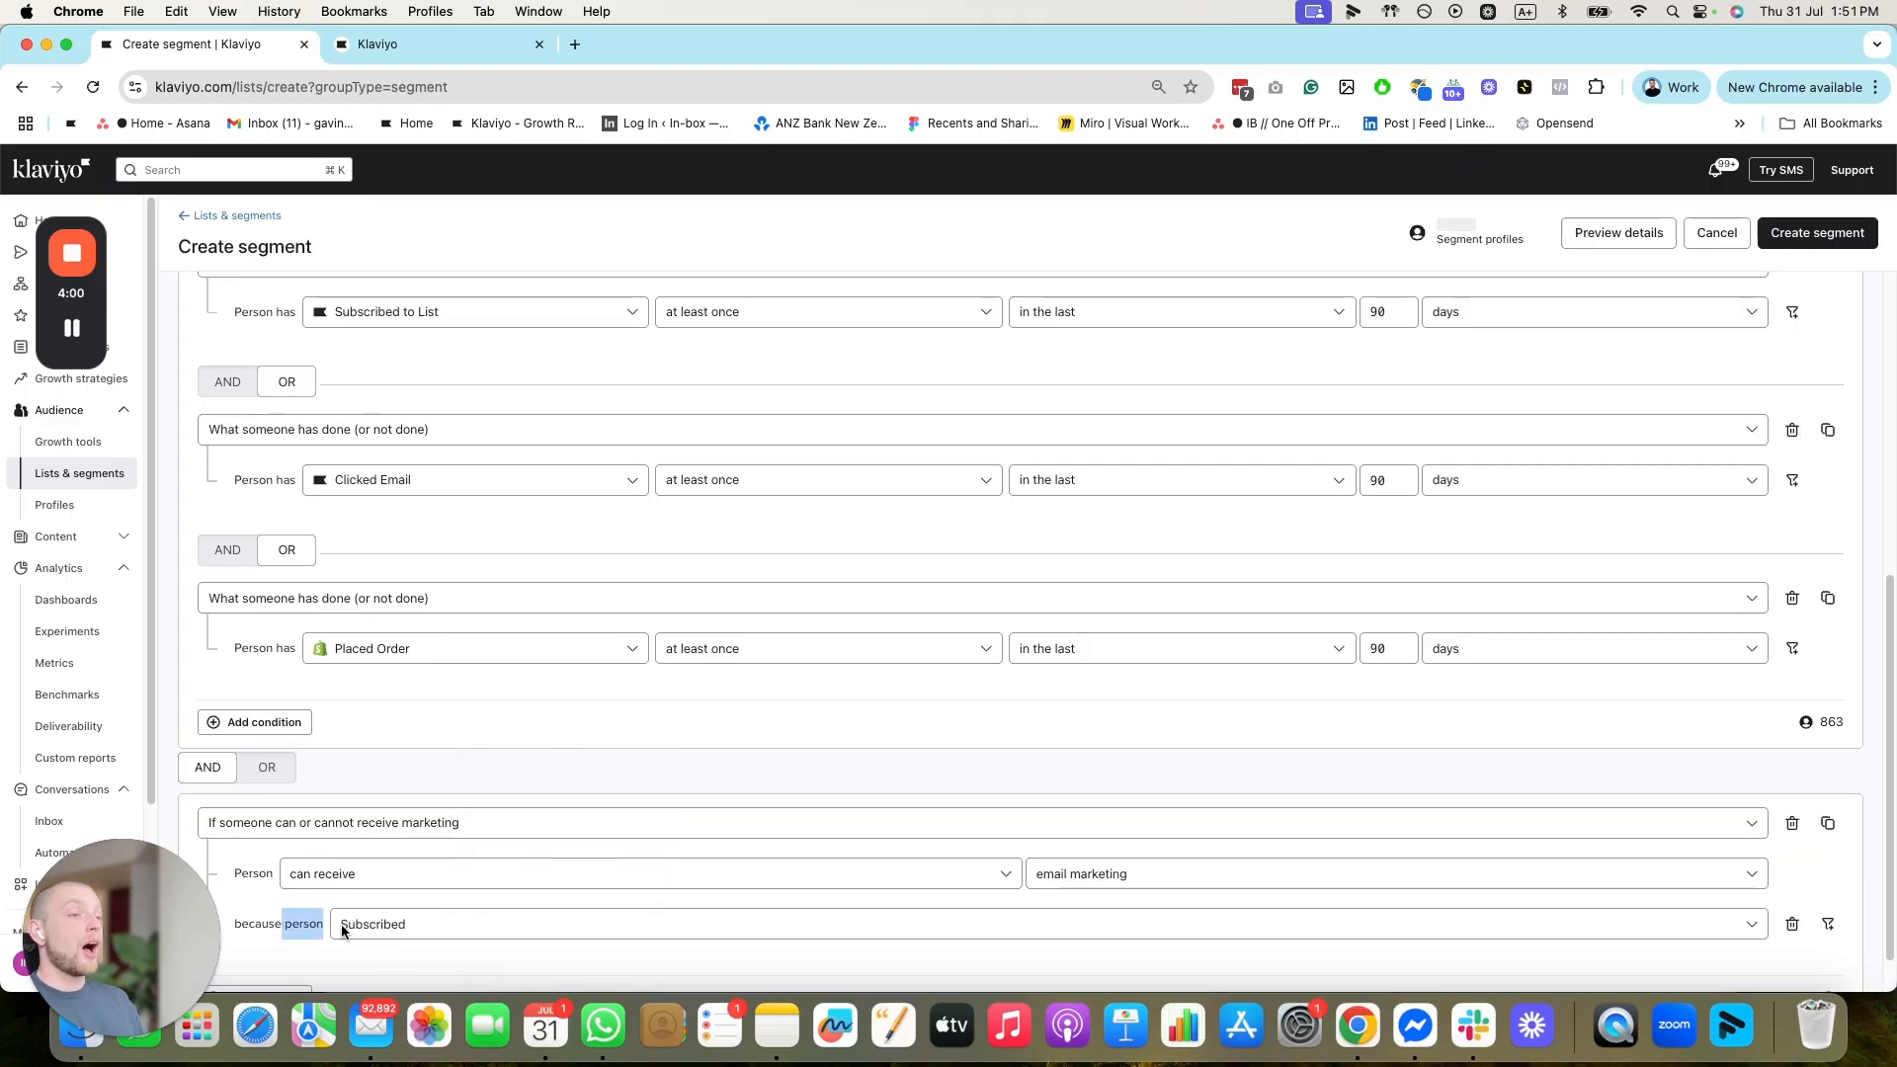
pyautogui.click(343, 965)
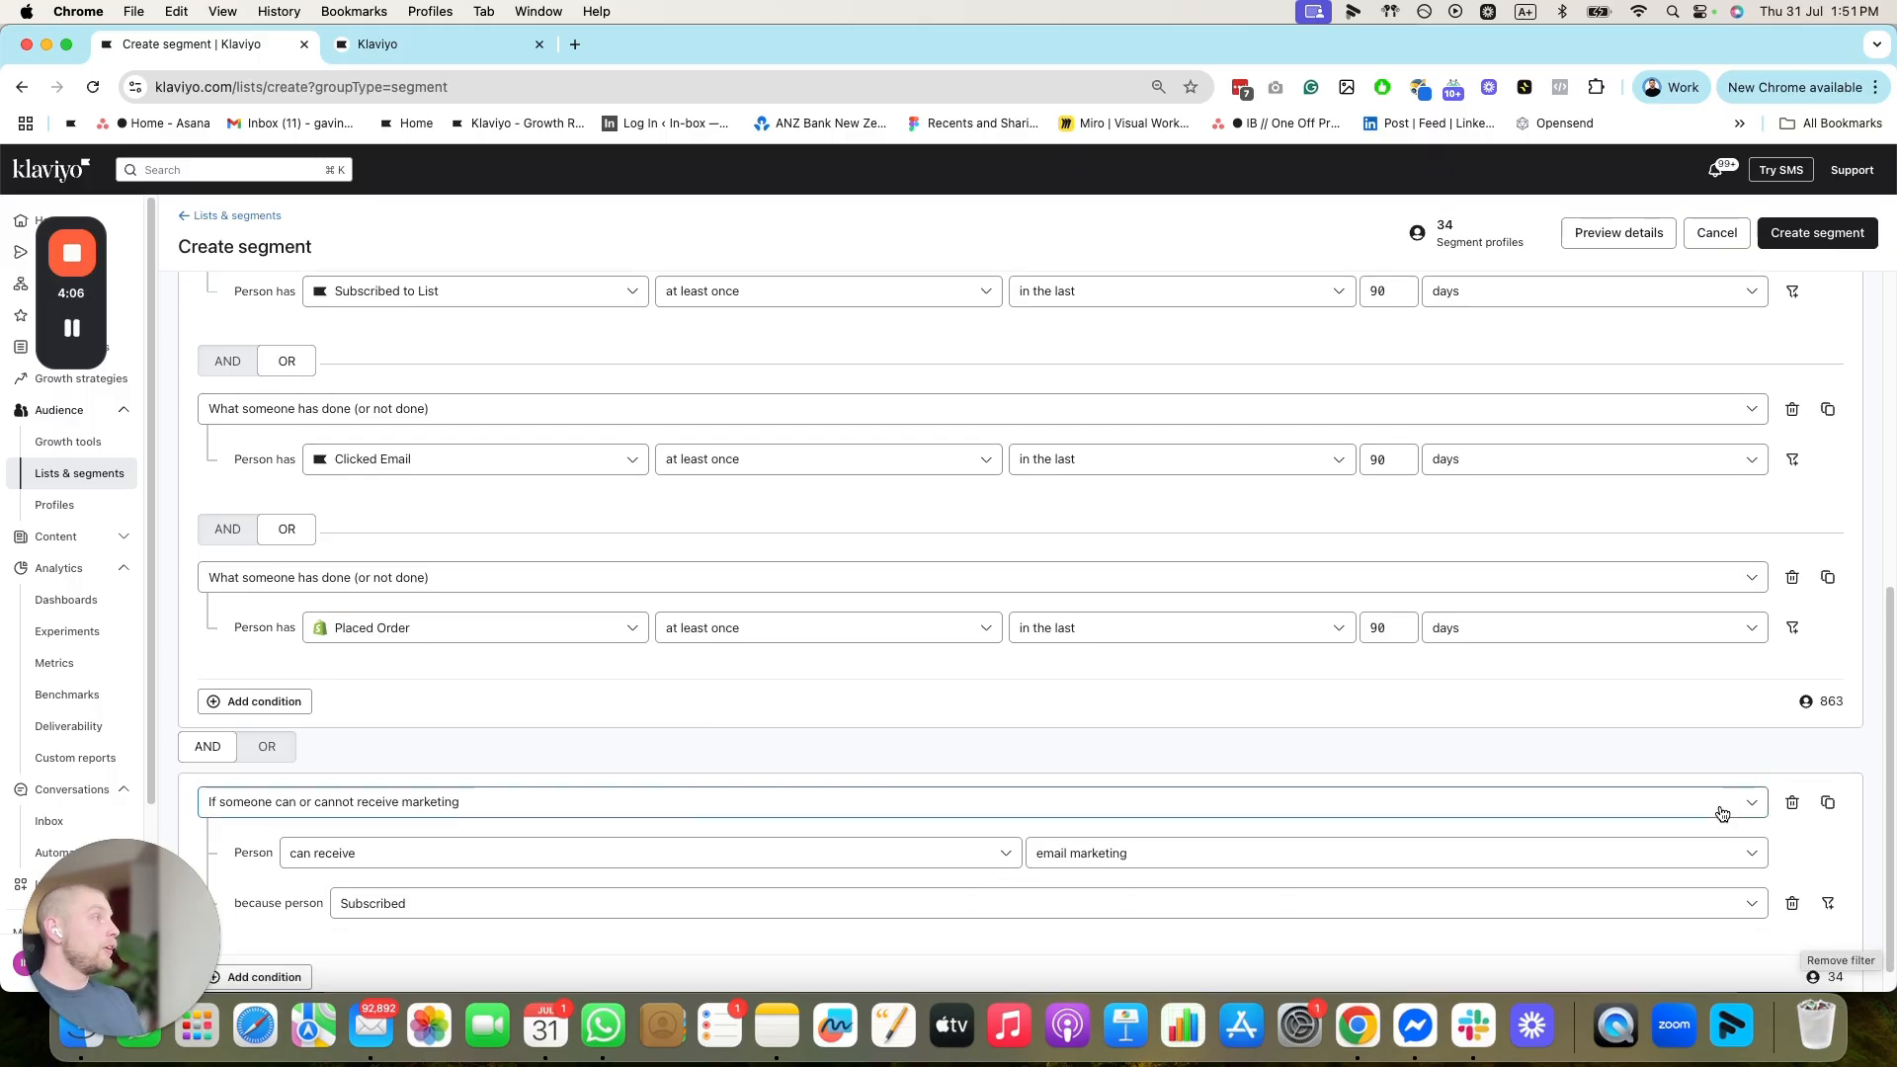
pyautogui.scroll(-1, 1483, 376)
pyautogui.click(381, 939)
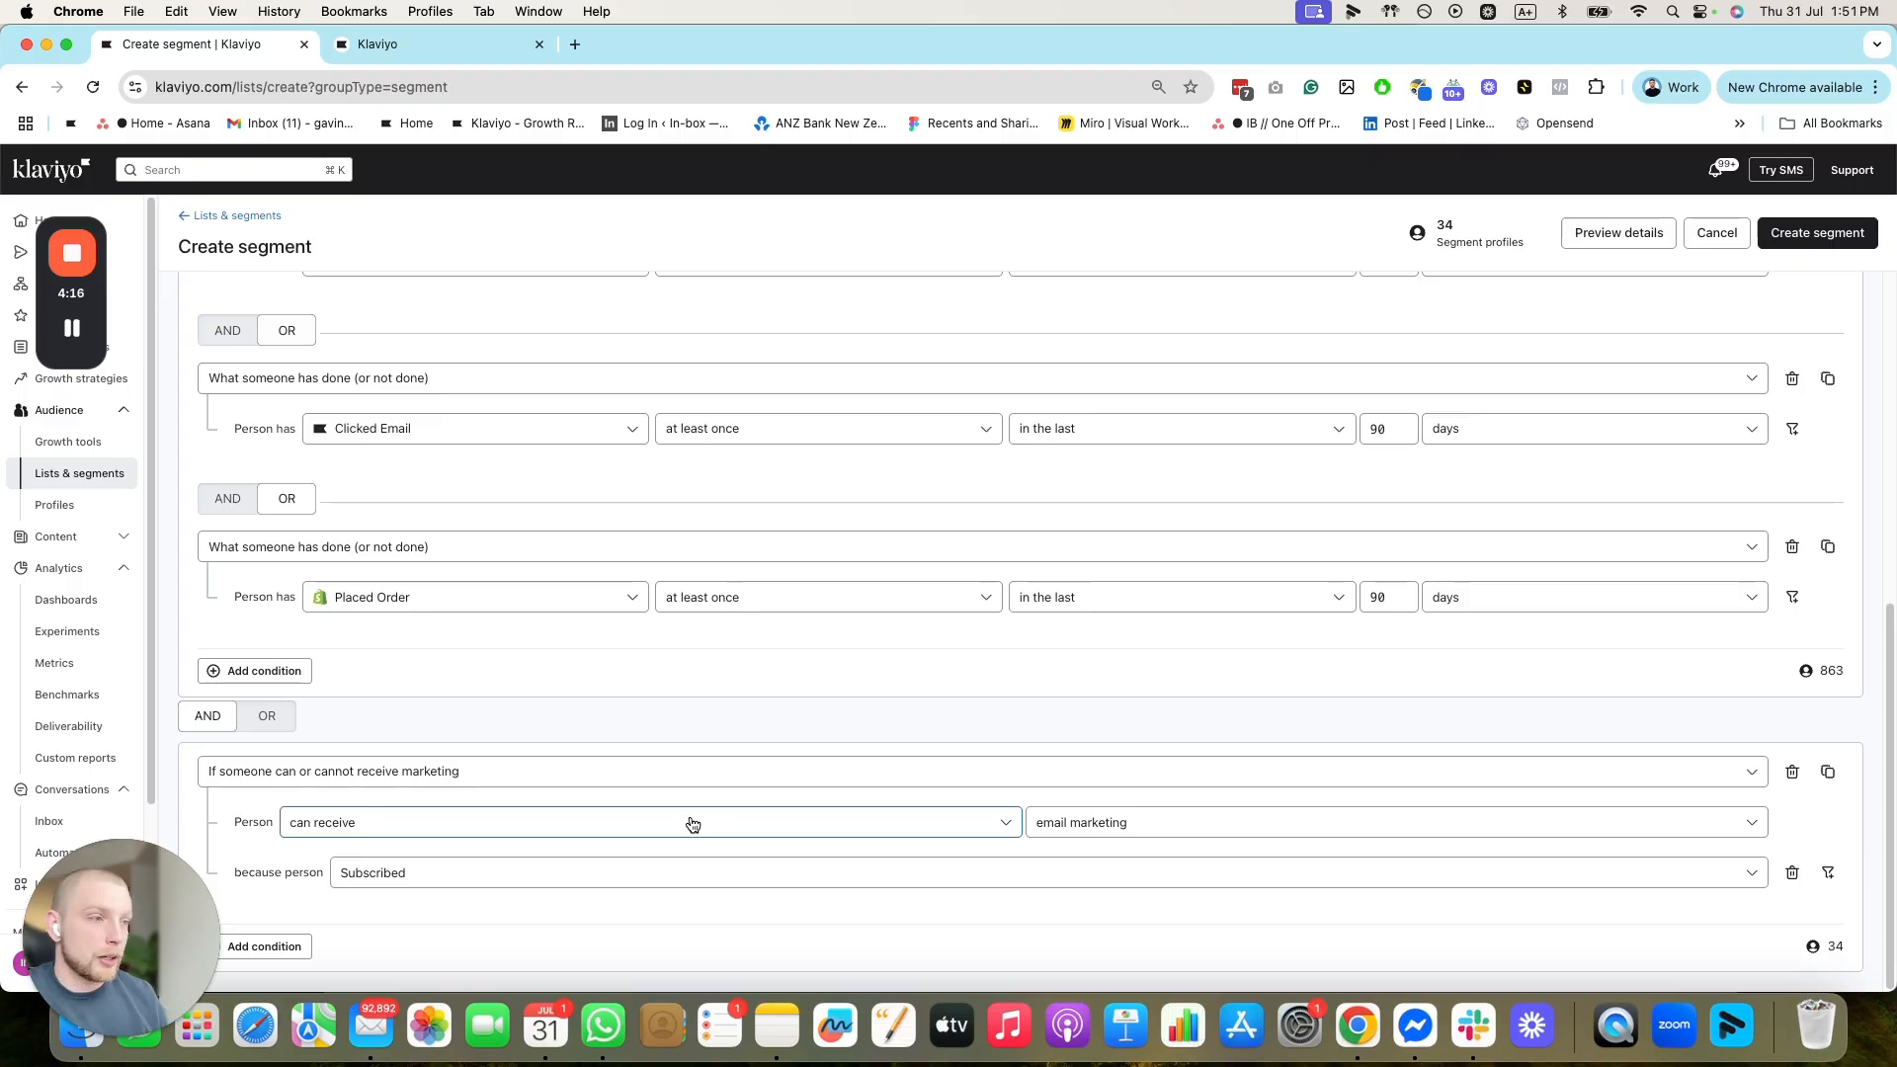
pyautogui.click(1792, 871)
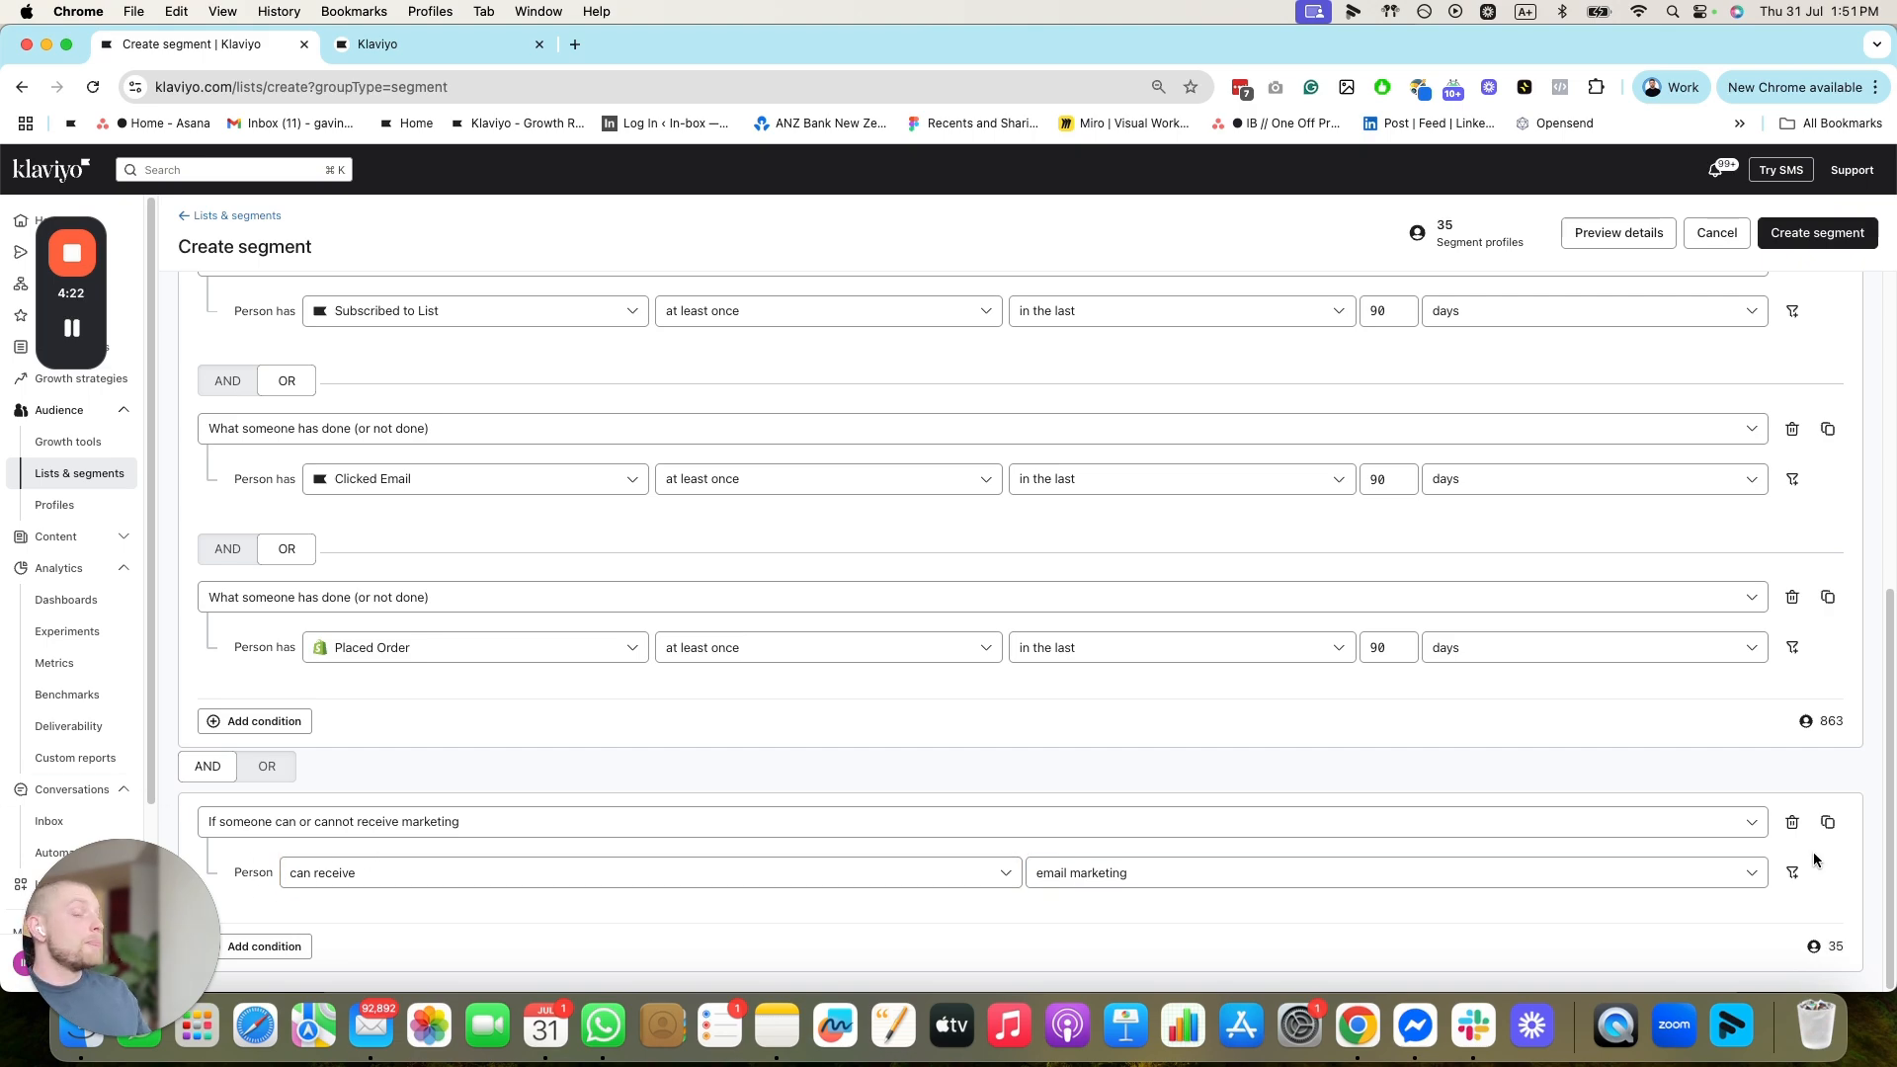
# Restrict the email marketing condition to people who can receive it because they Subscribed, comparing the segment with and without this filter
pyautogui.click(1791, 874)
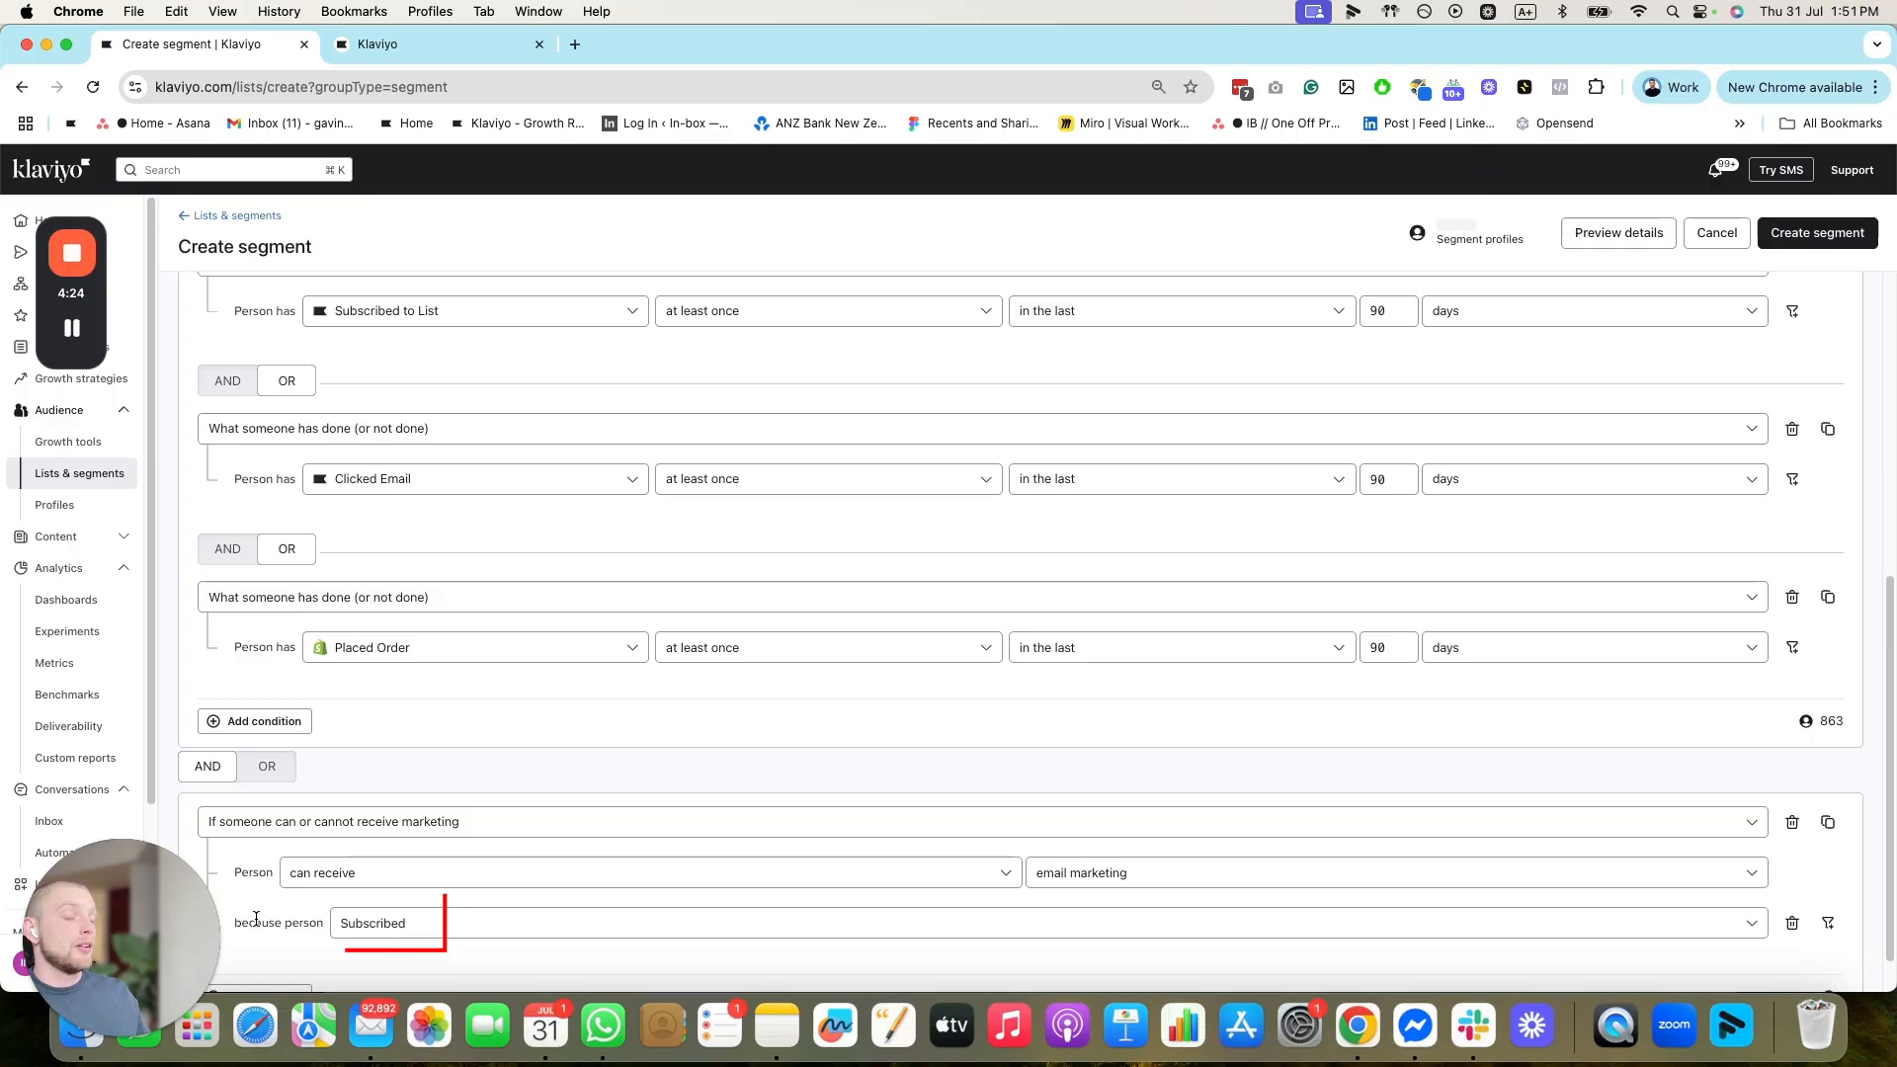
pyautogui.moveTo(255, 921); pyautogui.dragTo(399, 937)
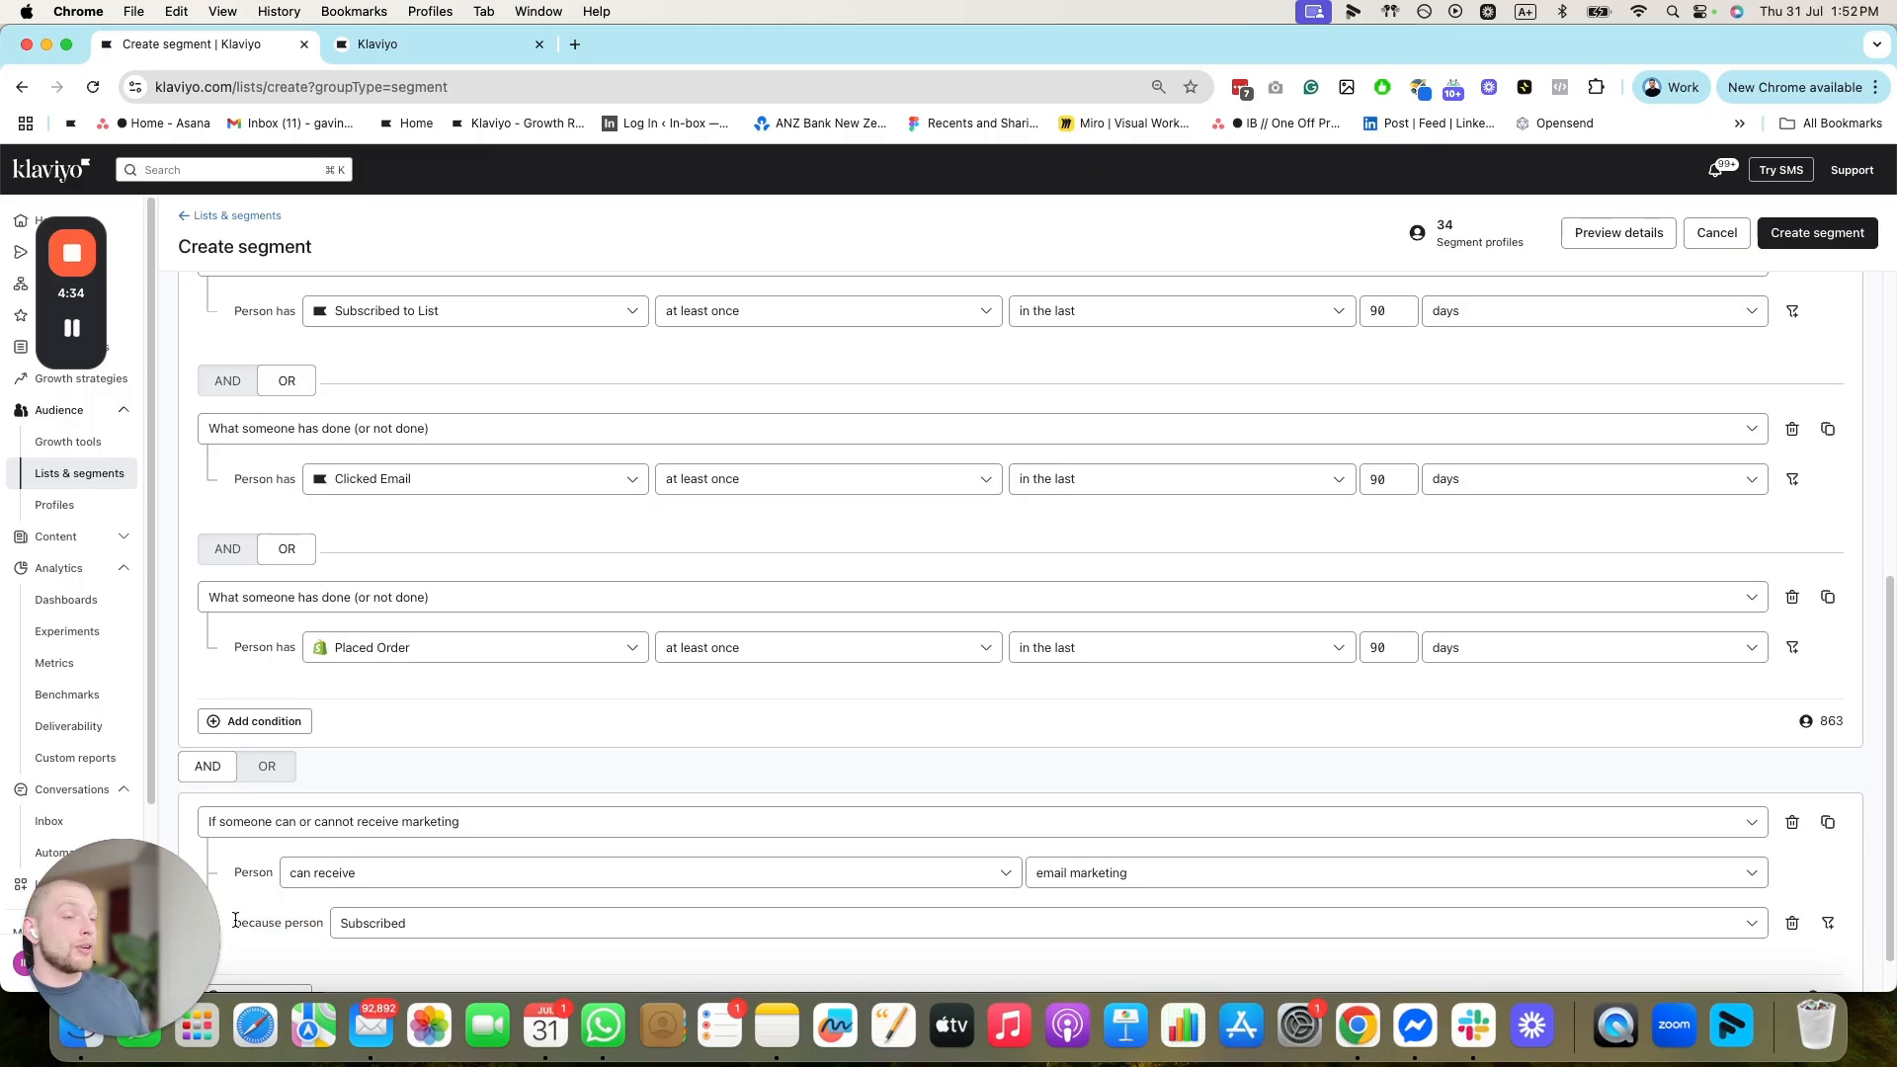
pyautogui.moveTo(236, 919); pyautogui.dragTo(336, 924)
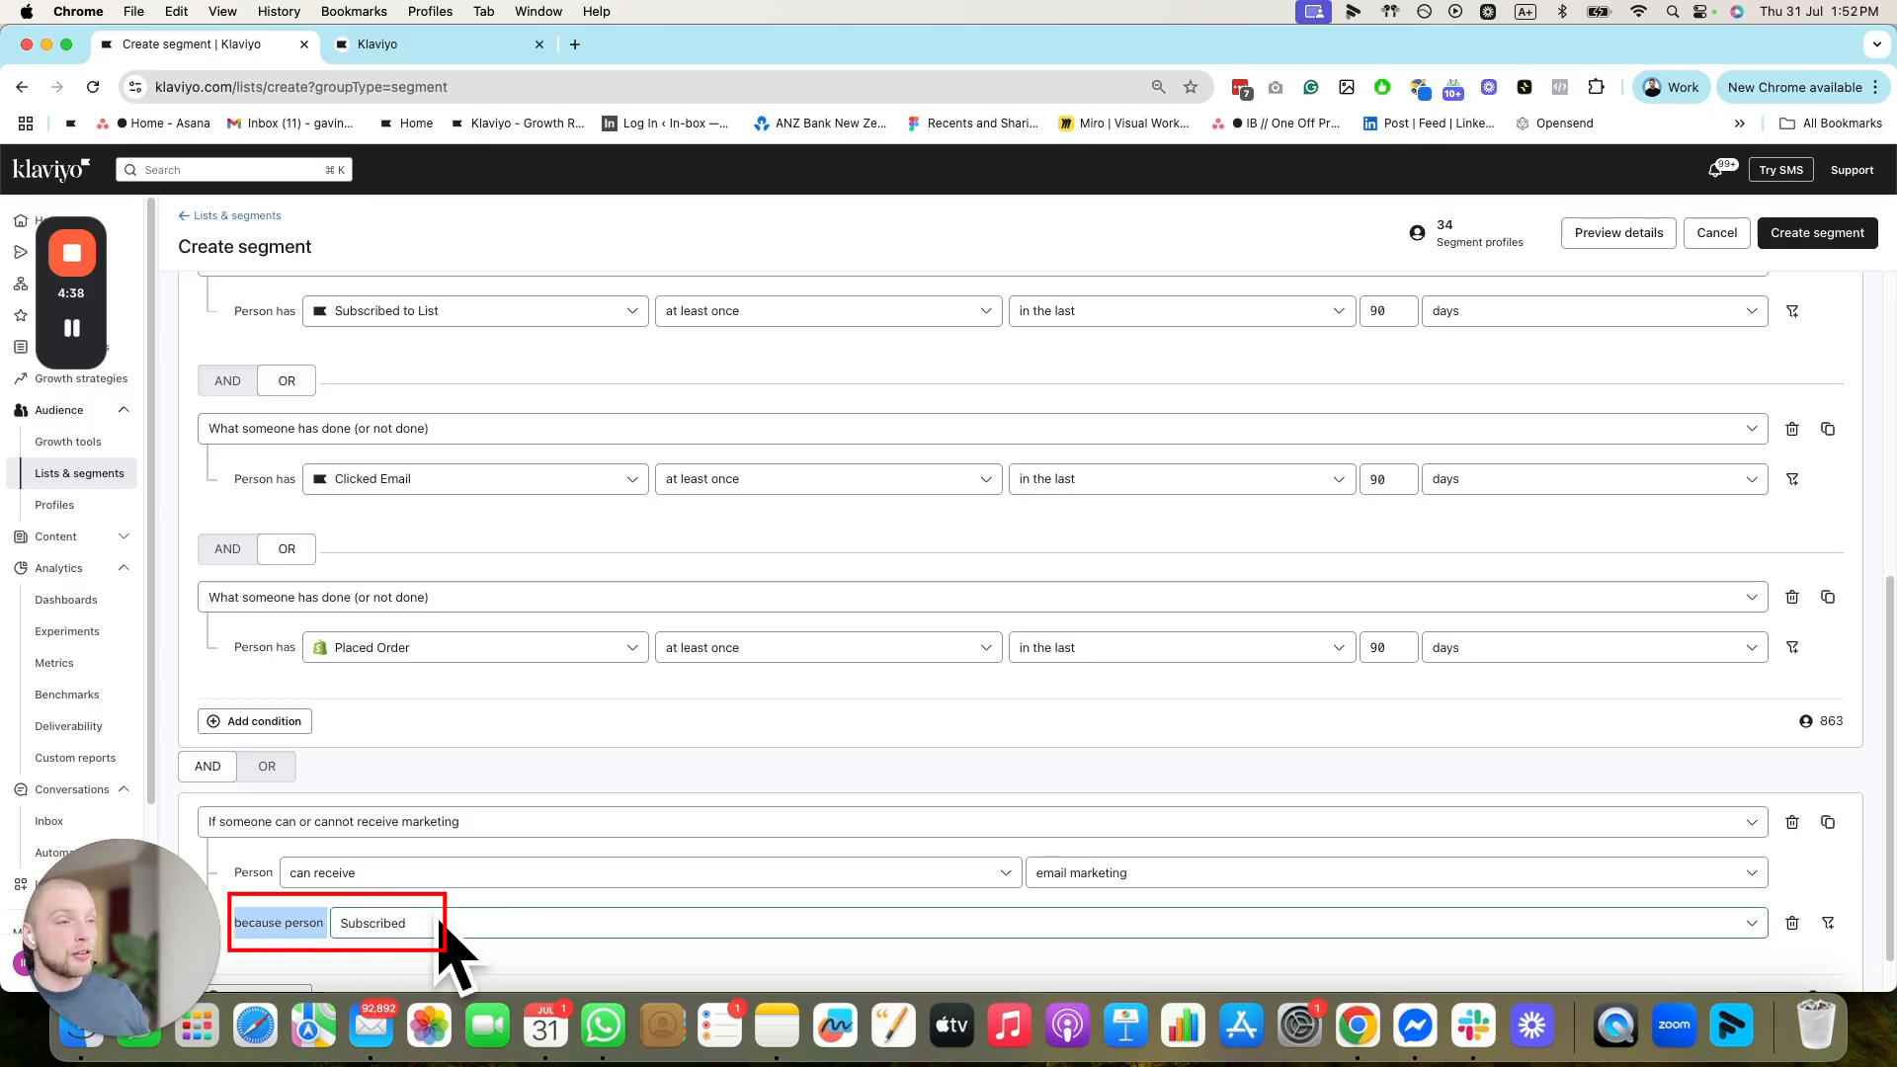
pyautogui.click(1794, 925)
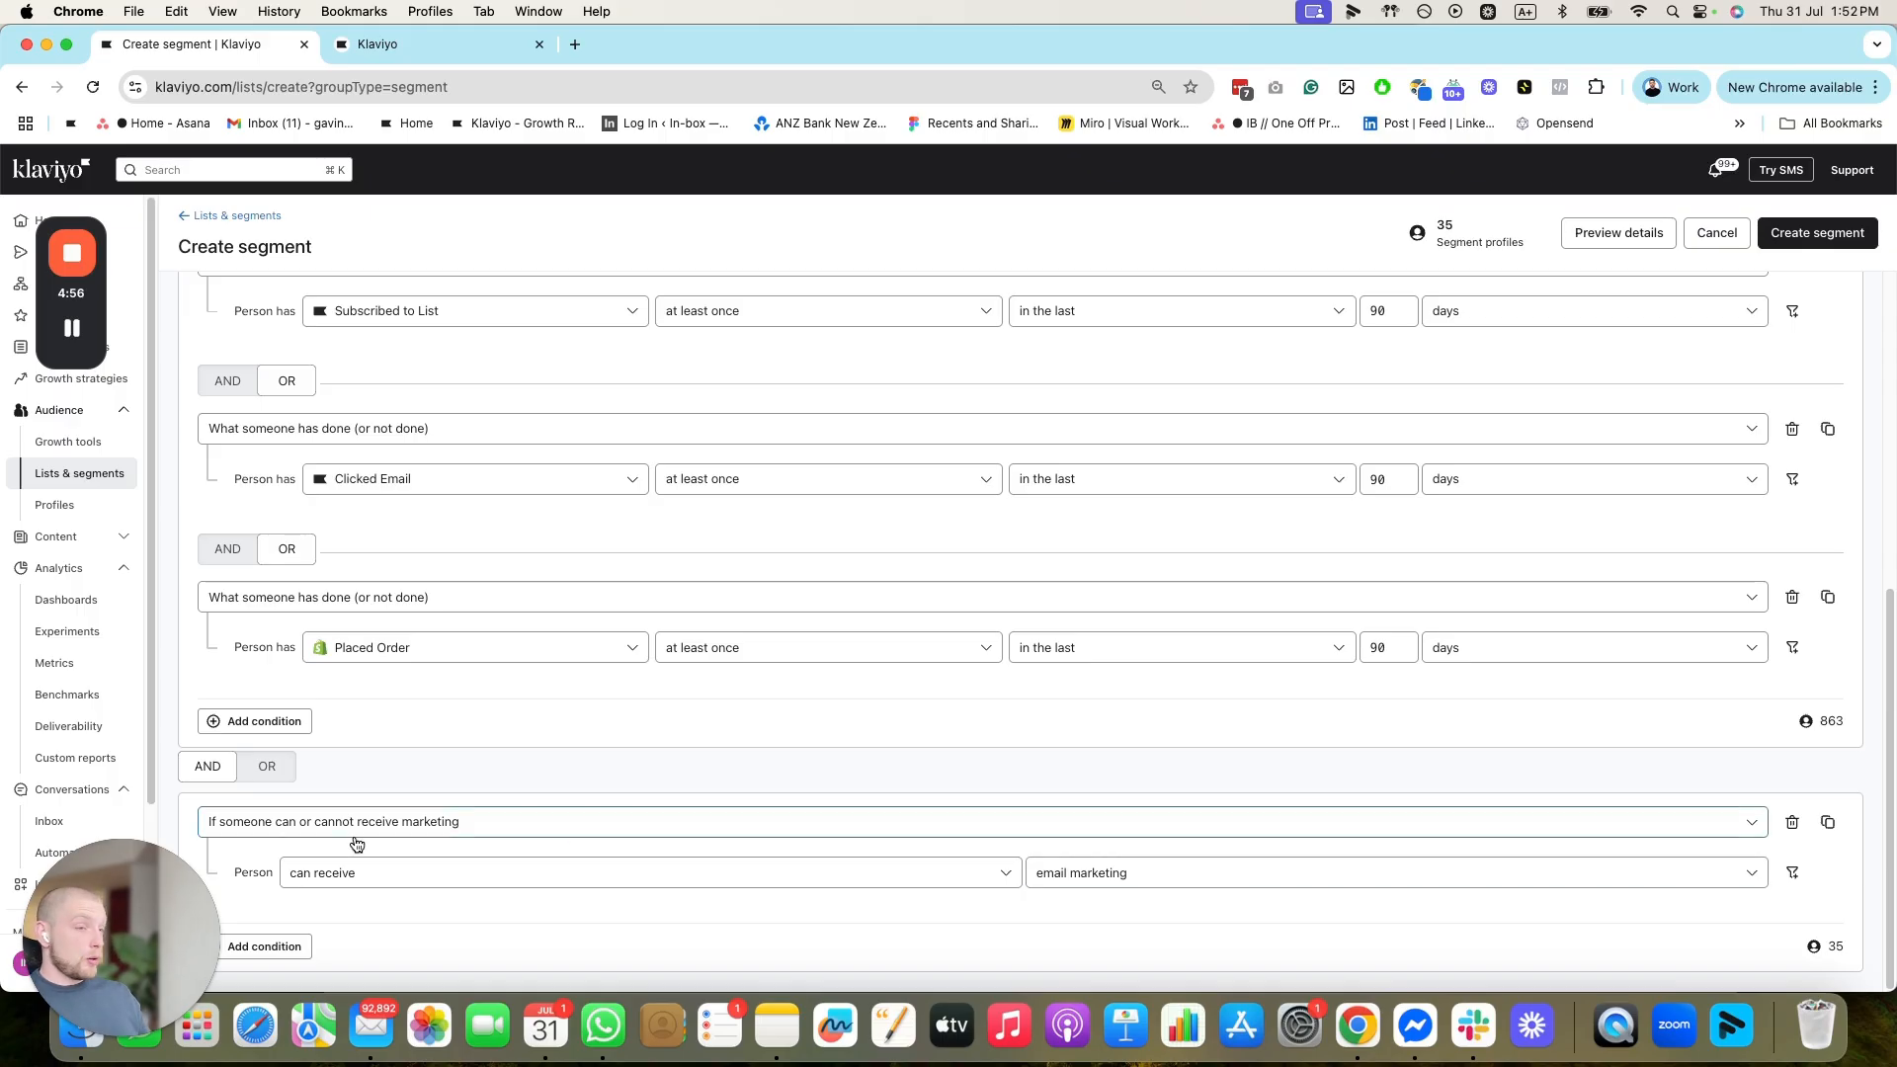
pyautogui.click(1793, 873)
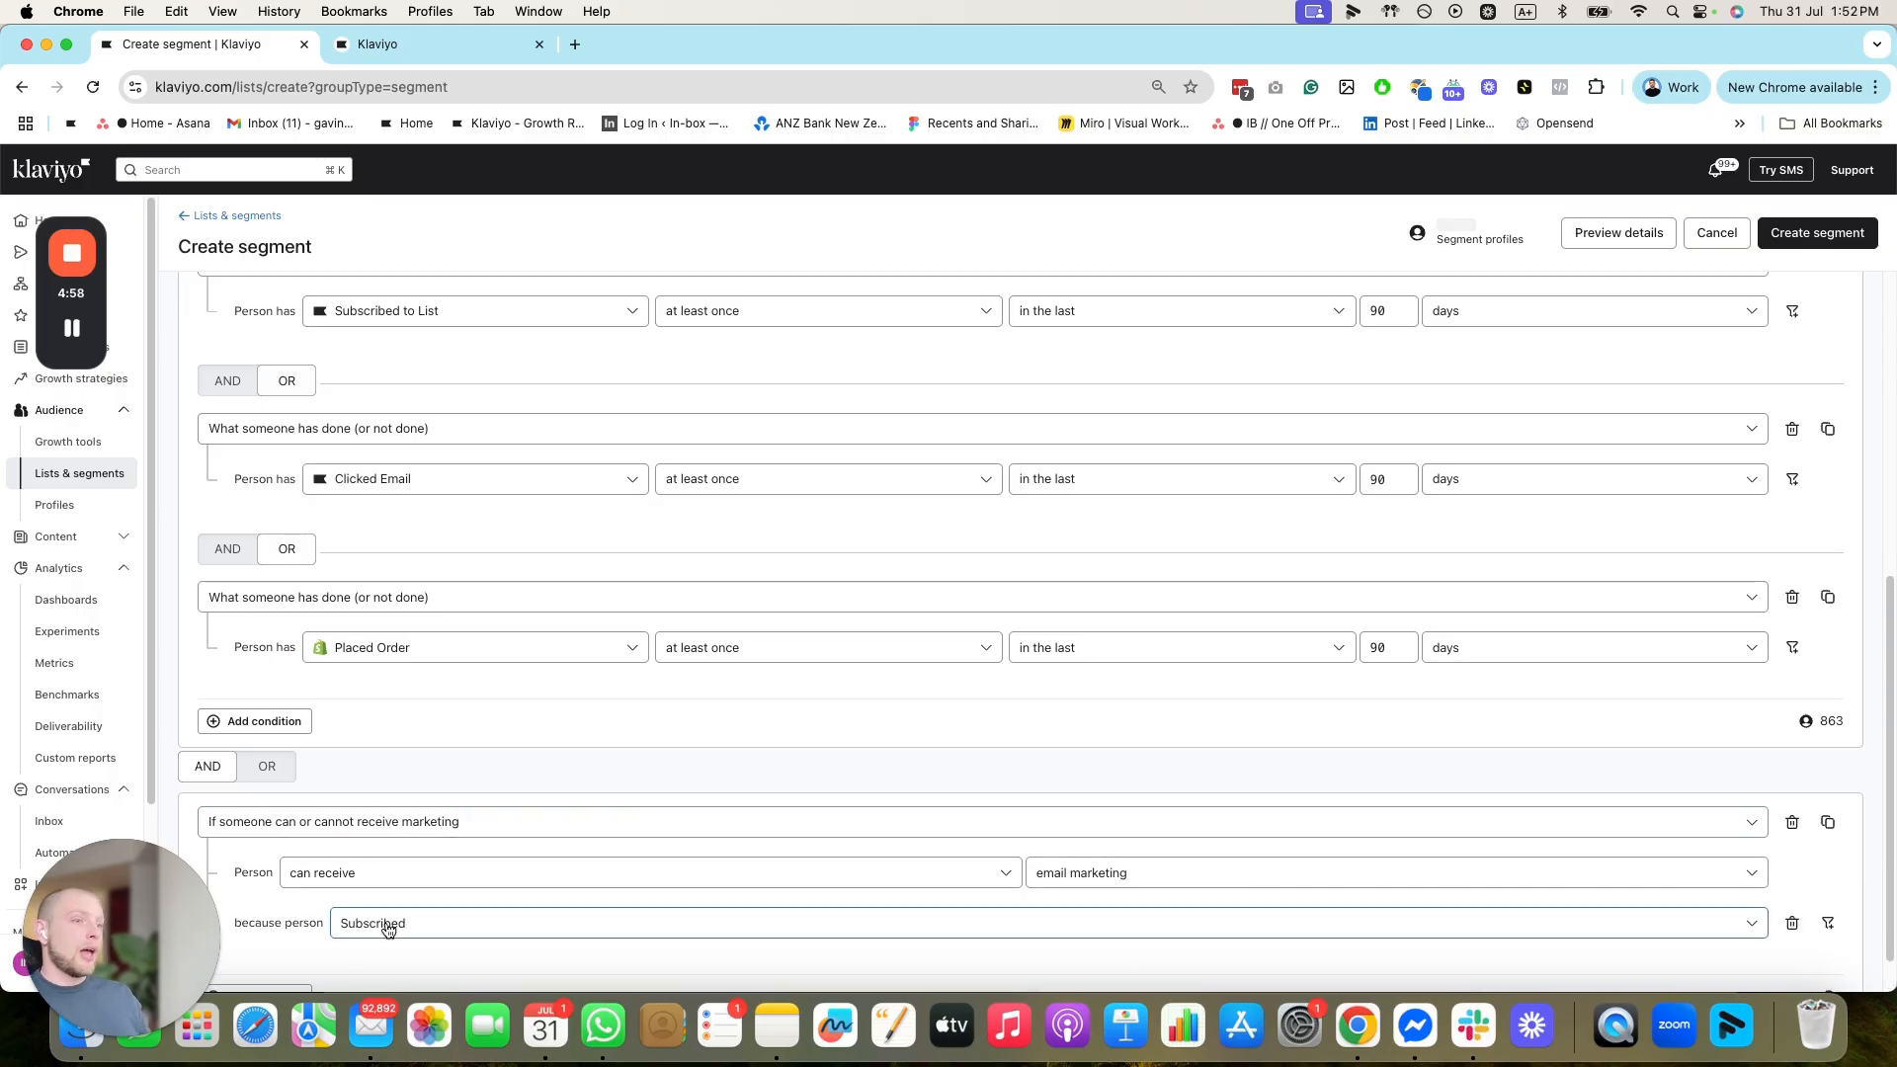
# Check the tags available for the segment without assigning one, and create the "90 day engage" segment
pyautogui.scroll(3, 910, 491)
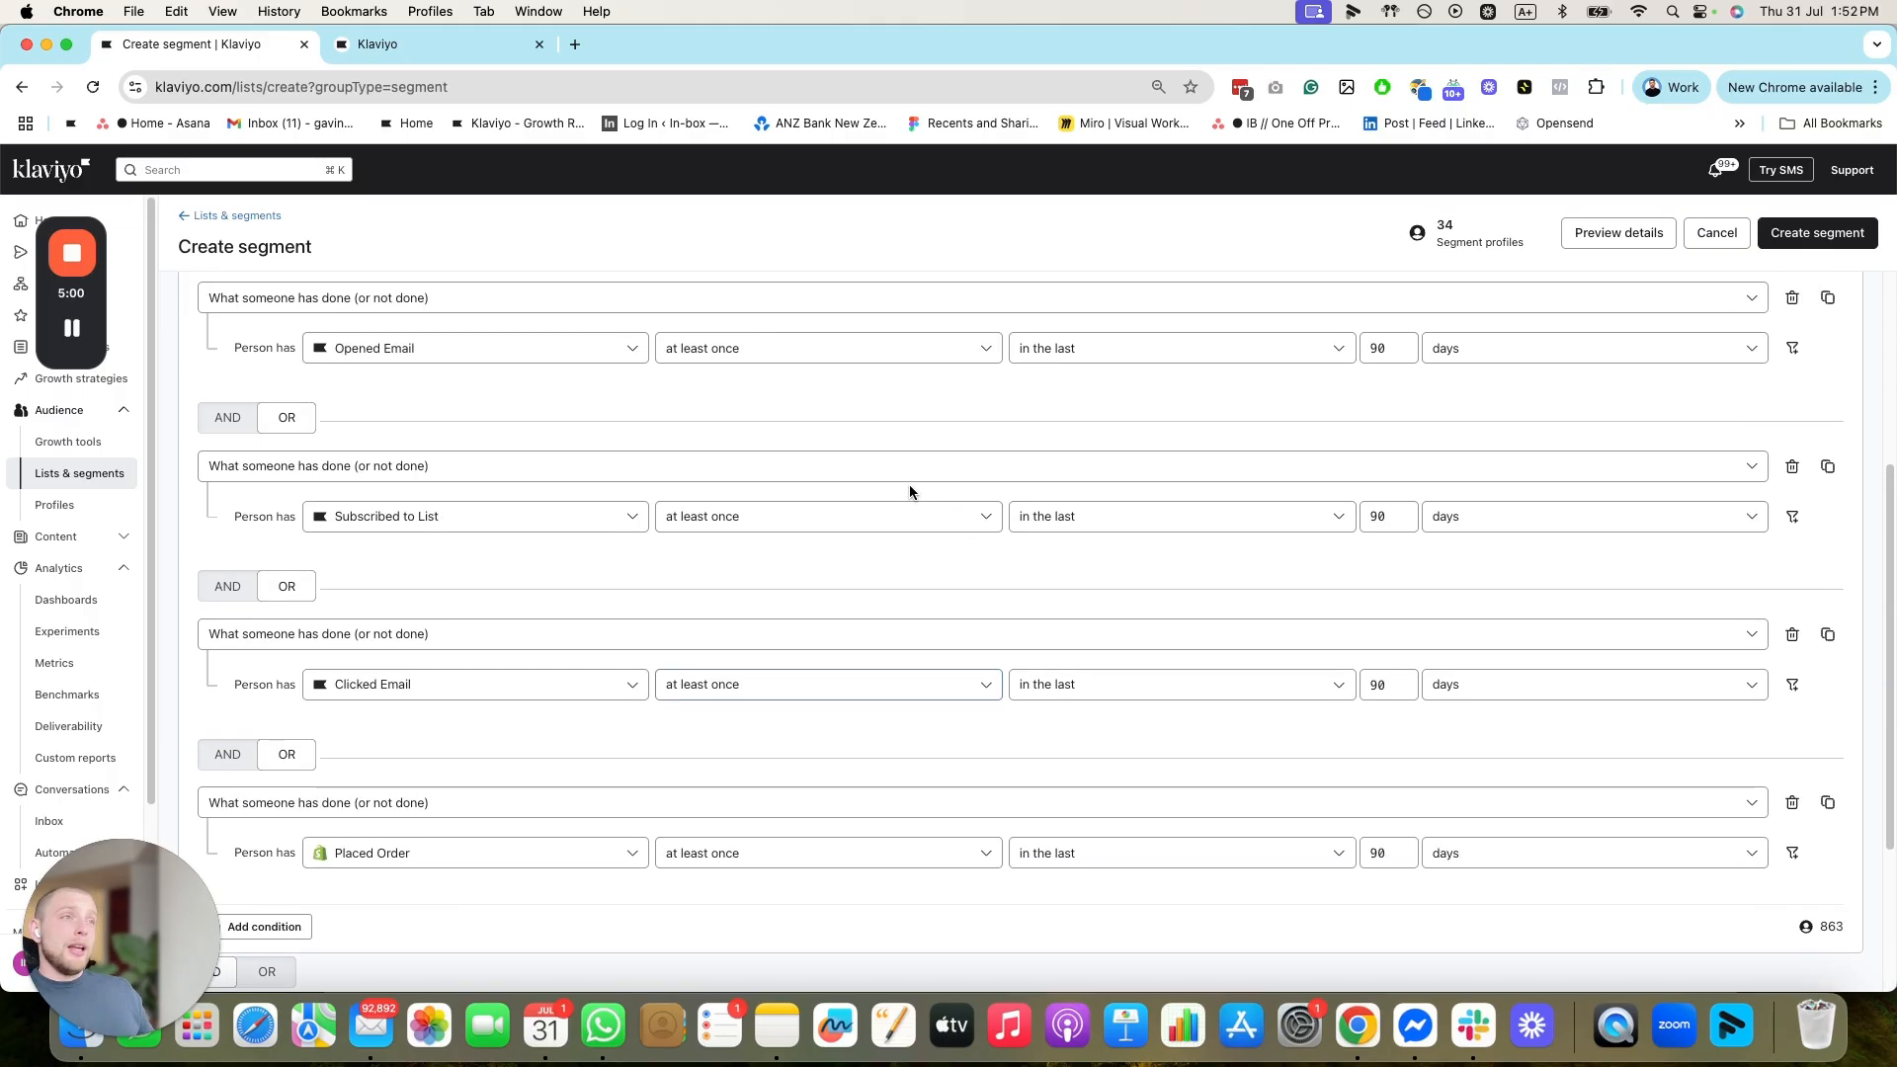
pyautogui.scroll(5, 910, 491)
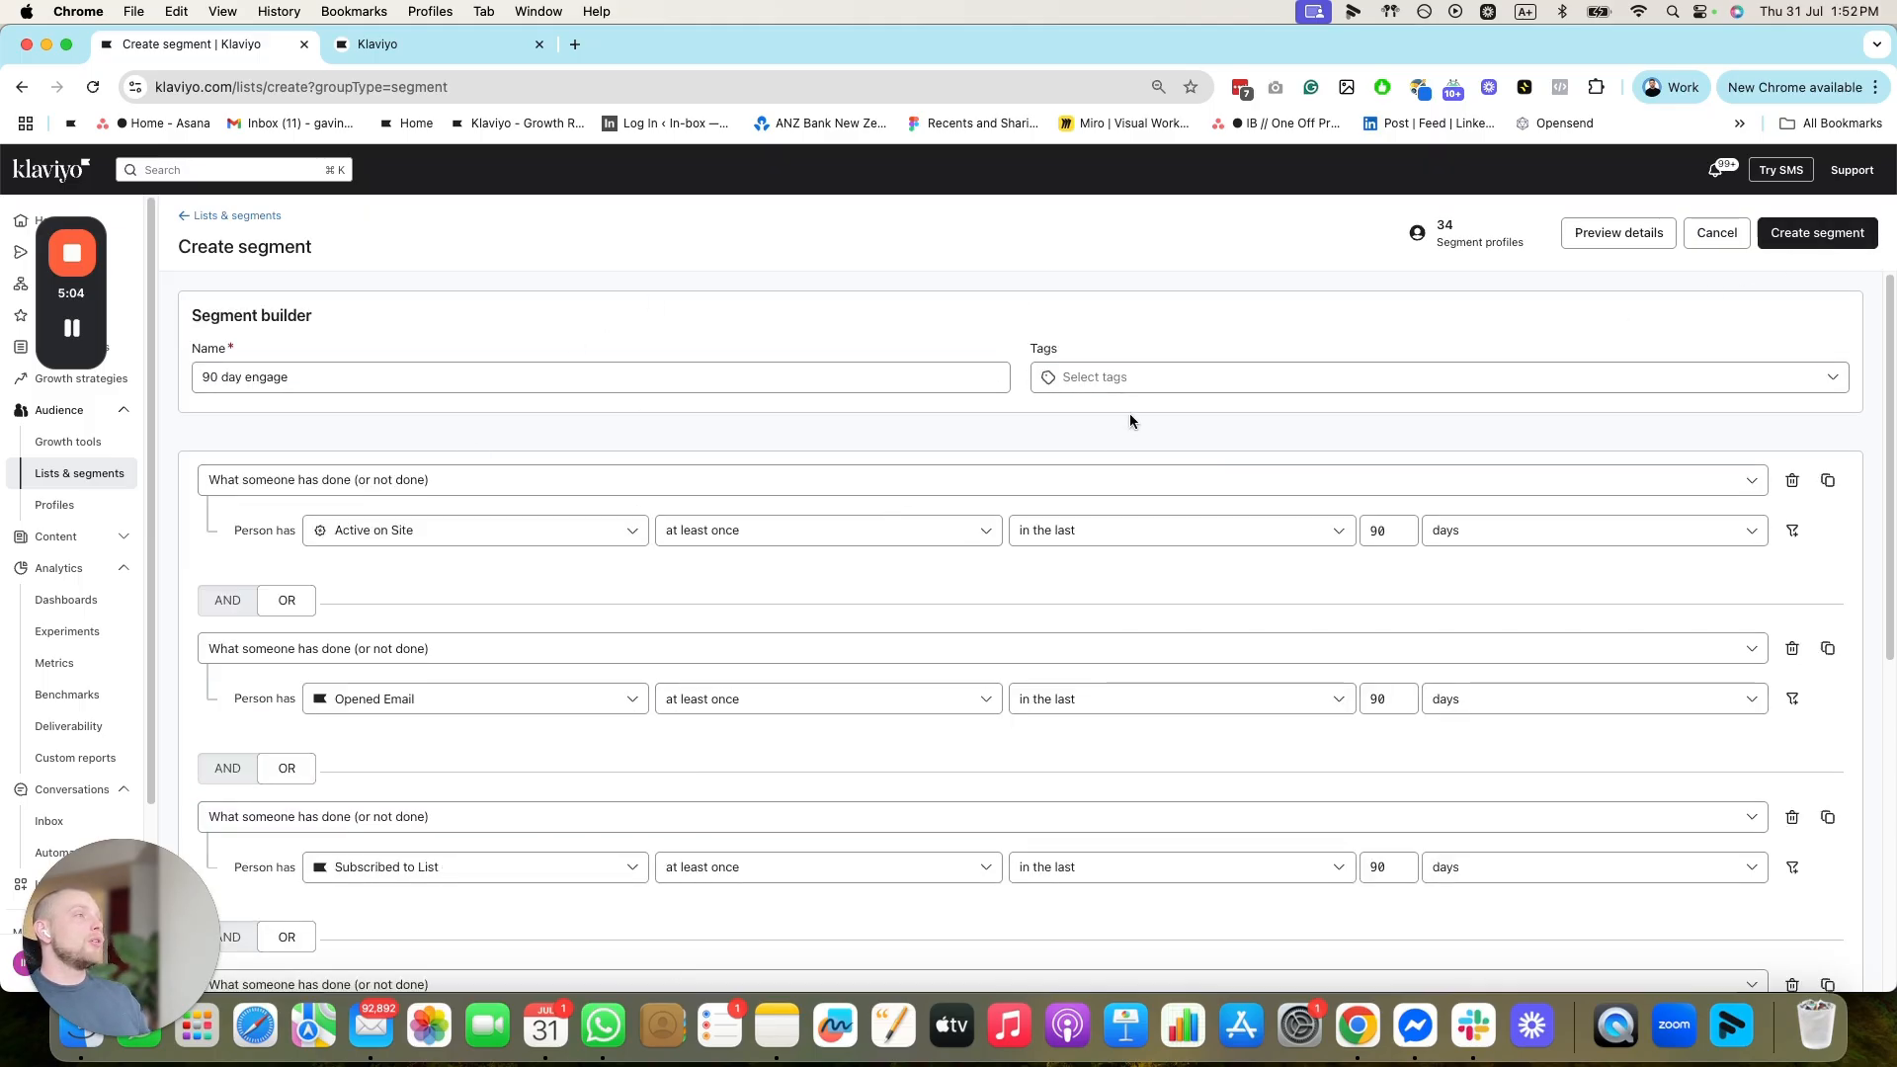
pyautogui.click(1128, 378)
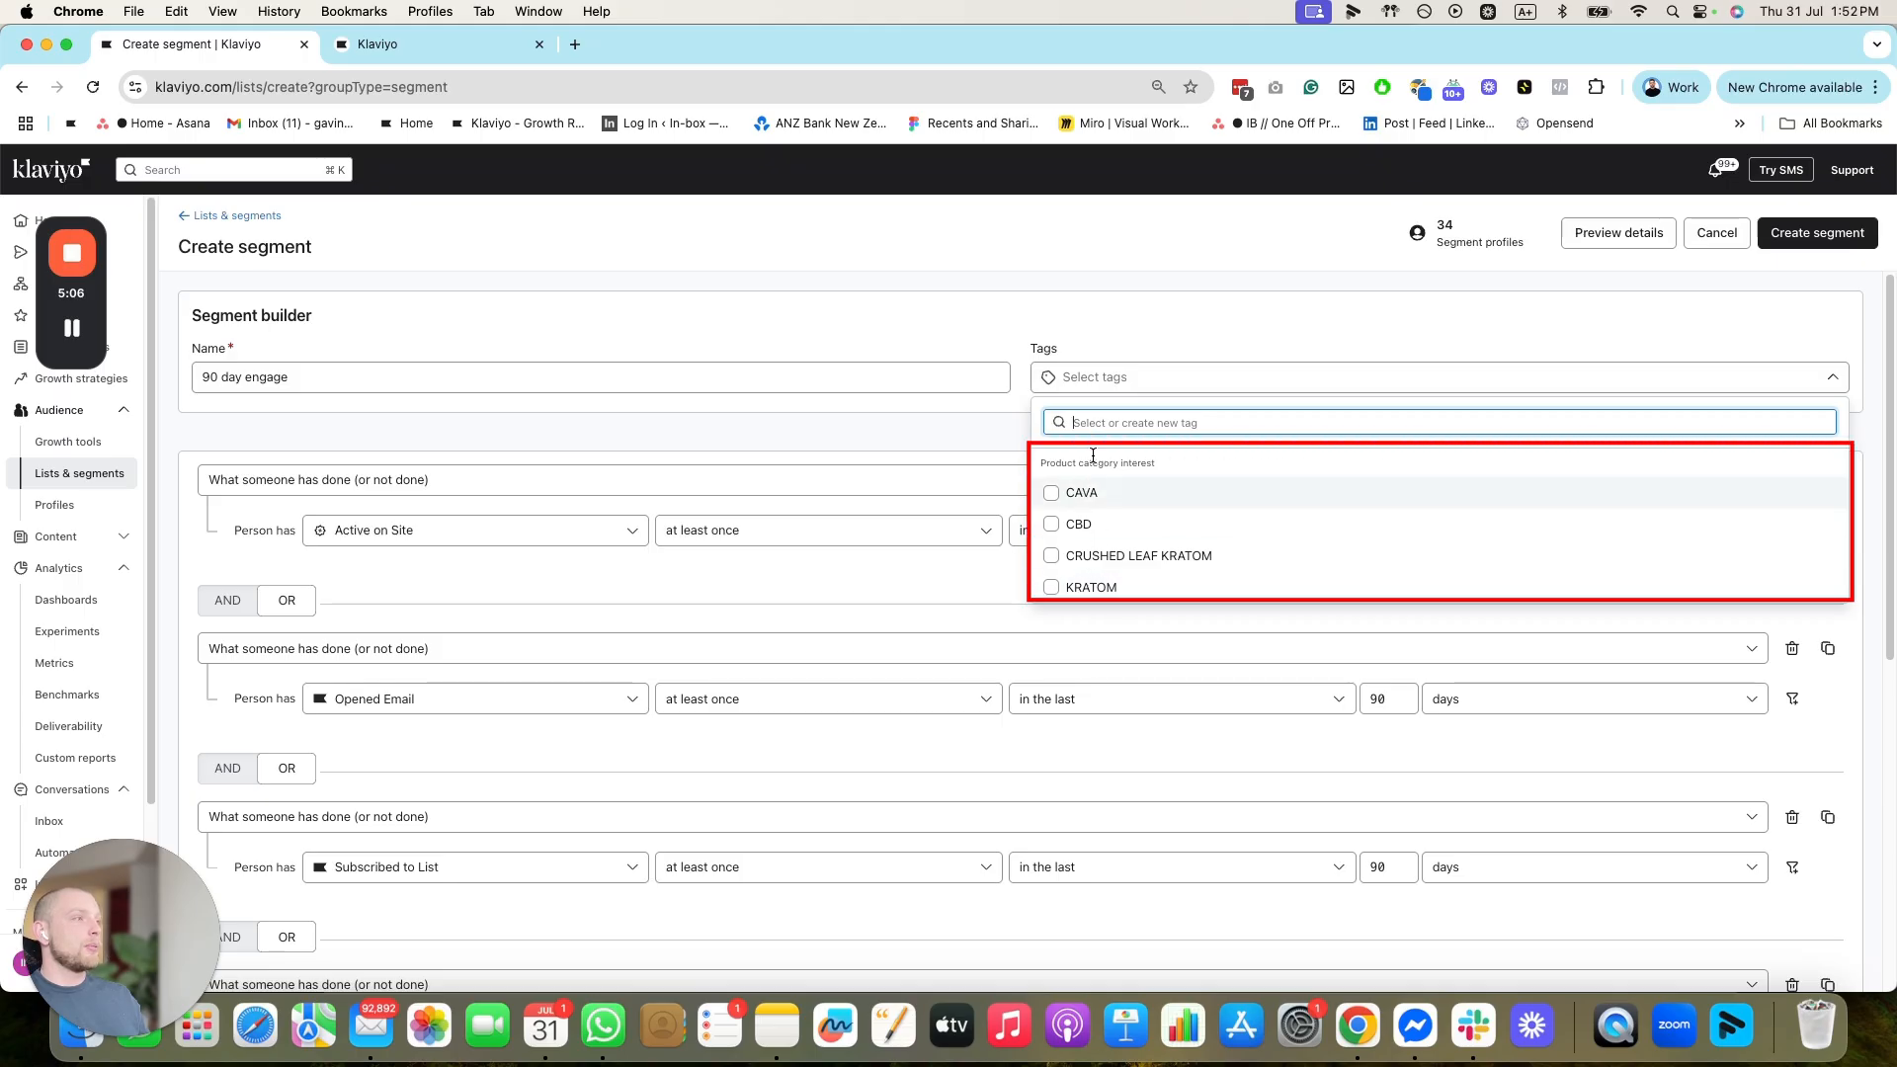
pyautogui.click(895, 425)
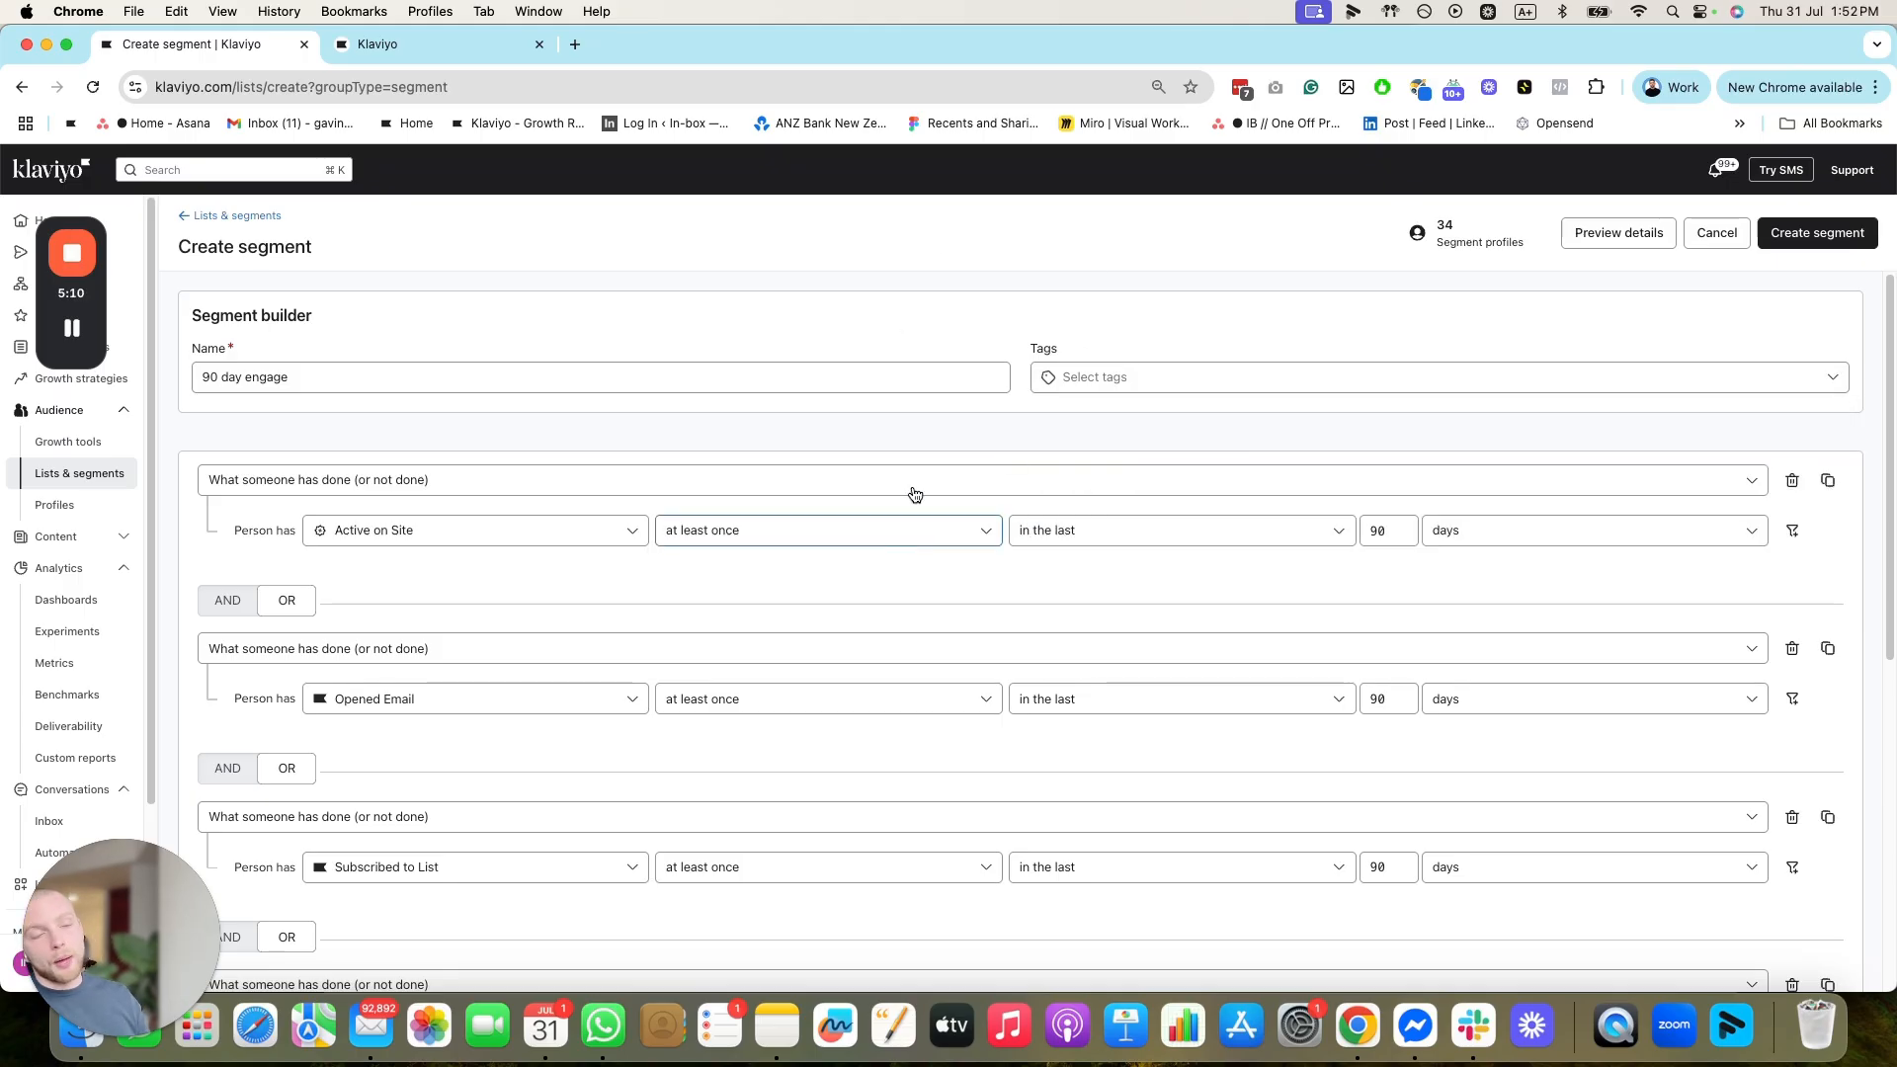
pyautogui.click(1845, 233)
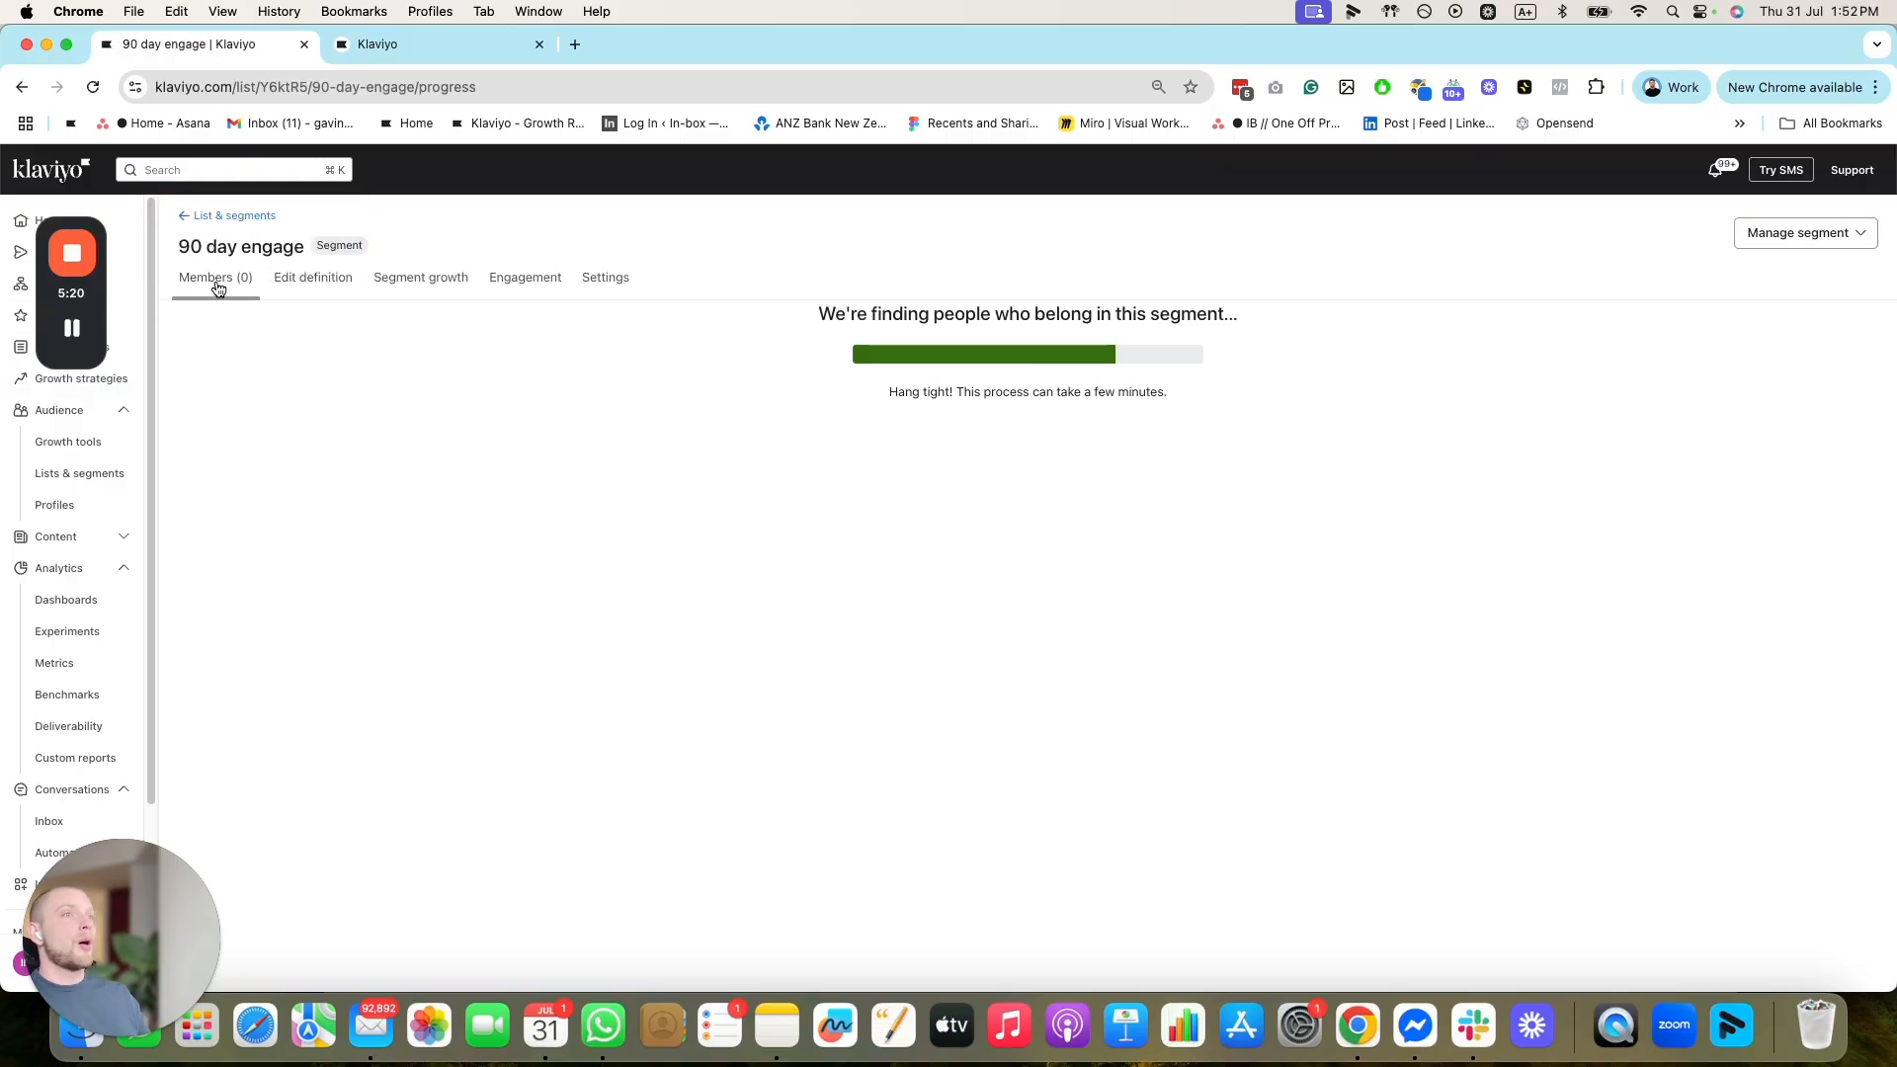
# Review the Engagement and Segment growth reports of the "90 day engage" segment
pyautogui.click(515, 281)
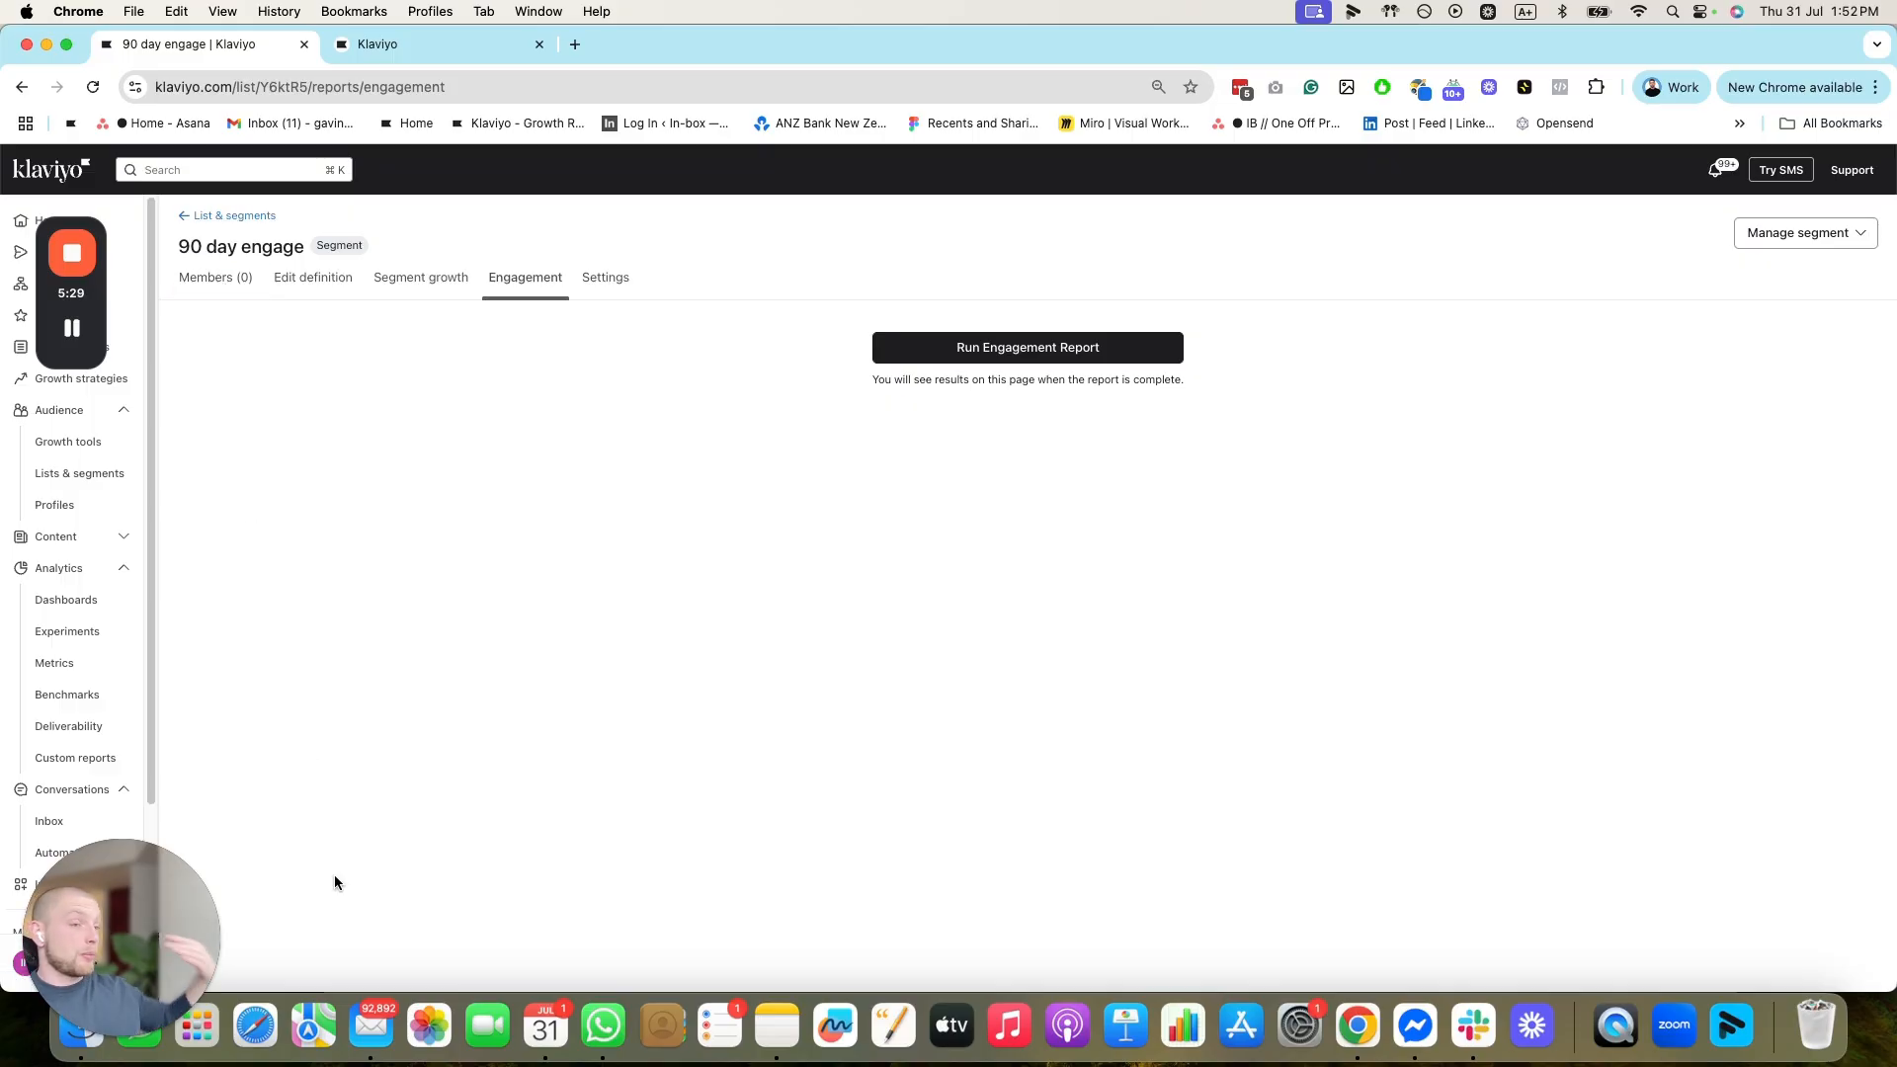
pyautogui.click(396, 274)
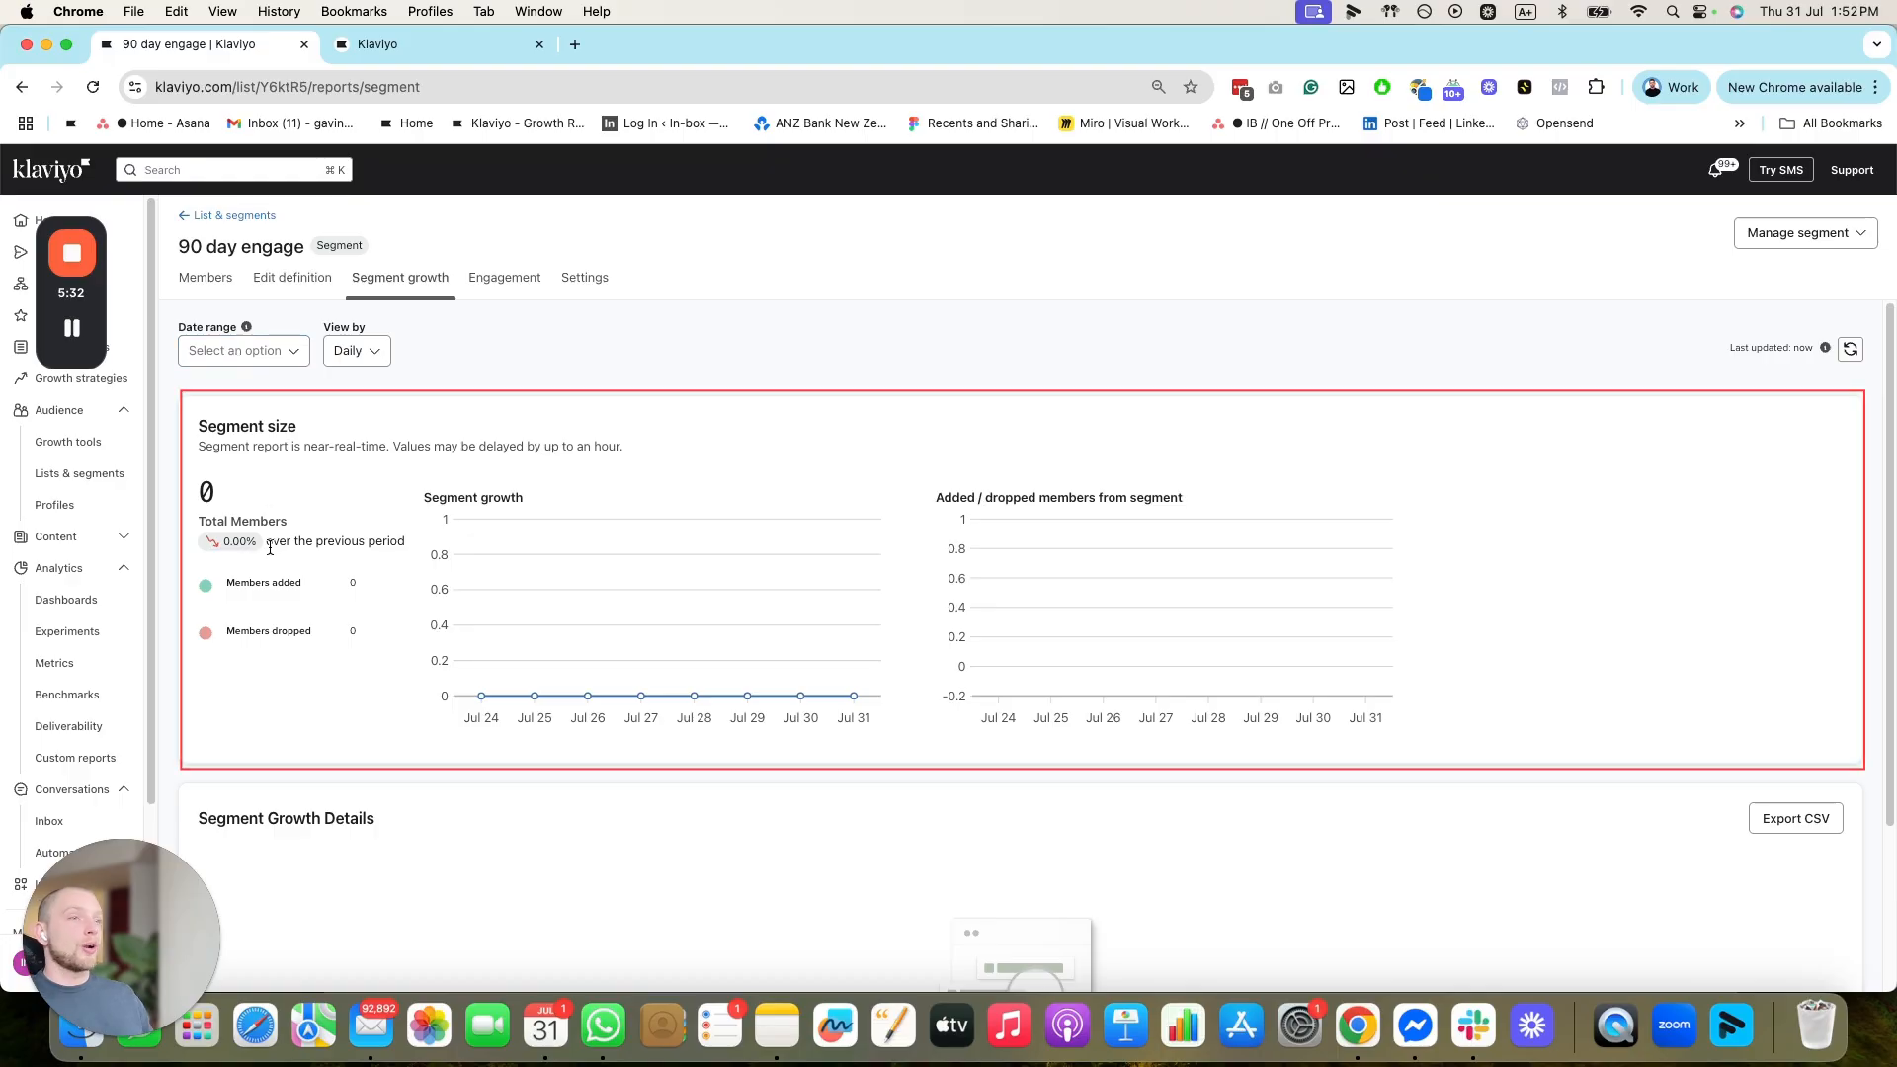
pyautogui.scroll(-3, 494, 710)
pyautogui.scroll(3, 494, 712)
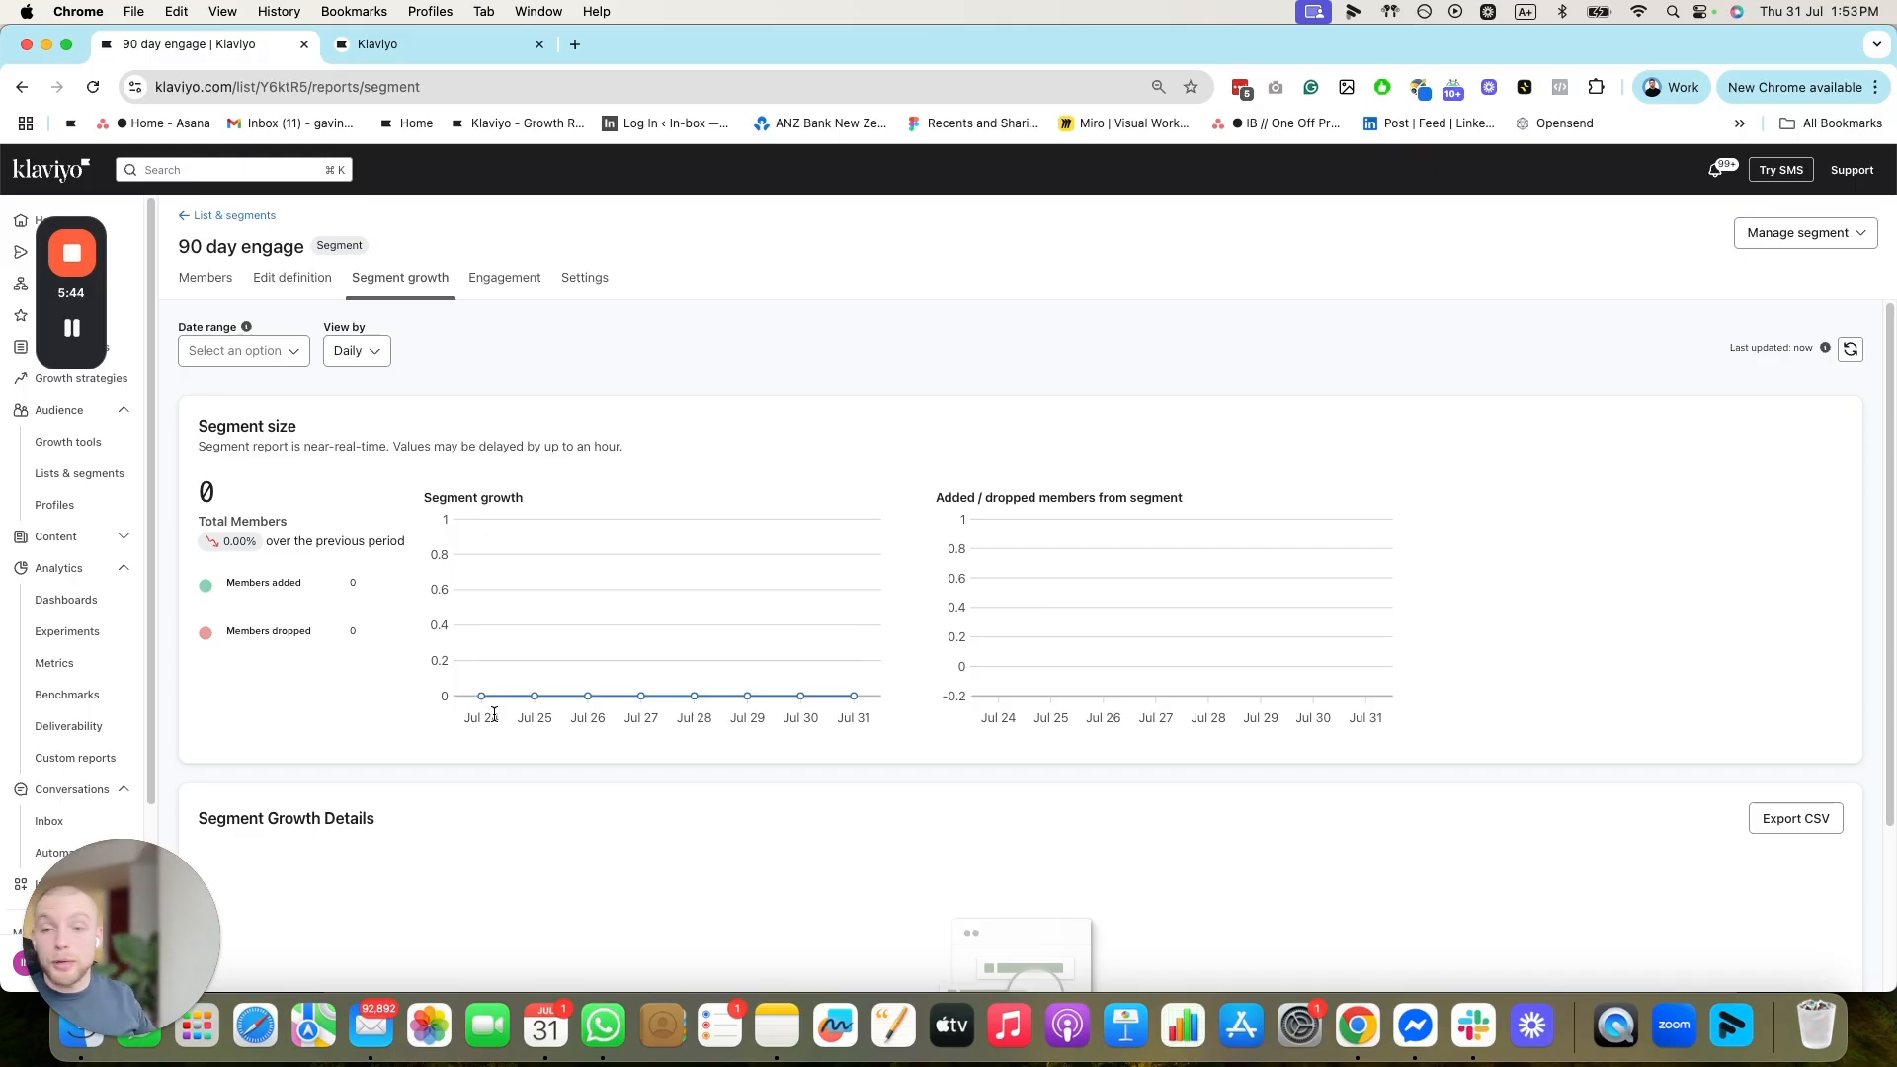
pyautogui.click(502, 280)
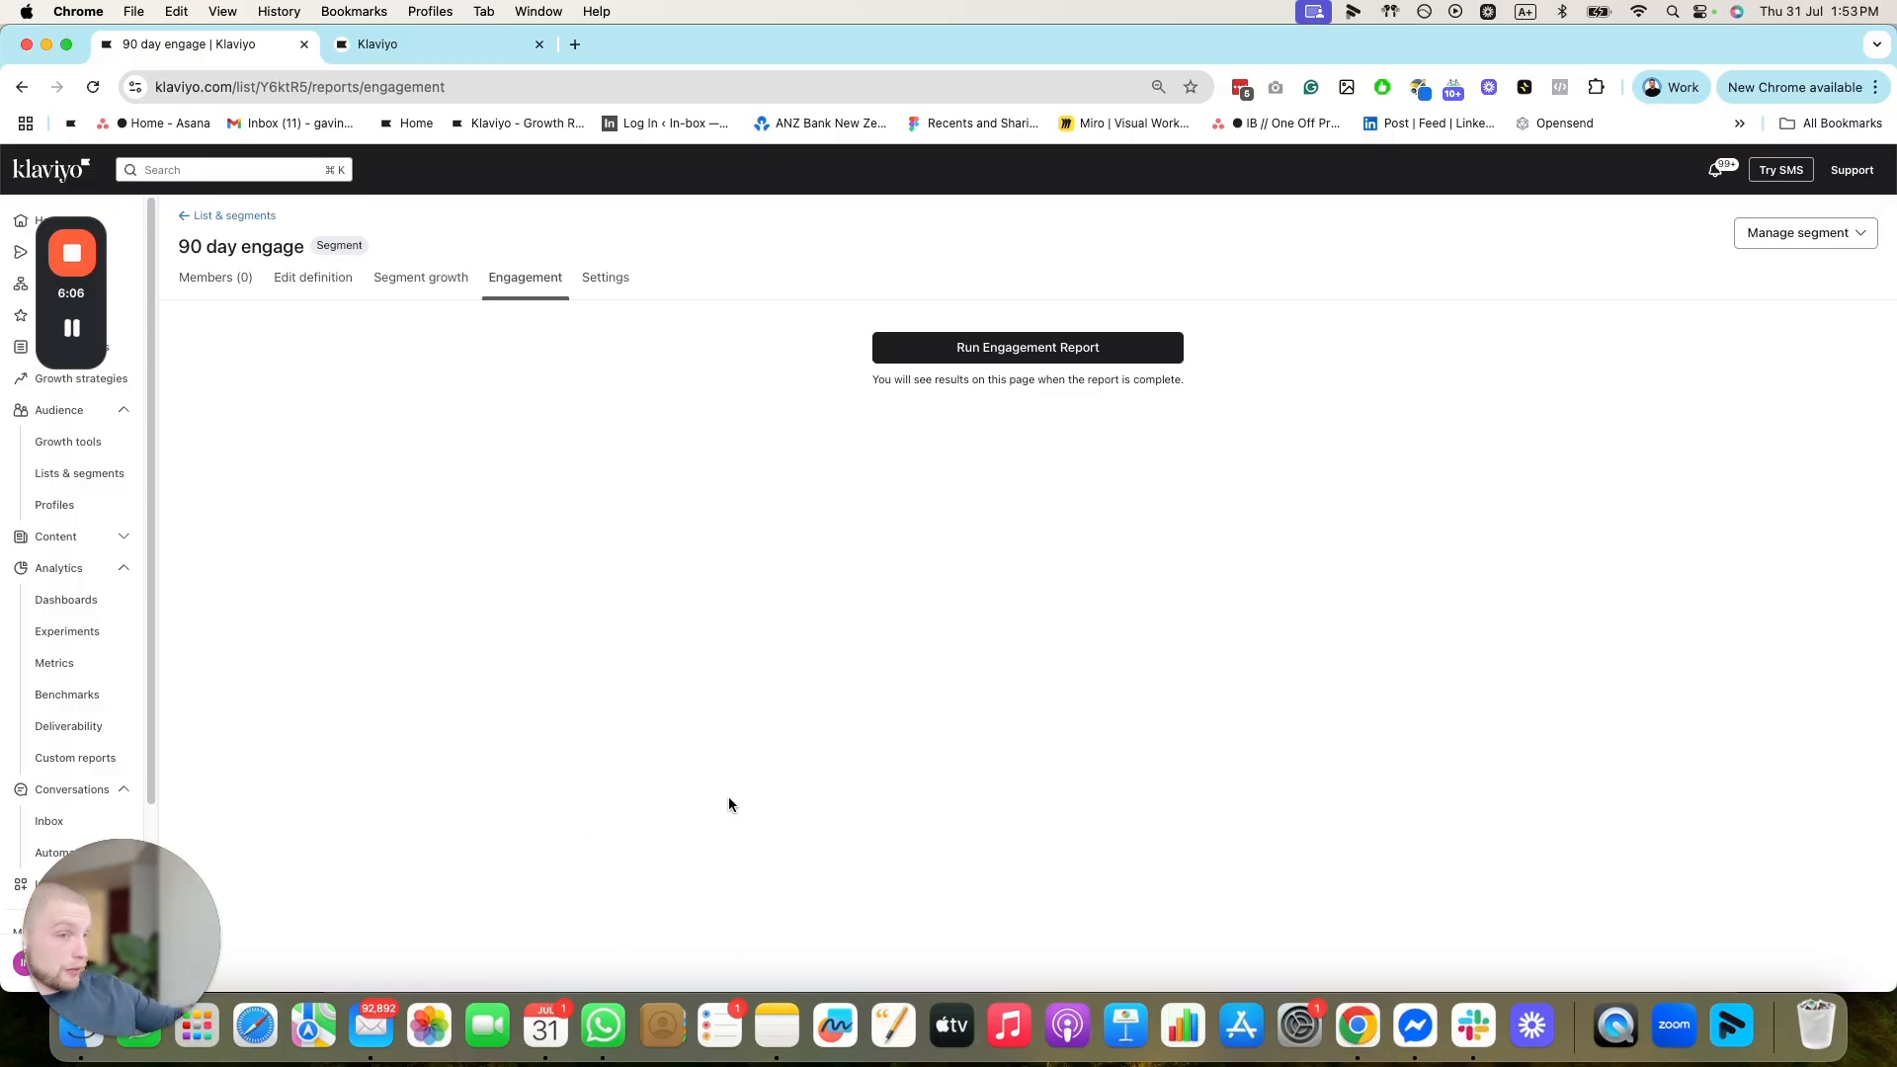
# View the segment's settings and examine its audience sync integrations for advertising platforms
pyautogui.click(601, 275)
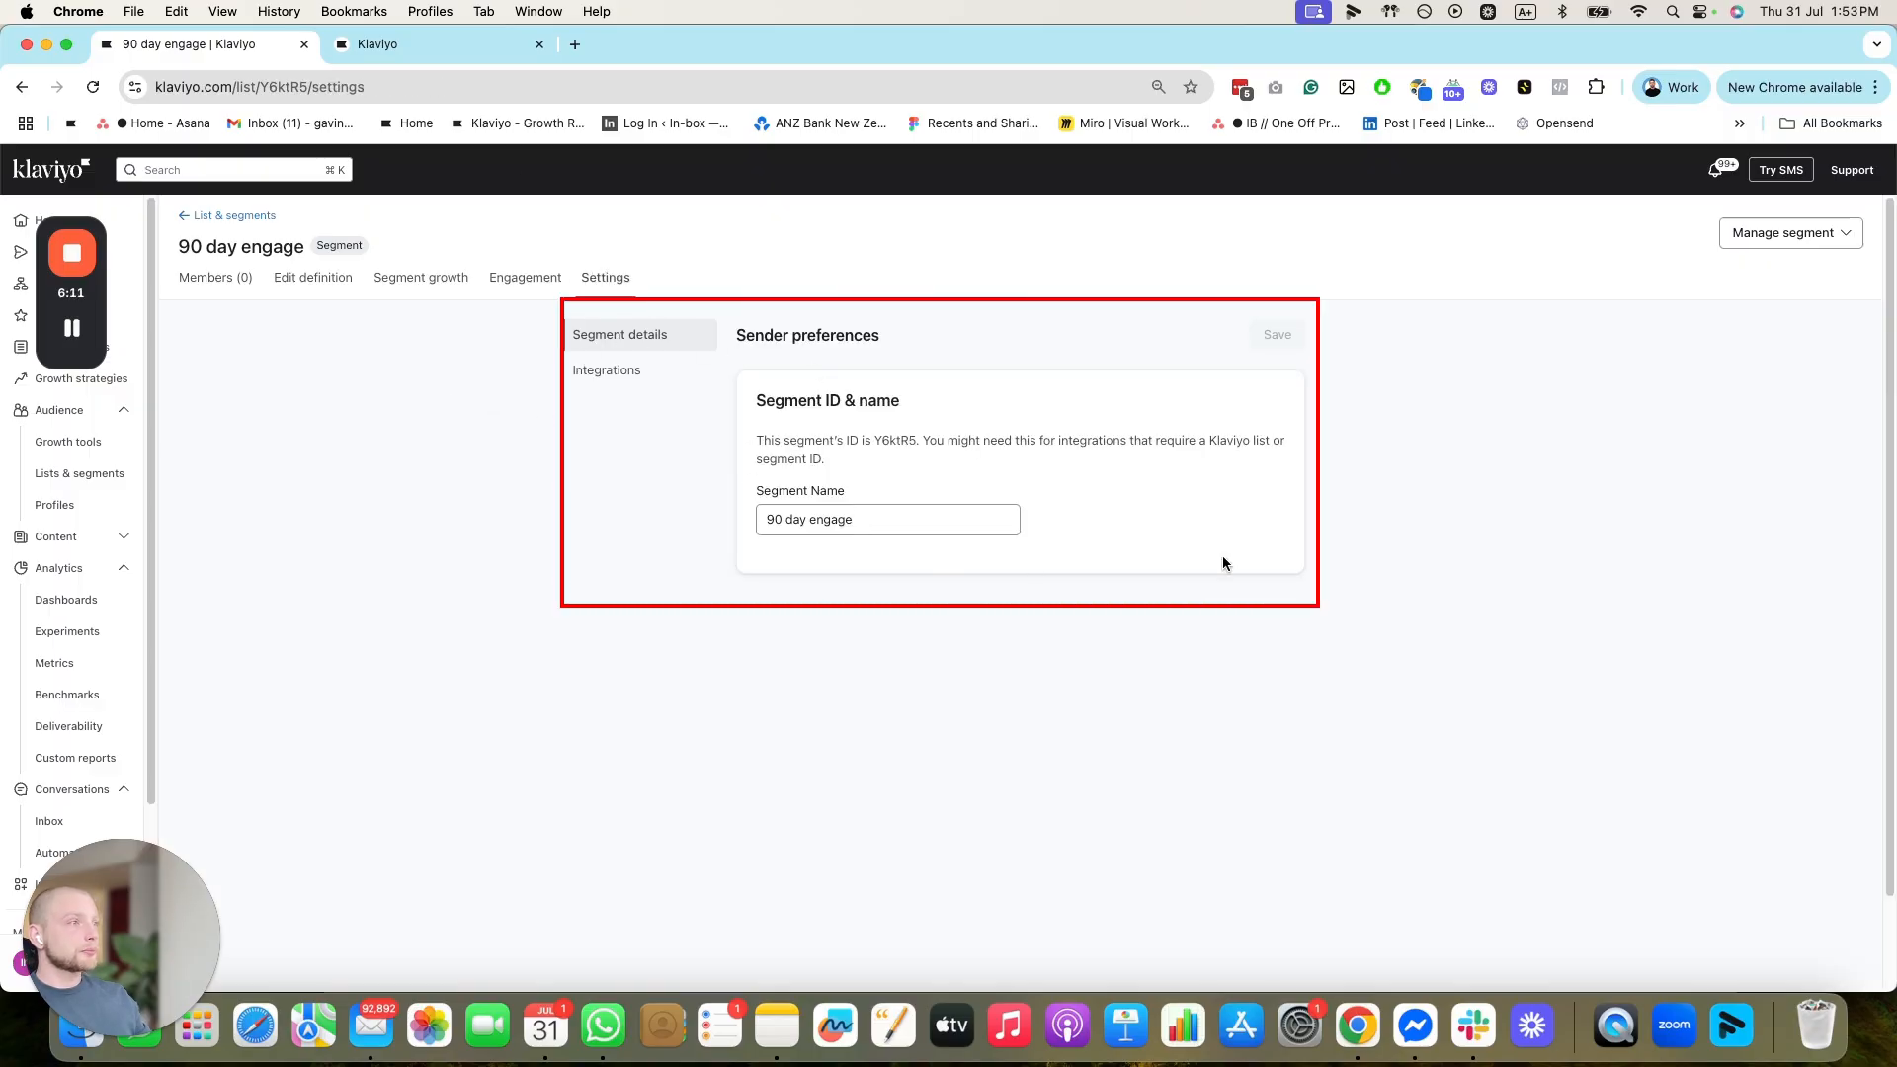
pyautogui.click(625, 368)
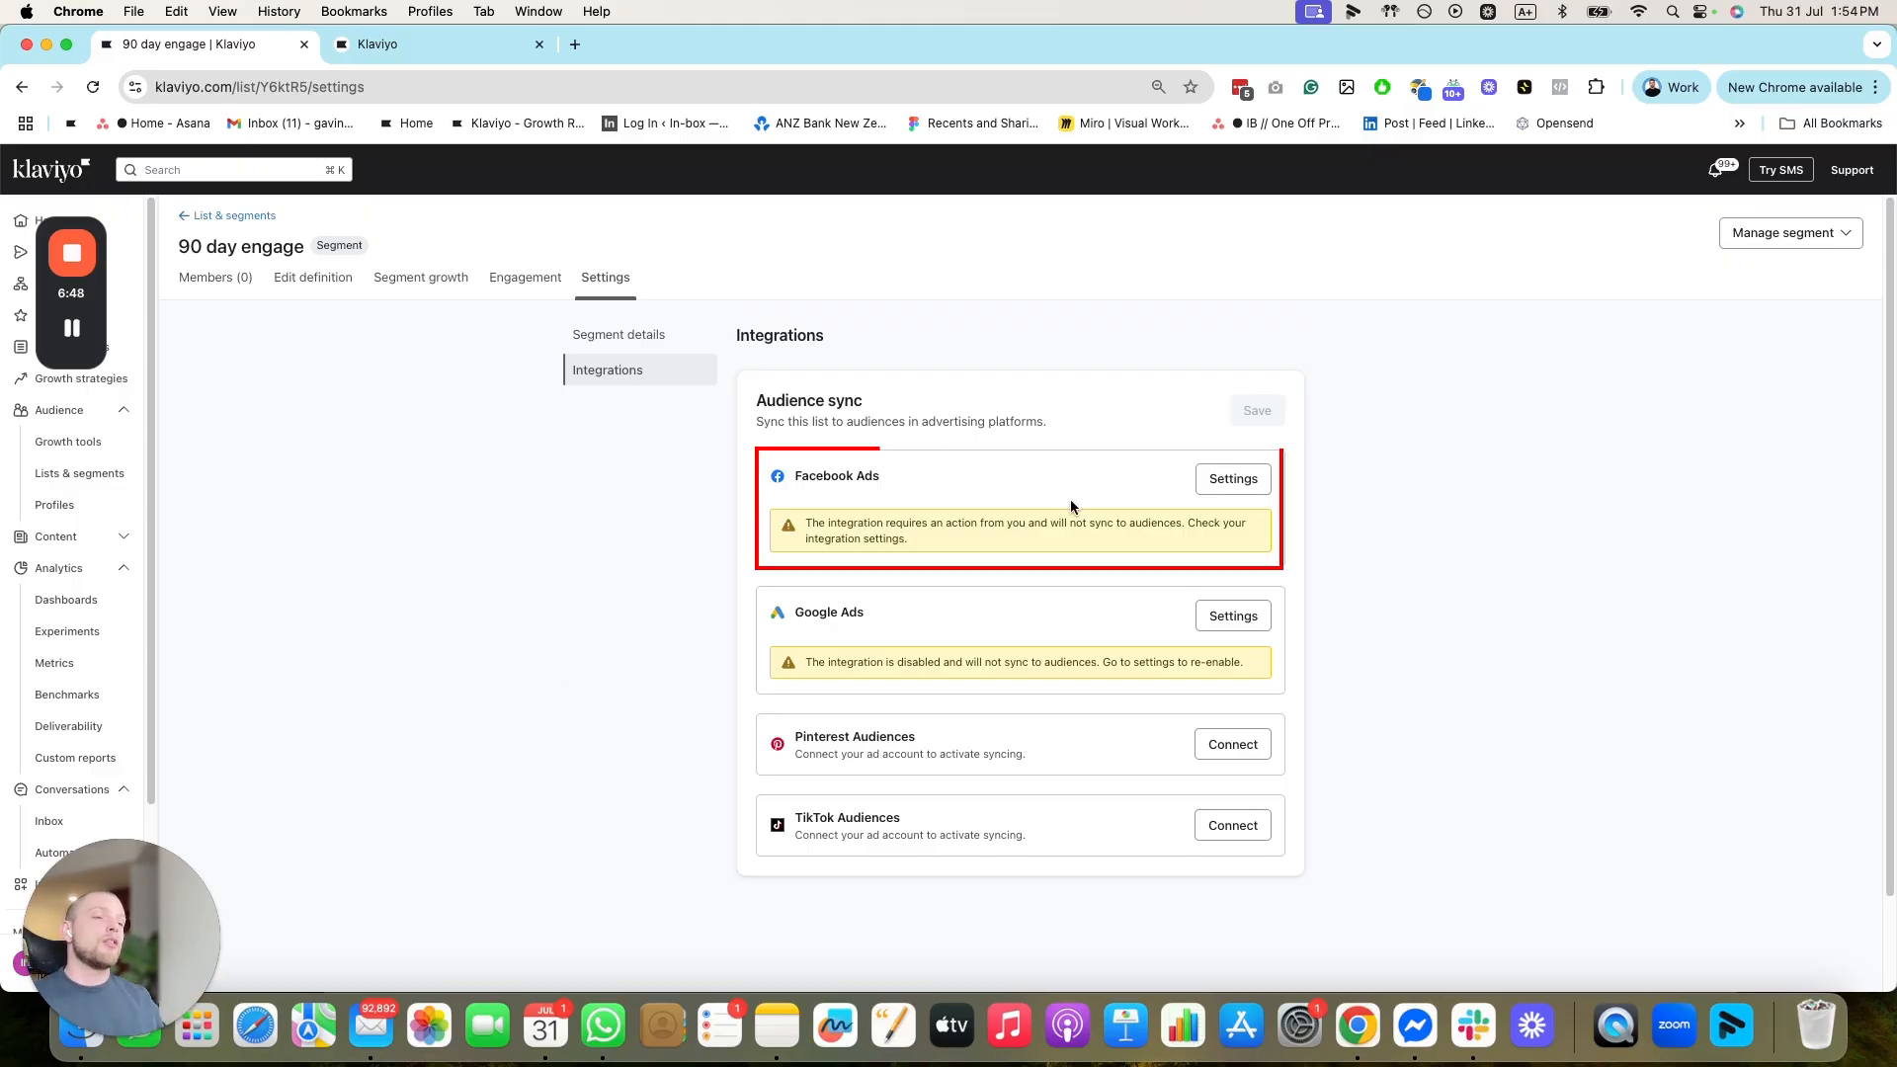
pyautogui.moveTo(197, 891); pyautogui.dragTo(197, 798)
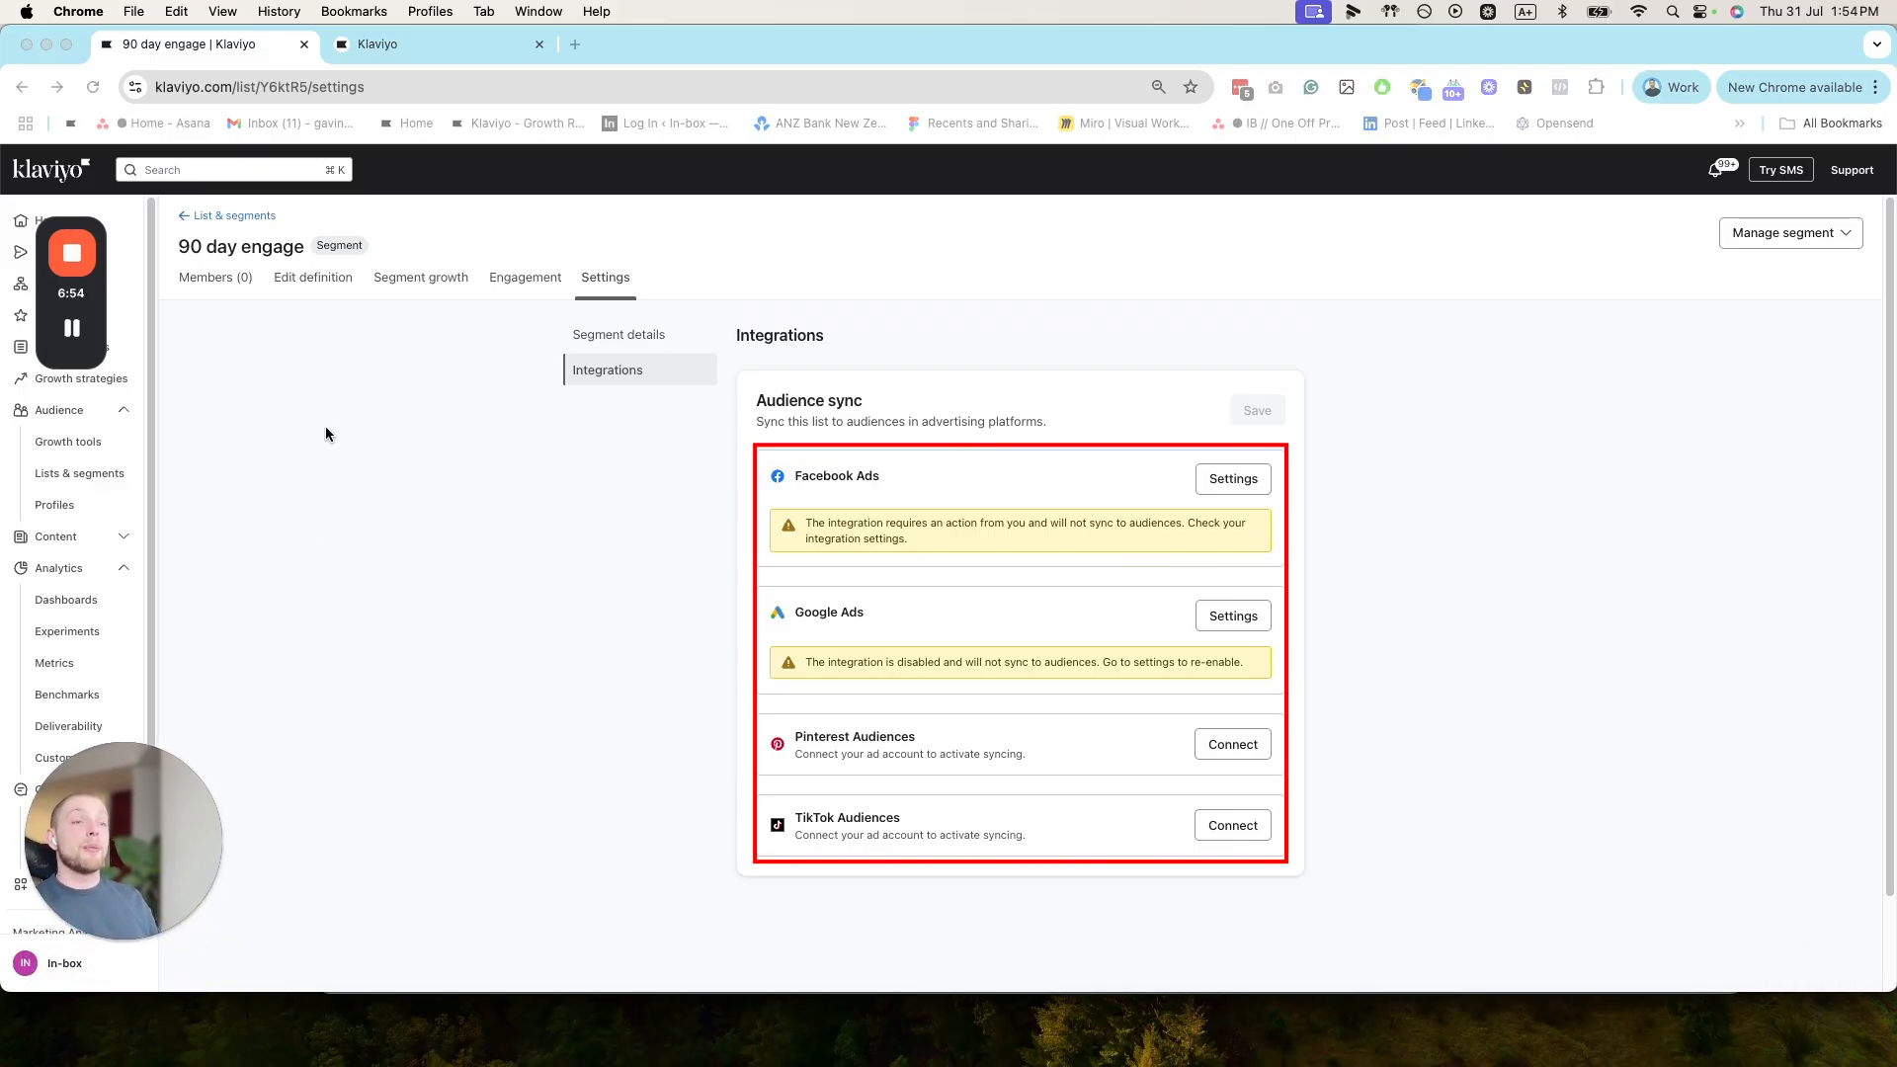
pyautogui.moveTo(57, 859); pyautogui.dragTo(54, 940)
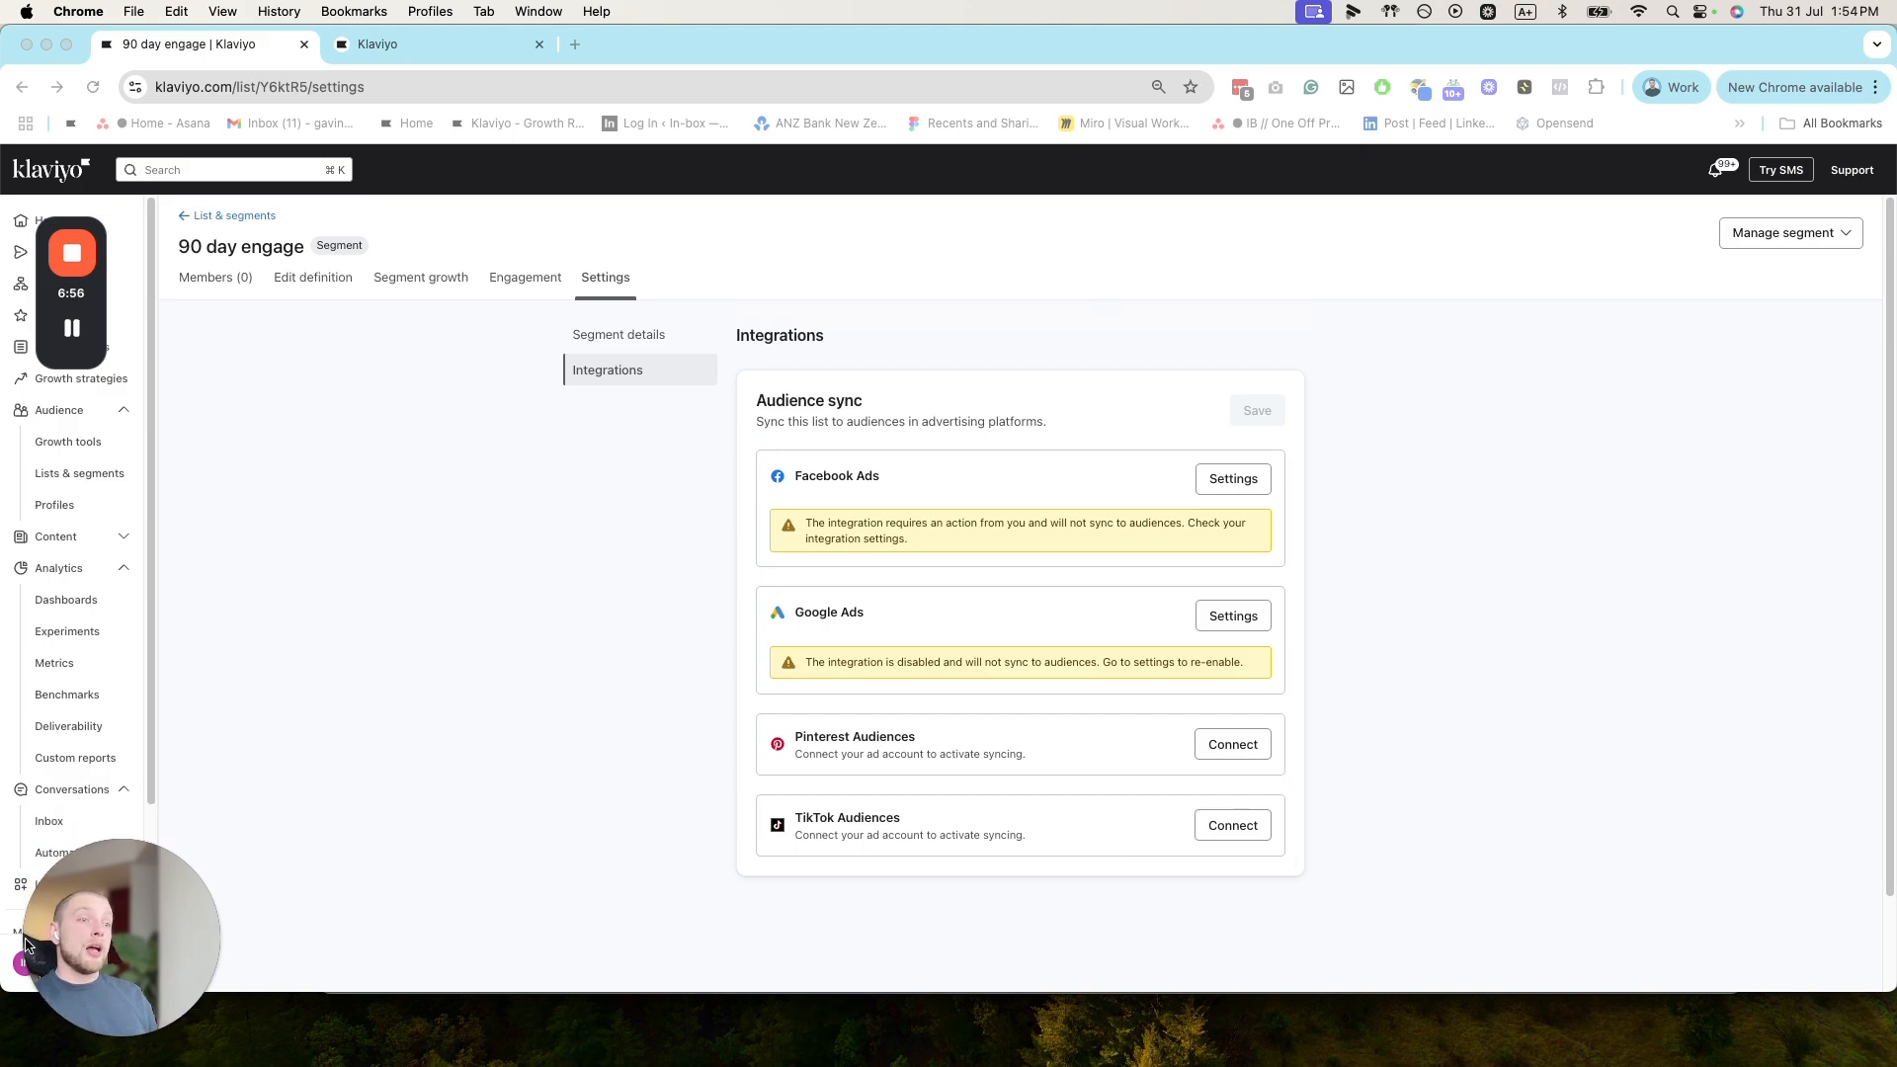